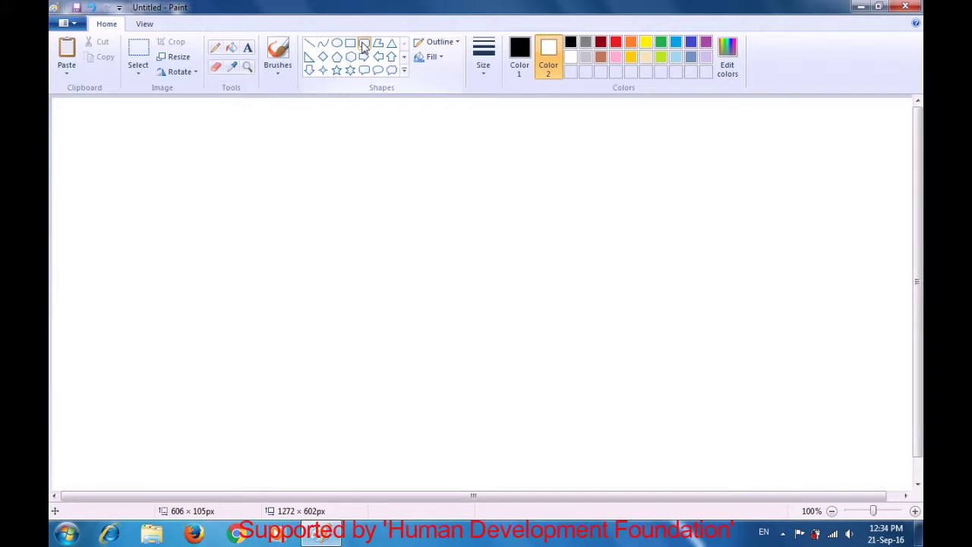
# Draw a rounded rectangle about 498 × 225 px near the canvas centre with an indigo outline and solid indigo fill.
pyautogui.click(519, 65)
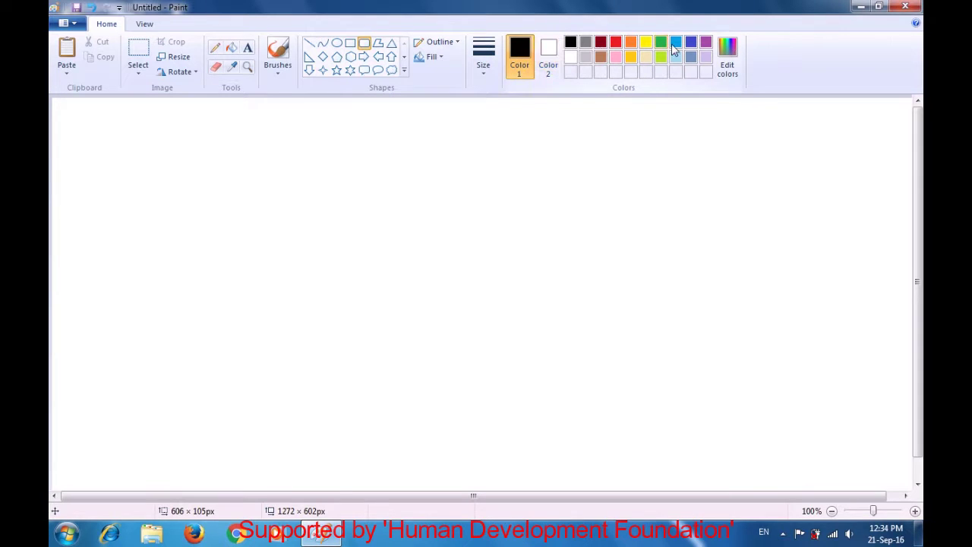
pyautogui.click(691, 44)
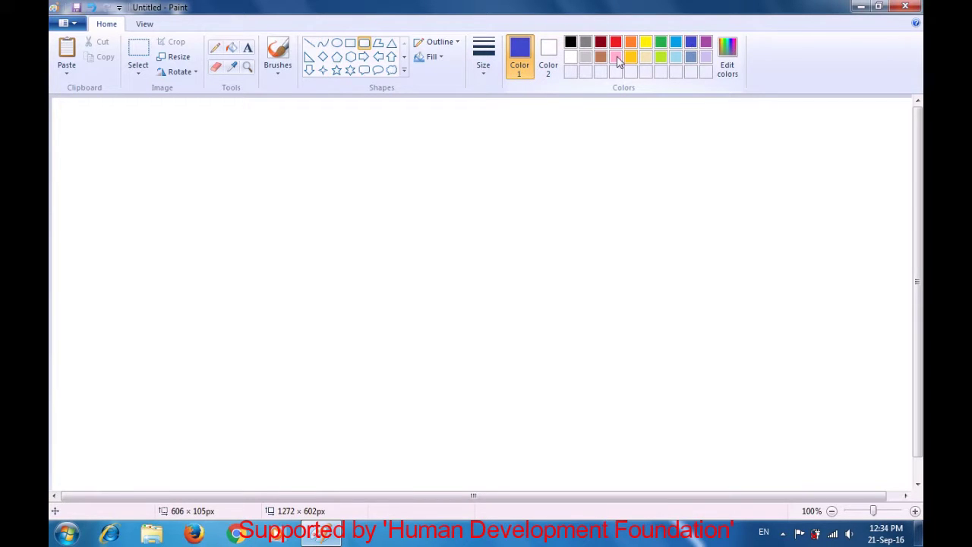
pyautogui.click(558, 67)
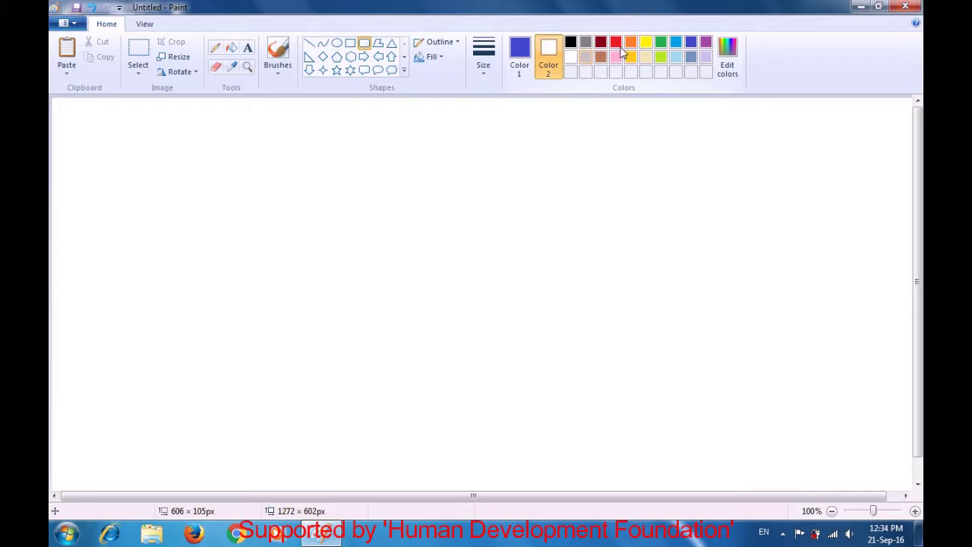
pyautogui.click(692, 44)
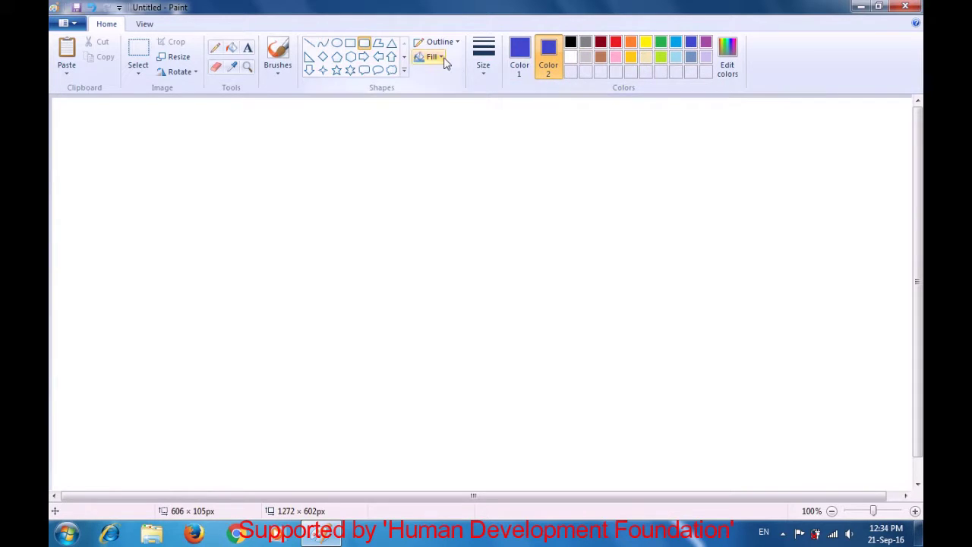
pyautogui.click(439, 57)
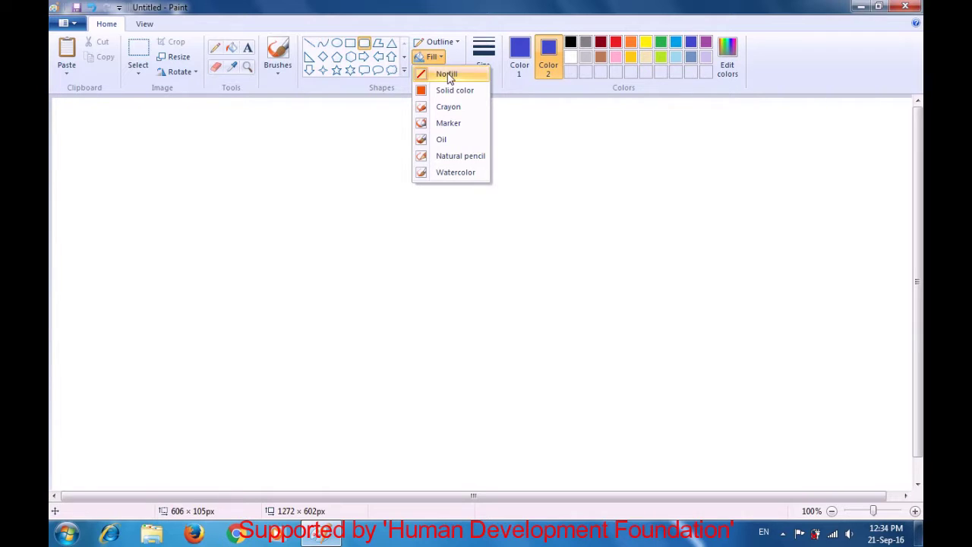
pyautogui.click(448, 89)
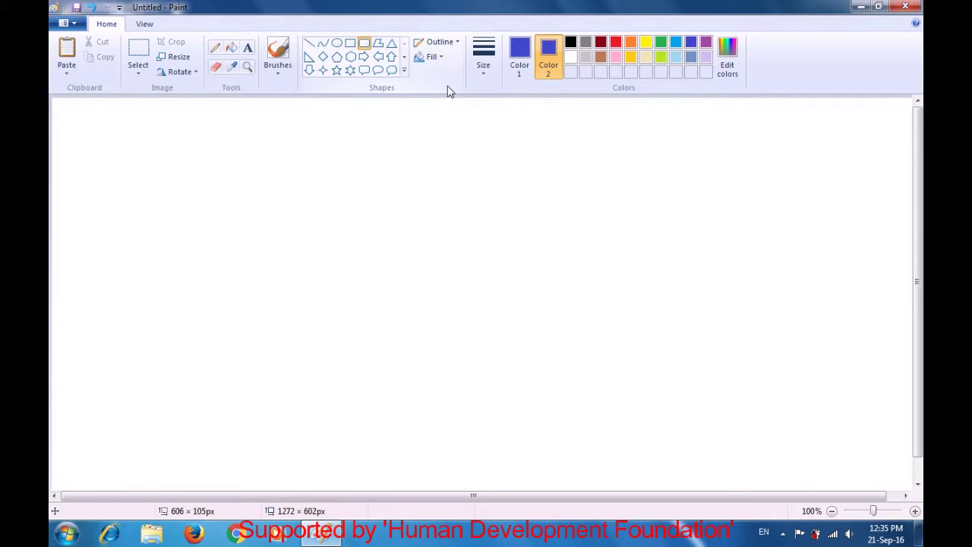
pyautogui.moveTo(380, 205); pyautogui.dragTo(721, 358)
pyautogui.moveTo(552, 280); pyautogui.dragTo(524, 268)
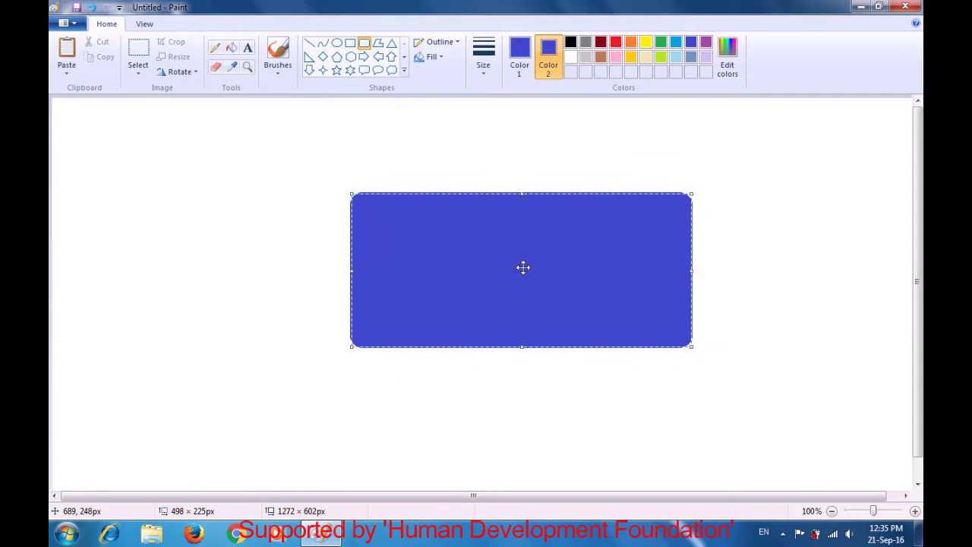
pyautogui.click(759, 309)
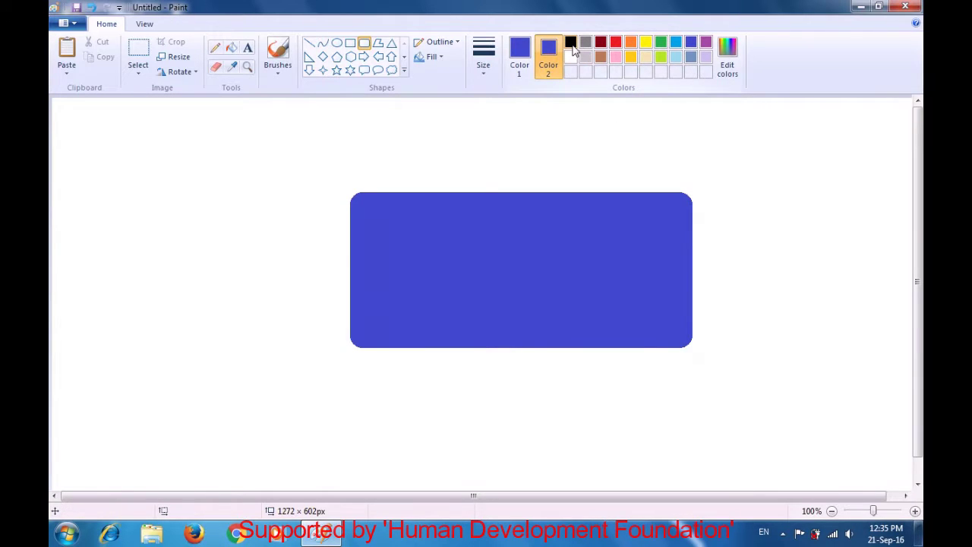
# Draw a solid black rounded bar about 311 × 17 px directly beneath the blue rectangle's lower edge.
pyautogui.click(572, 44)
pyautogui.click(523, 53)
pyautogui.click(572, 44)
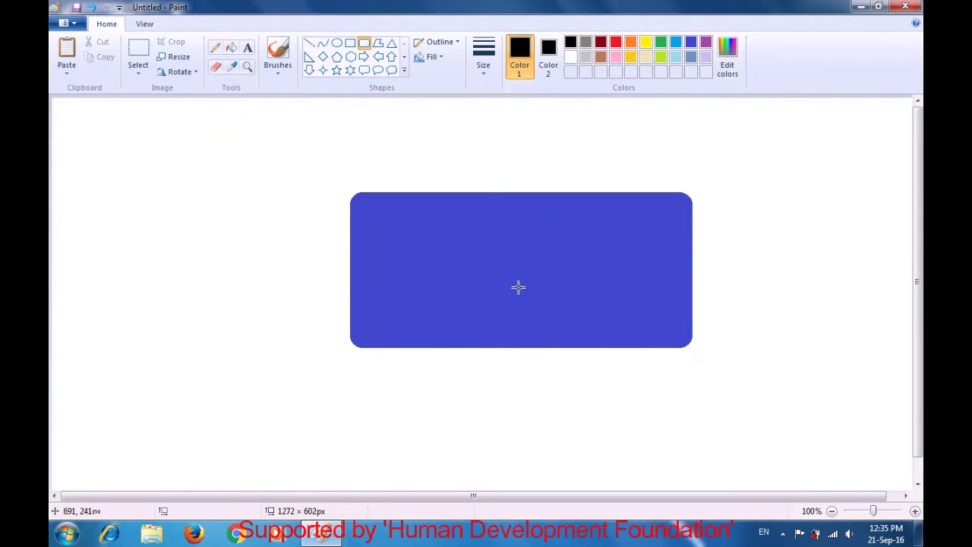
pyautogui.moveTo(421, 346); pyautogui.dragTo(634, 359)
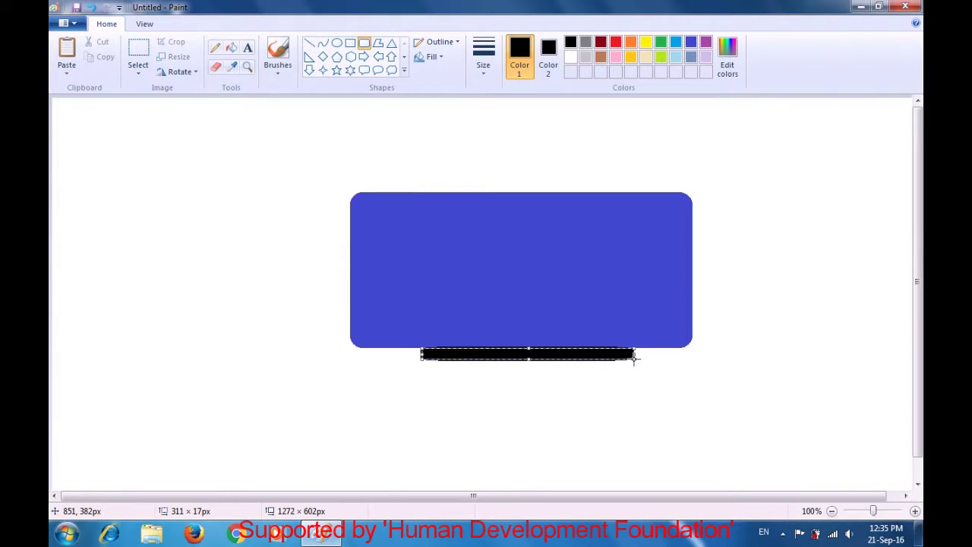
pyautogui.click(664, 389)
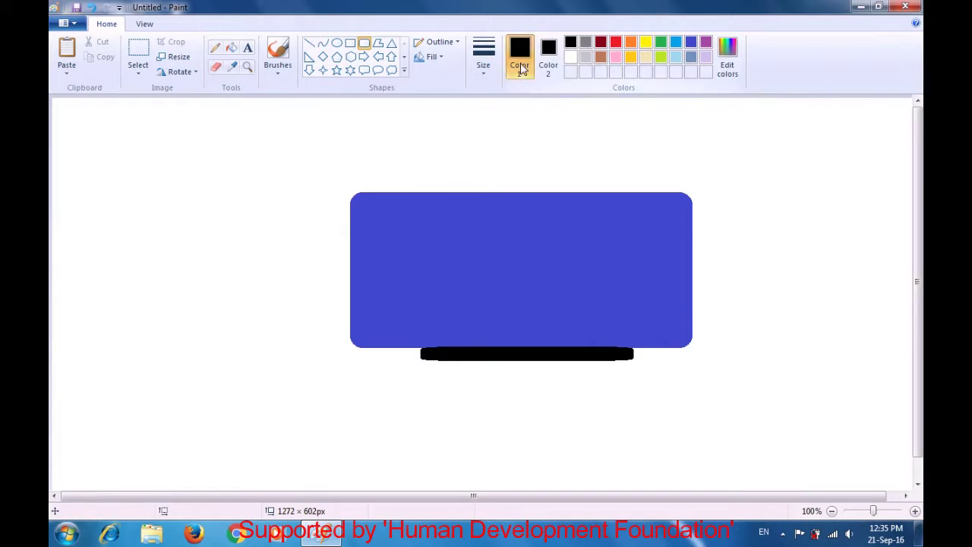
# Draw two solid light-gray rounded buttons on the black bar, about 35 × 11 px near its right end and 34 × 6 px just right of its middle.
pyautogui.click(585, 58)
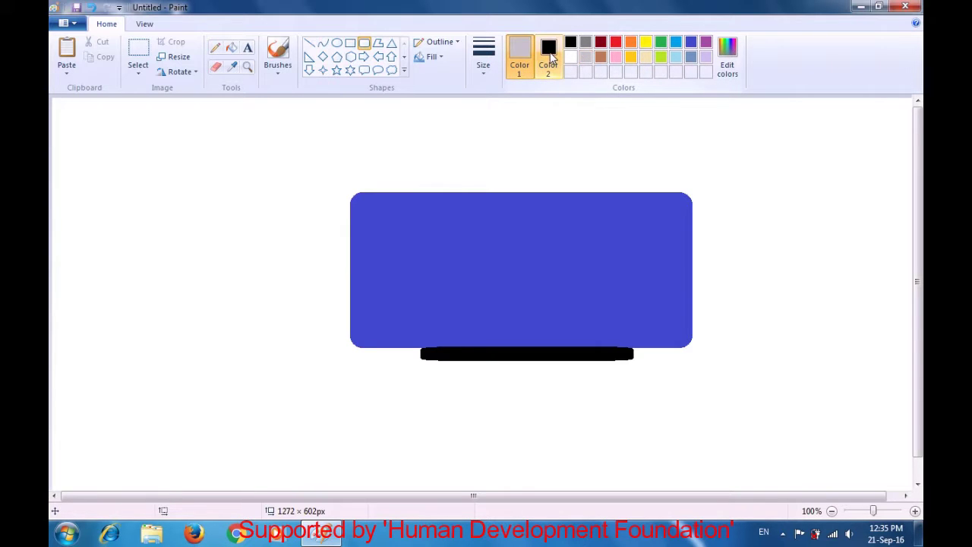
pyautogui.click(550, 53)
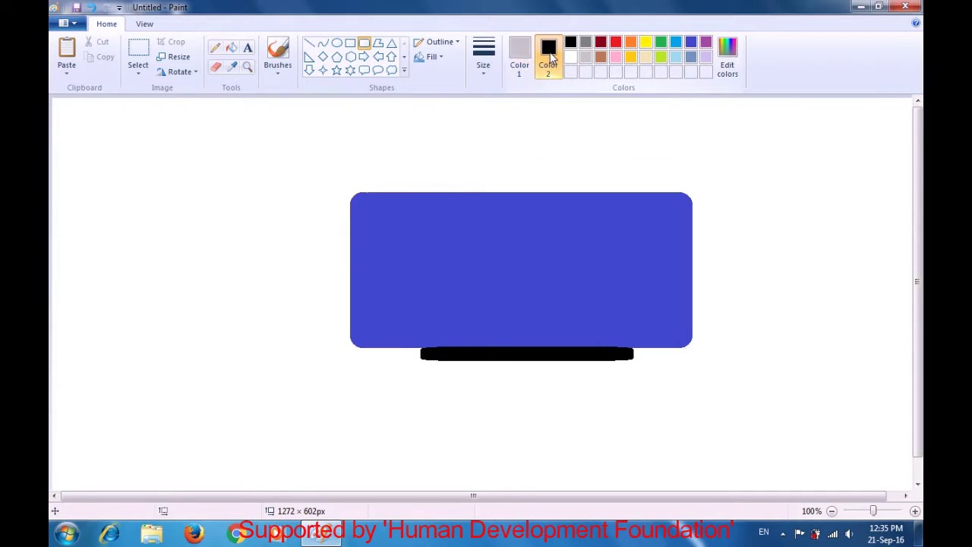
pyautogui.click(589, 61)
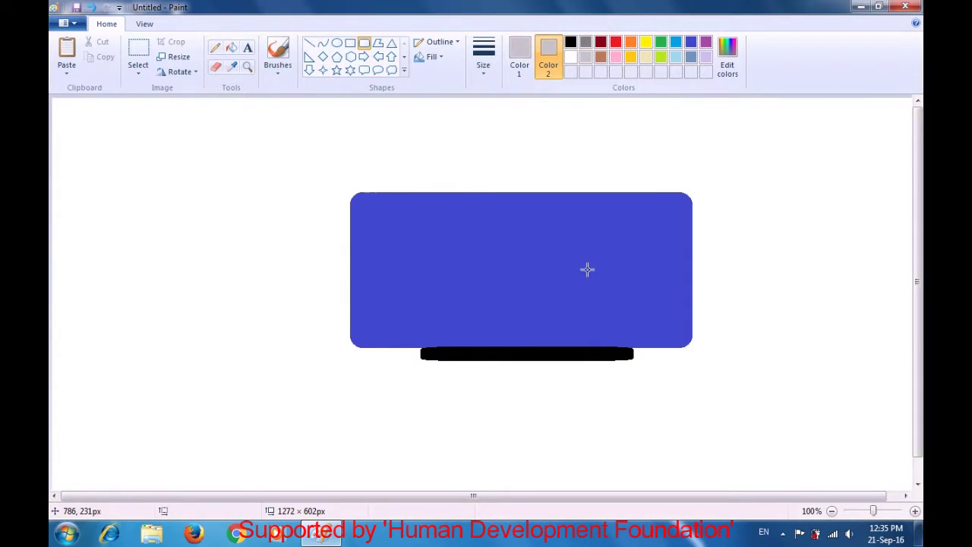
pyautogui.moveTo(595, 349); pyautogui.dragTo(621, 358)
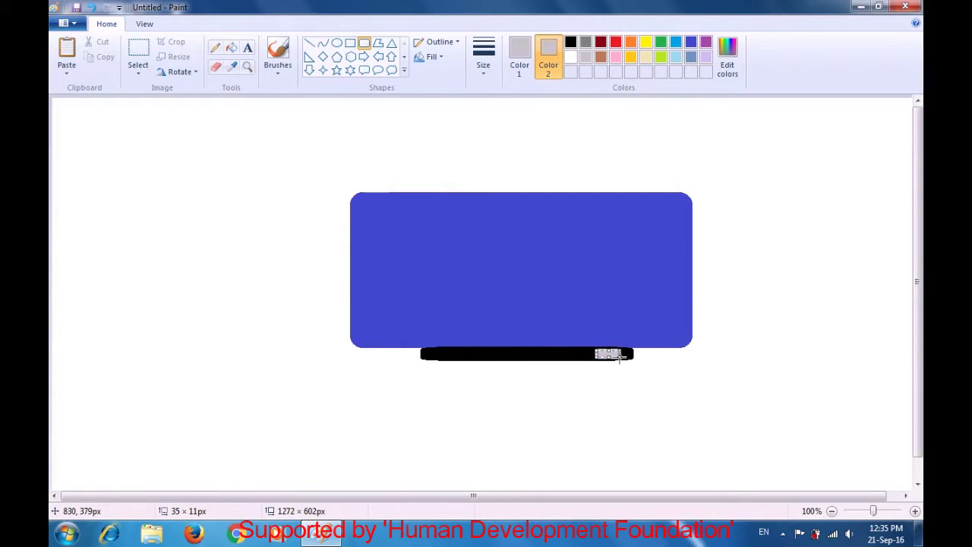
pyautogui.click(663, 369)
pyautogui.moveTo(531, 352); pyautogui.dragTo(556, 355)
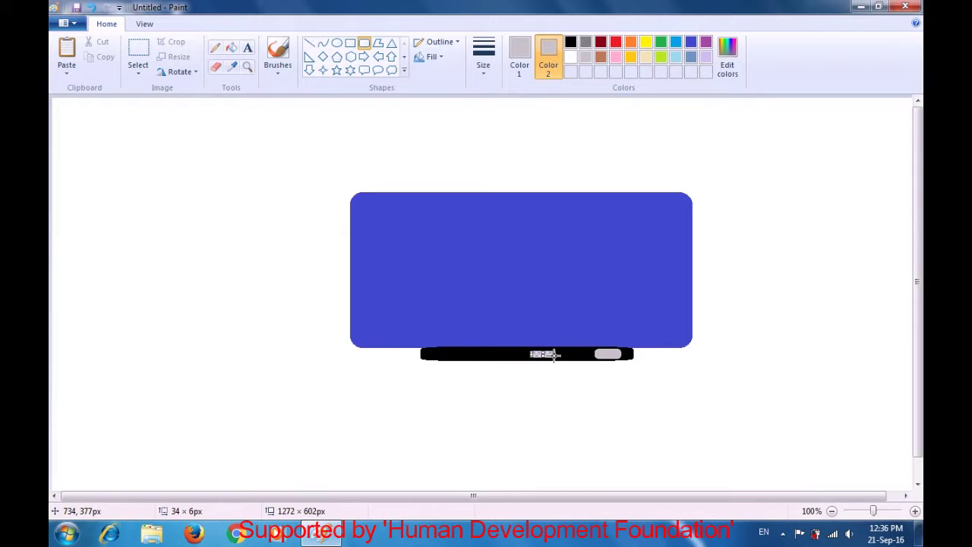
pyautogui.click(591, 387)
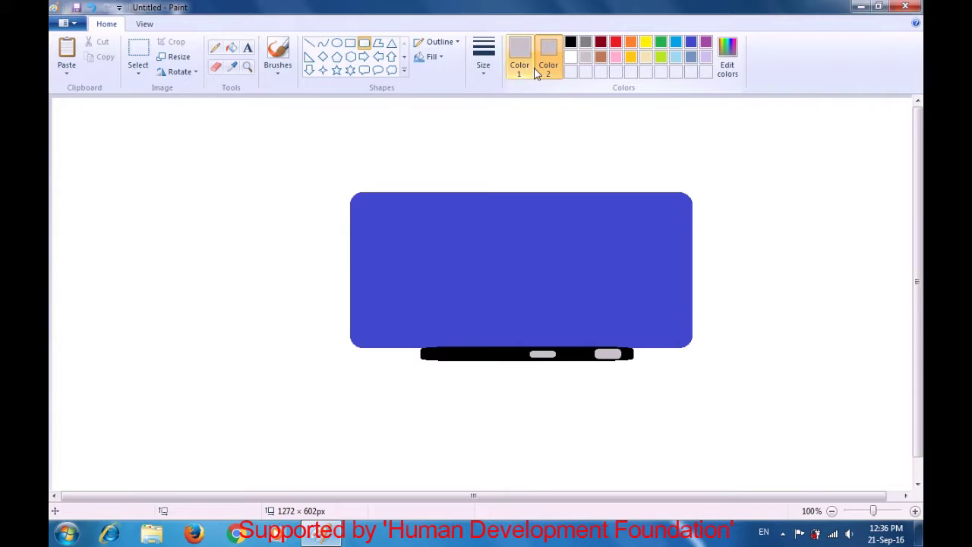
# Set Color 2 to black, then copy the small gray button and place the duplicate just left of it on the black bar.
pyautogui.click(571, 42)
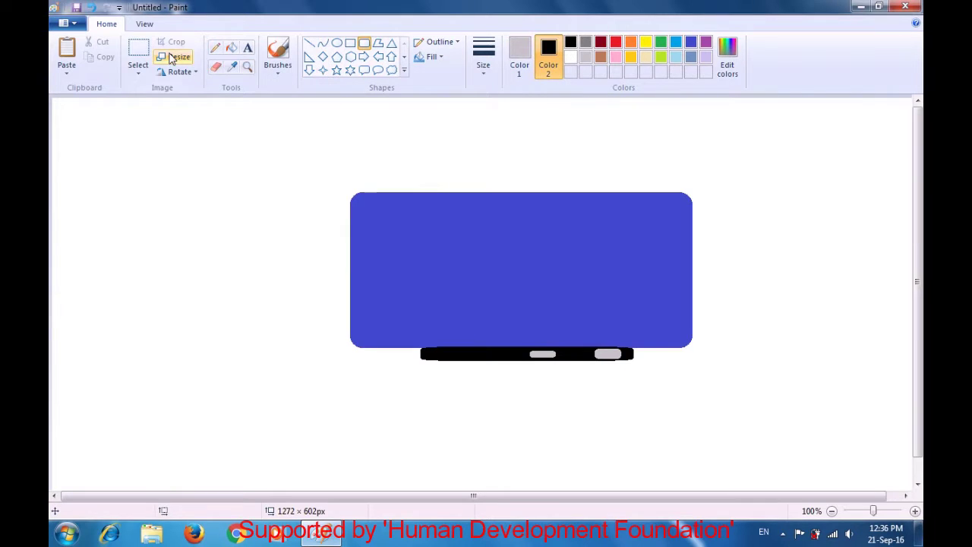
pyautogui.click(137, 52)
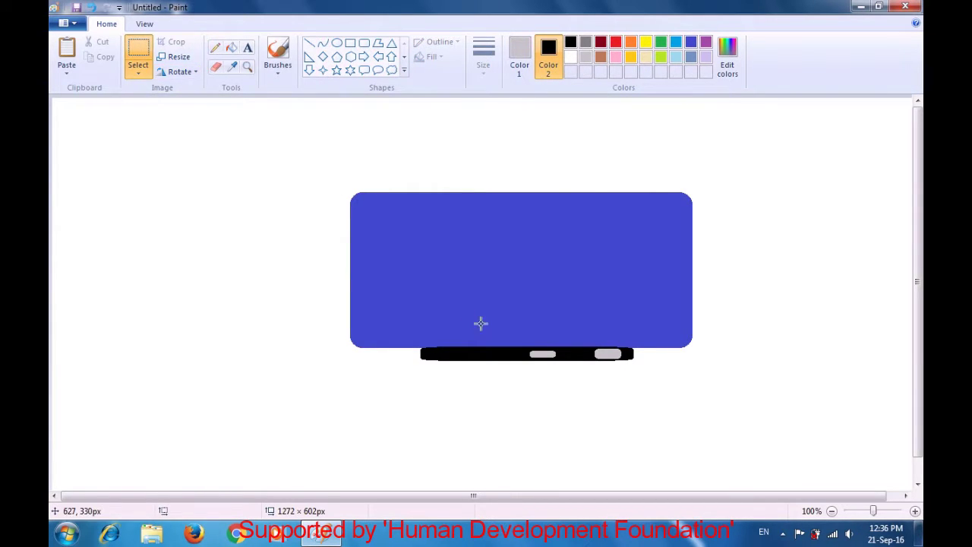
pyautogui.moveTo(522, 349); pyautogui.dragTo(563, 362)
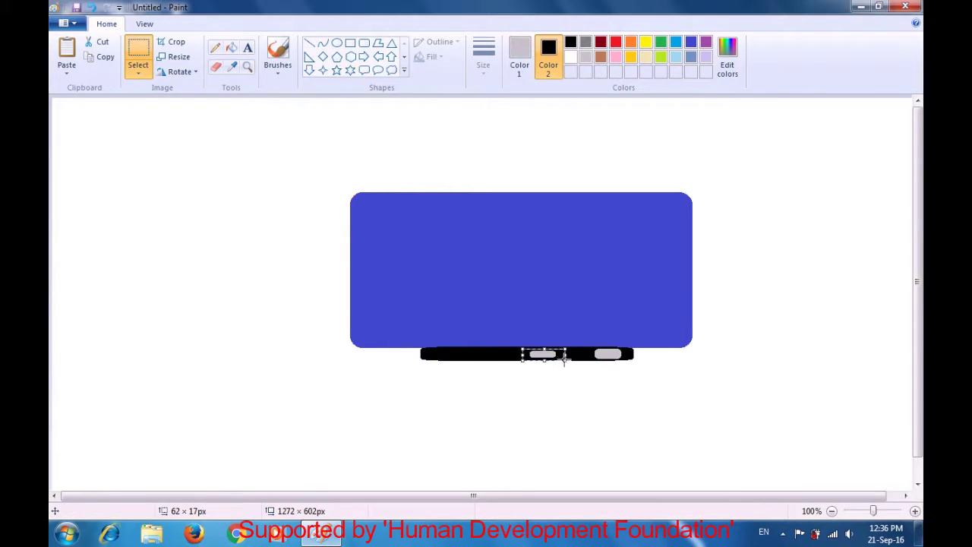
pyautogui.hotkey('ctrl', 'c')
pyautogui.hotkey('ctrl', 'v')
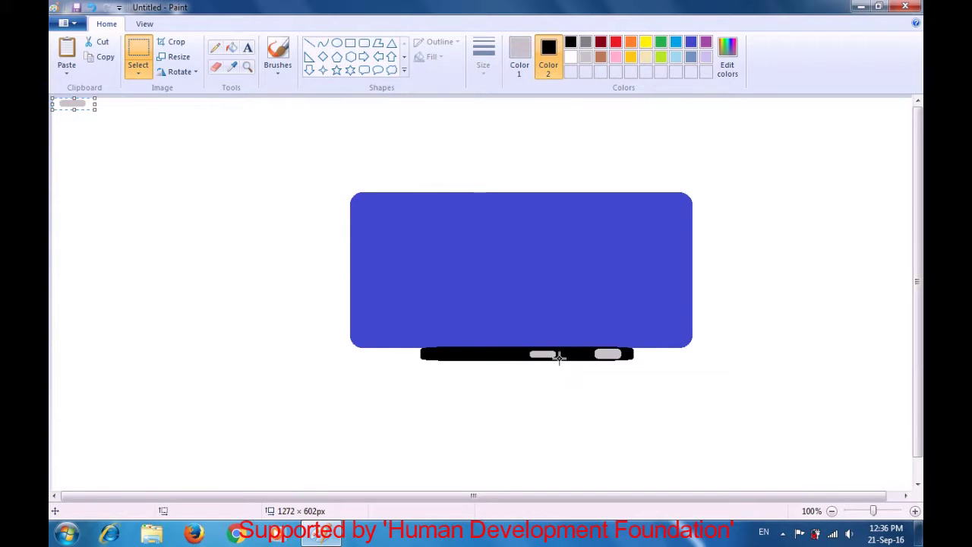
pyautogui.click(77, 104)
pyautogui.moveTo(76, 104); pyautogui.dragTo(513, 355)
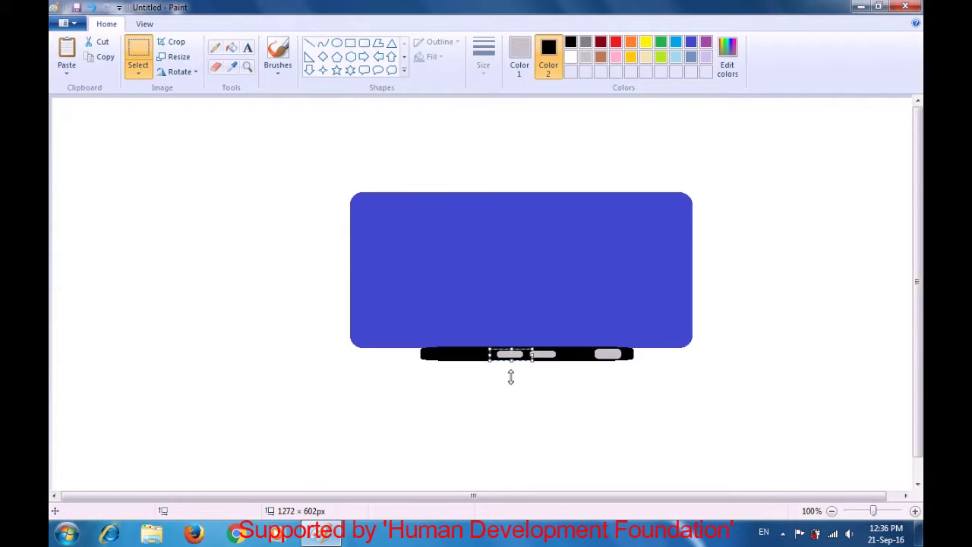
pyautogui.click(453, 377)
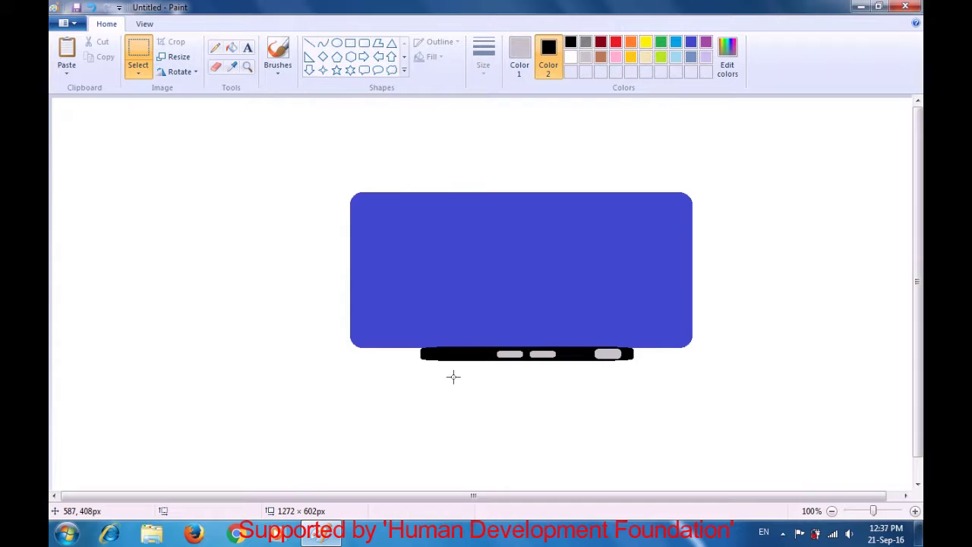
# Paste two more copies of the small gray button and line them up leftward along the black bar.
pyautogui.hotkey('ctrl', 'v')
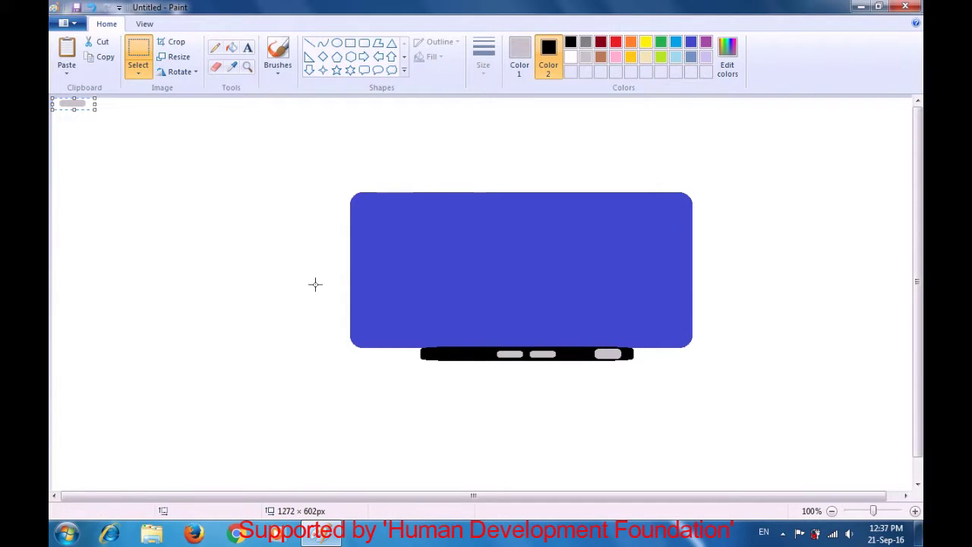
pyautogui.moveTo(76, 103); pyautogui.dragTo(488, 353)
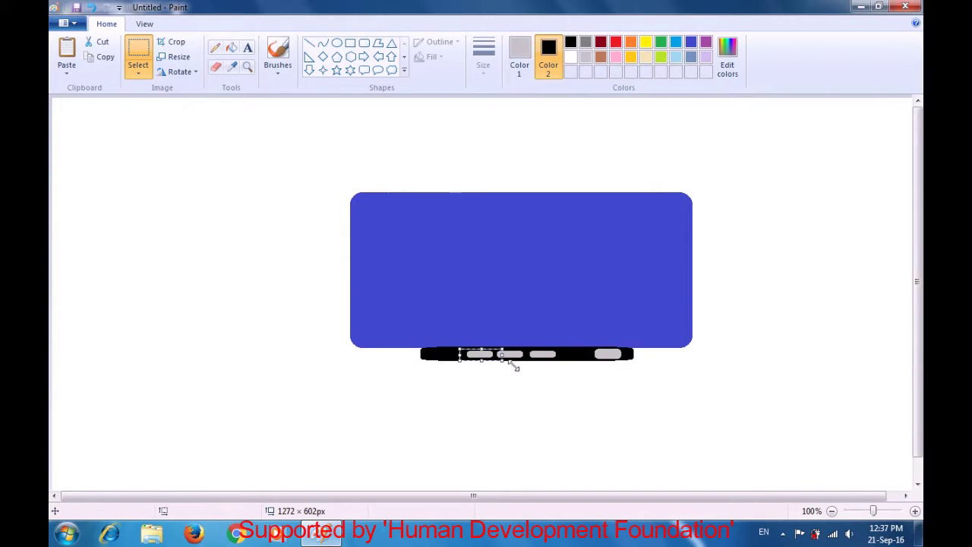
pyautogui.click(531, 378)
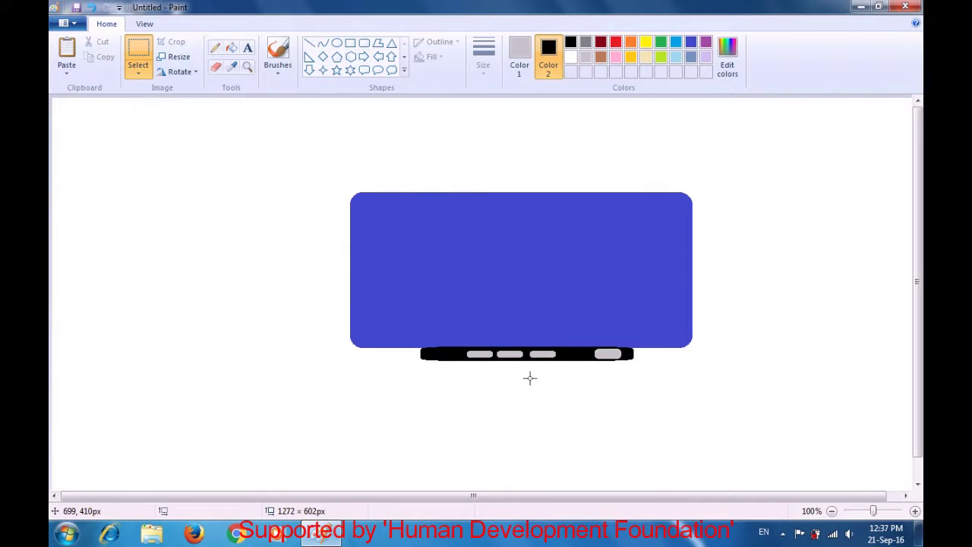
pyautogui.hotkey('ctrl', 'v')
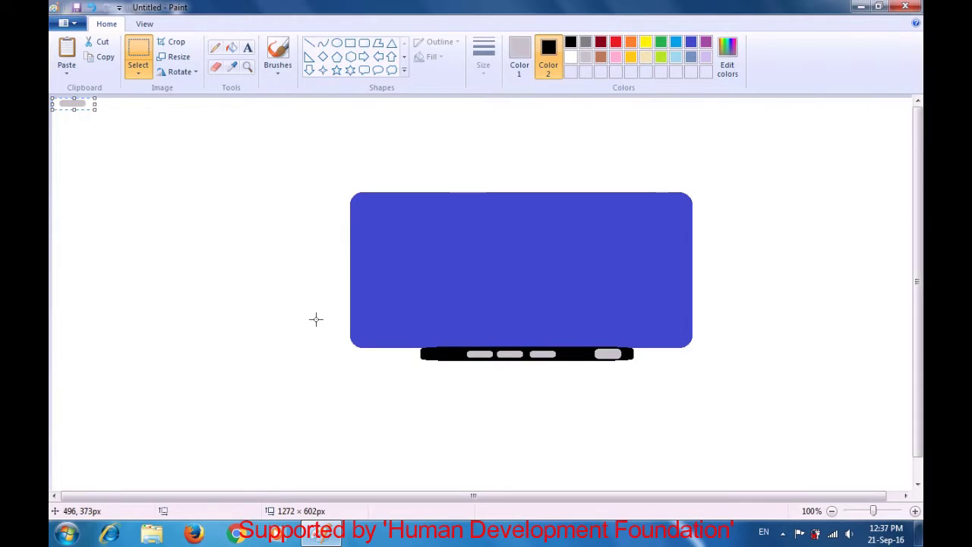
pyautogui.moveTo(71, 102); pyautogui.dragTo(446, 354)
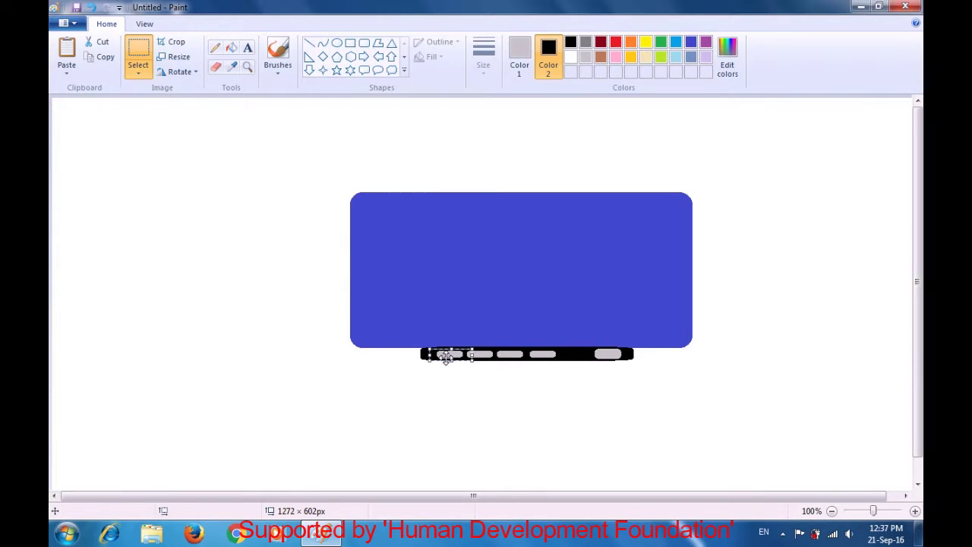
pyautogui.click(464, 391)
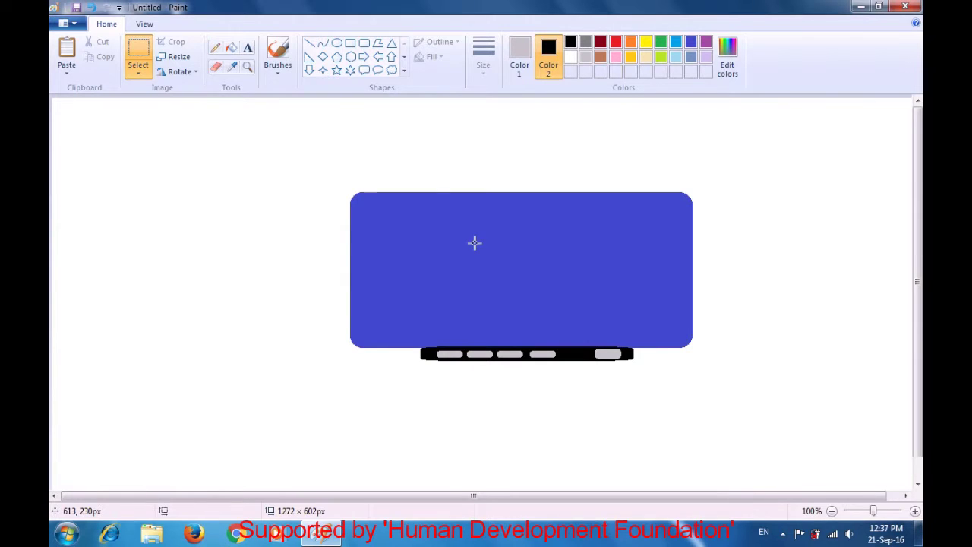
# Draw a black curve about 266 px wide as a cable running from the bar's right end down to the right, bent to sag.
pyautogui.click(522, 66)
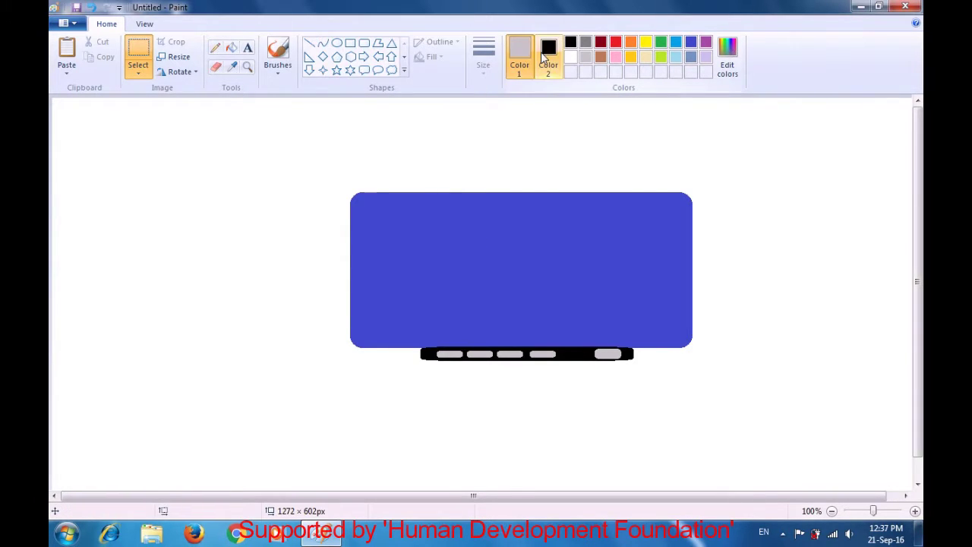
pyautogui.click(571, 44)
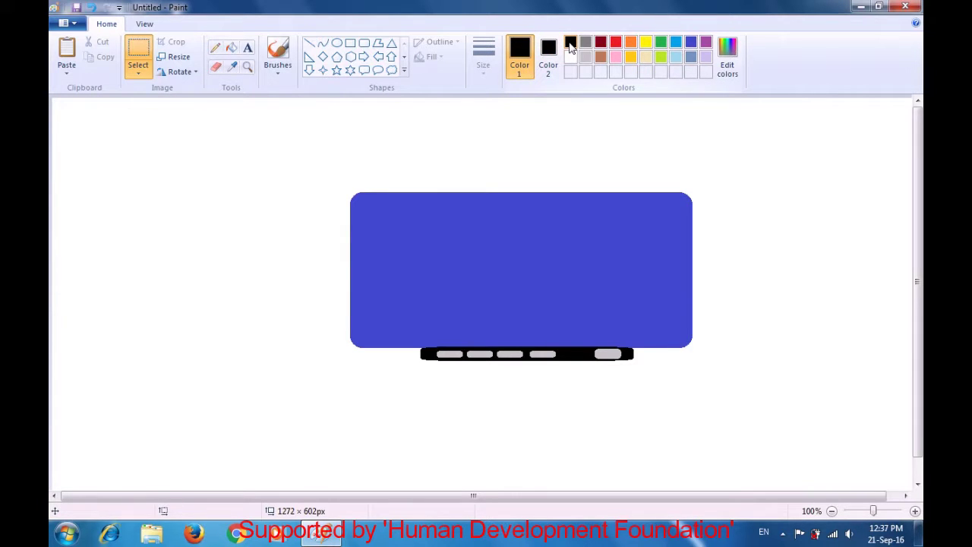
pyautogui.click(323, 45)
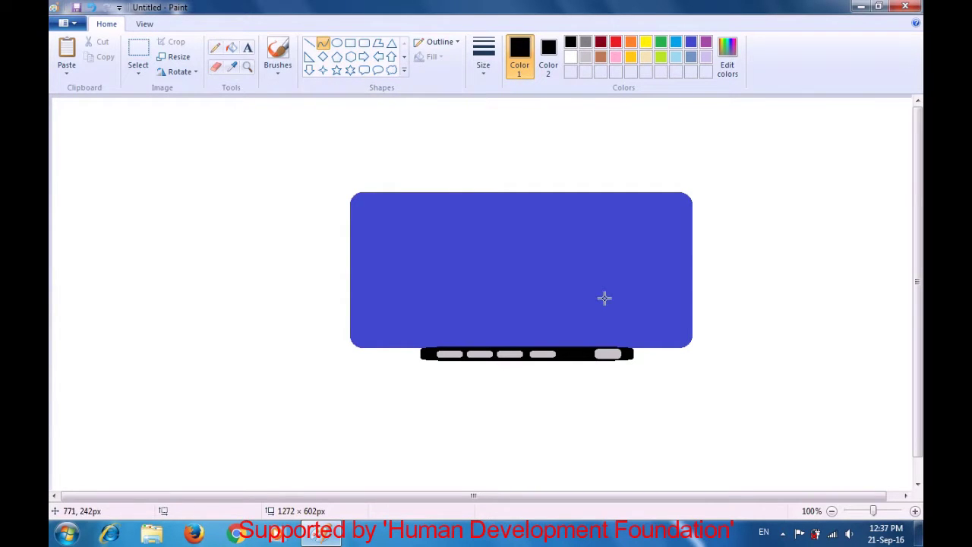
pyautogui.moveTo(630, 351); pyautogui.dragTo(811, 423)
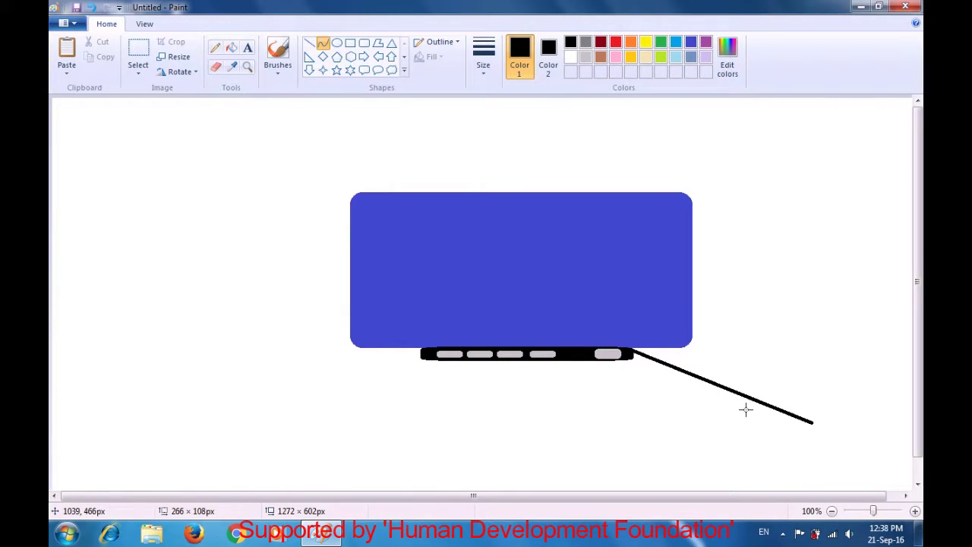
pyautogui.moveTo(672, 367); pyautogui.dragTo(723, 435)
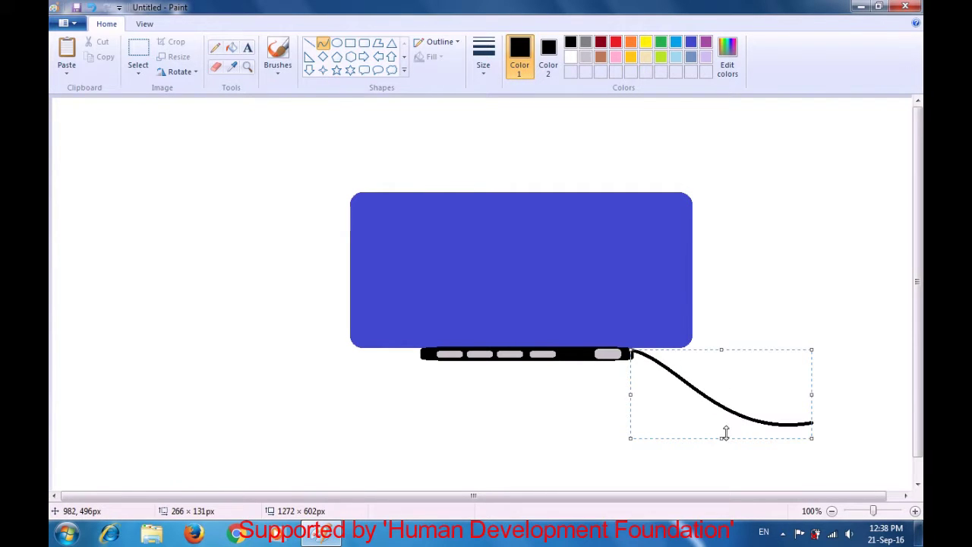
pyautogui.click(731, 325)
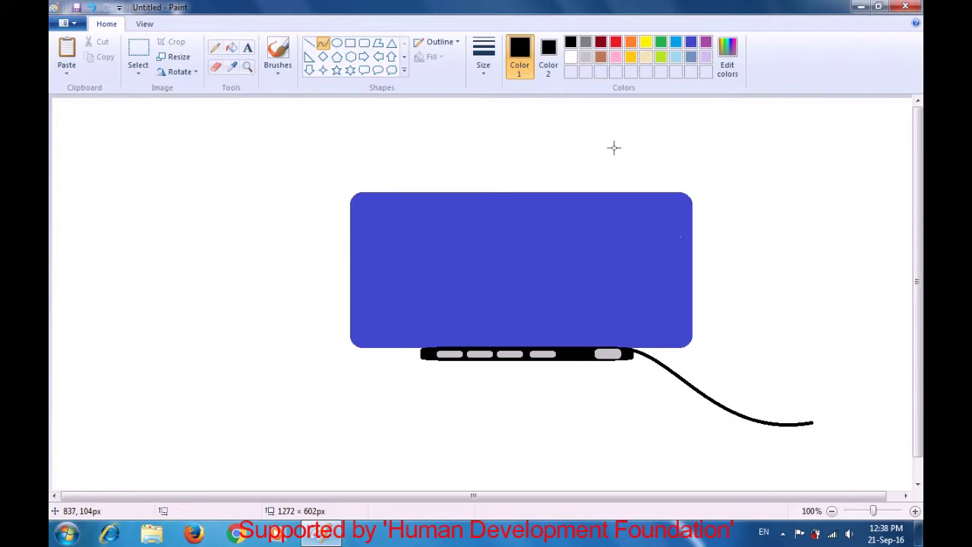
# Set Color 2 to white and draw a small black-outlined rectangle about 13 × 11 px at the cable's free end.
pyautogui.click(550, 70)
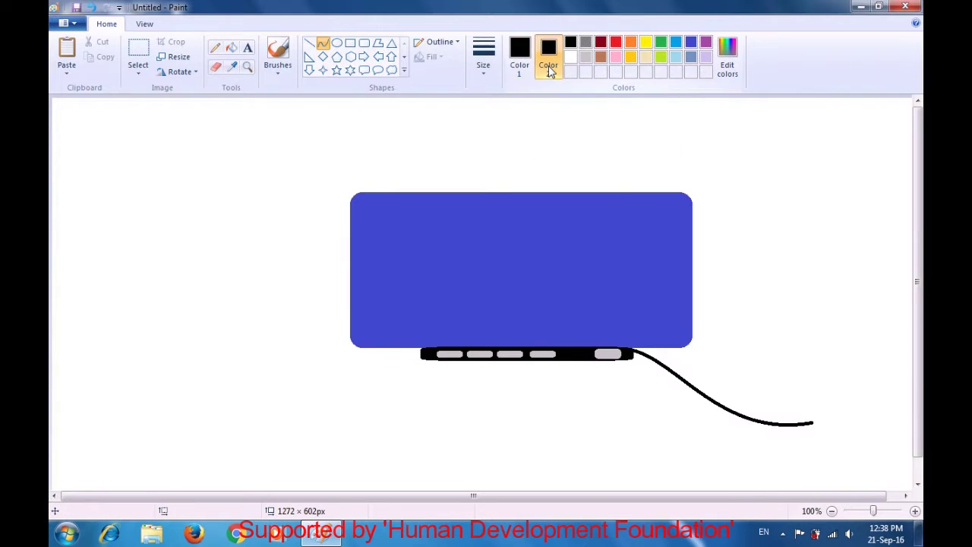
pyautogui.click(570, 57)
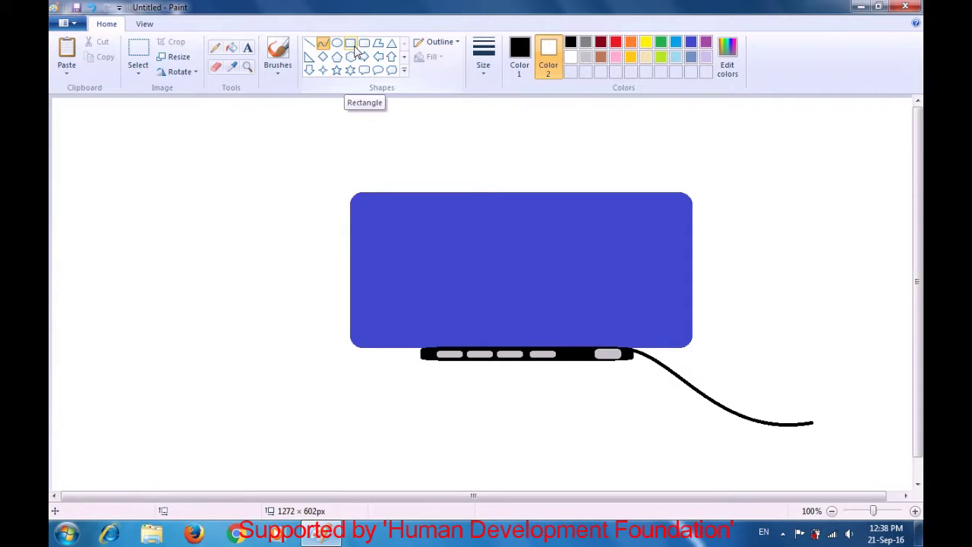
pyautogui.click(353, 47)
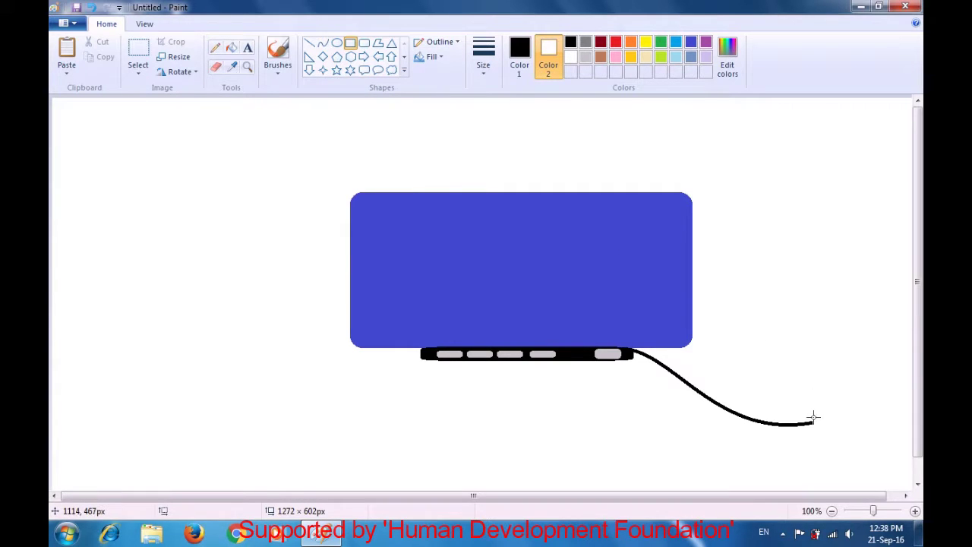
pyautogui.moveTo(812, 418); pyautogui.dragTo(821, 425)
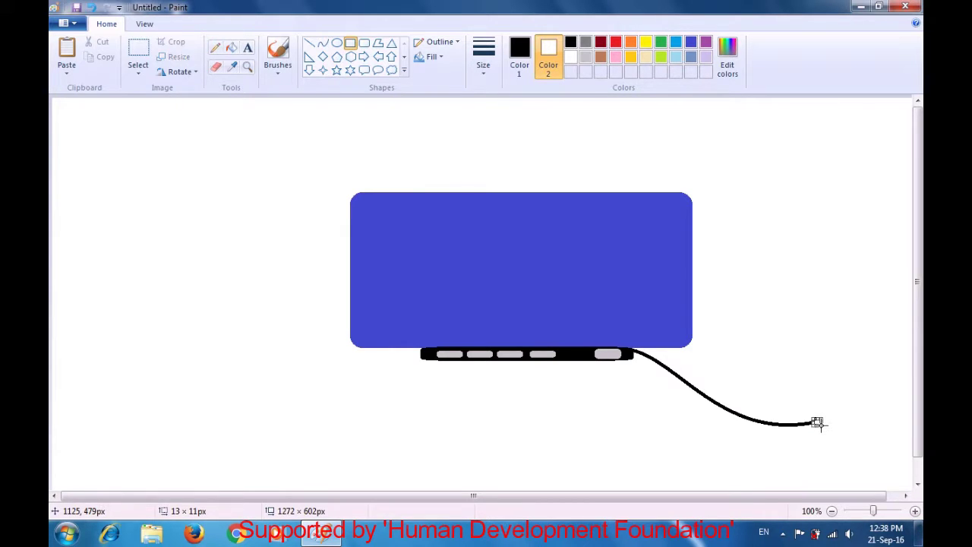
pyautogui.click(841, 387)
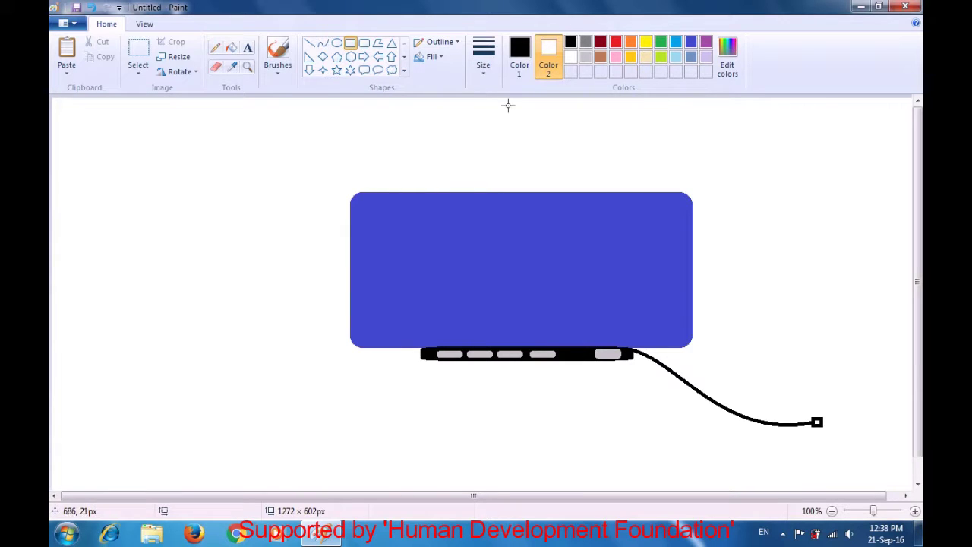
# Set the line size to 1px and draw two short straight lines as prongs sticking out of the plug's outer side.
pyautogui.click(483, 61)
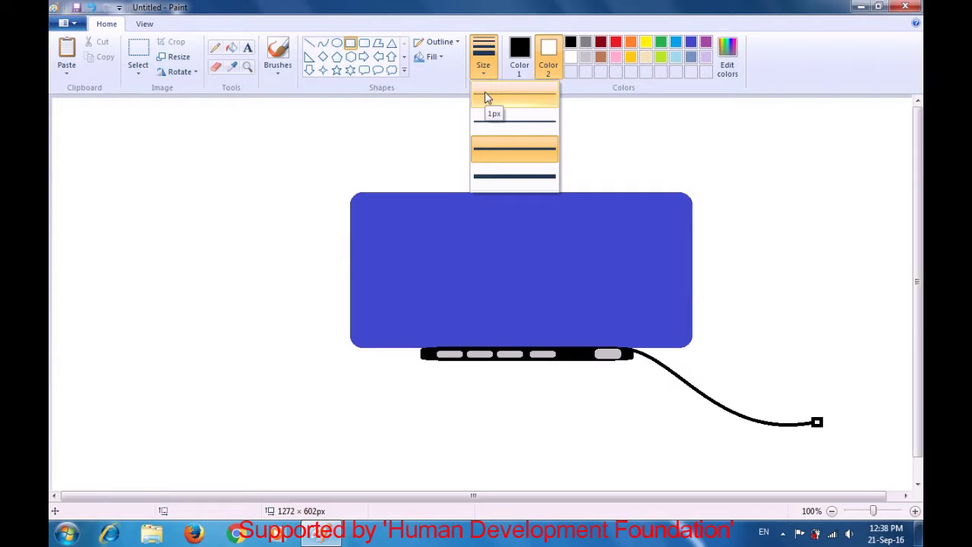
pyautogui.click(487, 97)
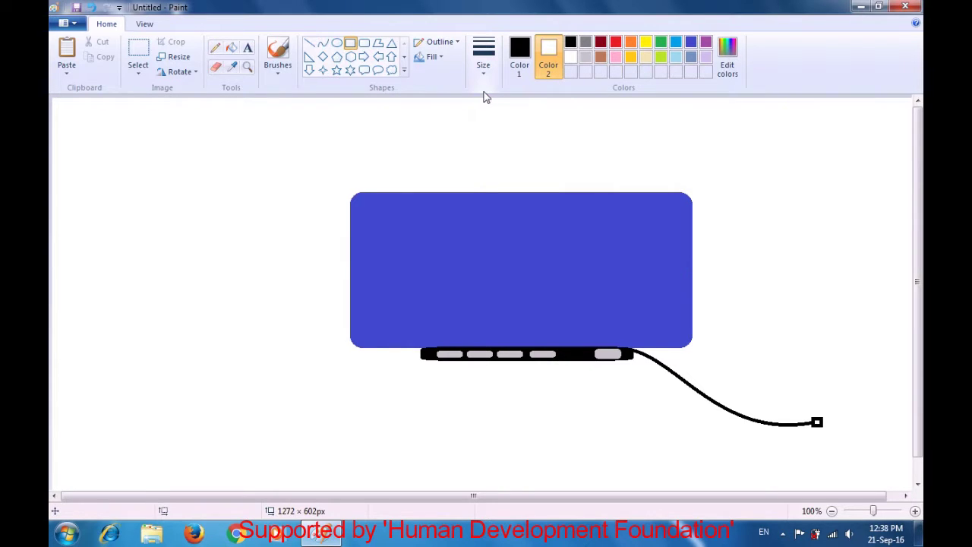
pyautogui.click(312, 46)
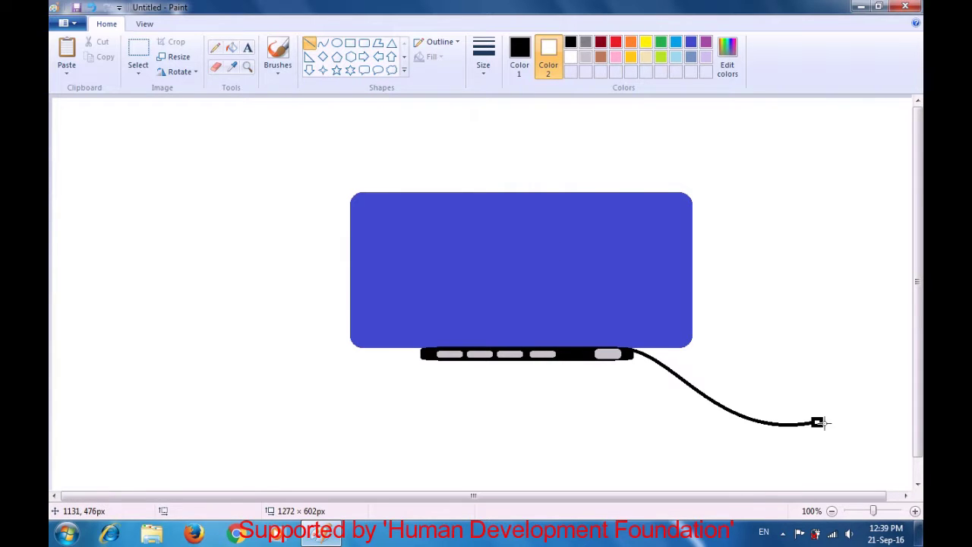
pyautogui.moveTo(822, 421); pyautogui.dragTo(829, 420)
pyautogui.click(844, 410)
pyautogui.moveTo(822, 422); pyautogui.dragTo(830, 422)
pyautogui.click(847, 417)
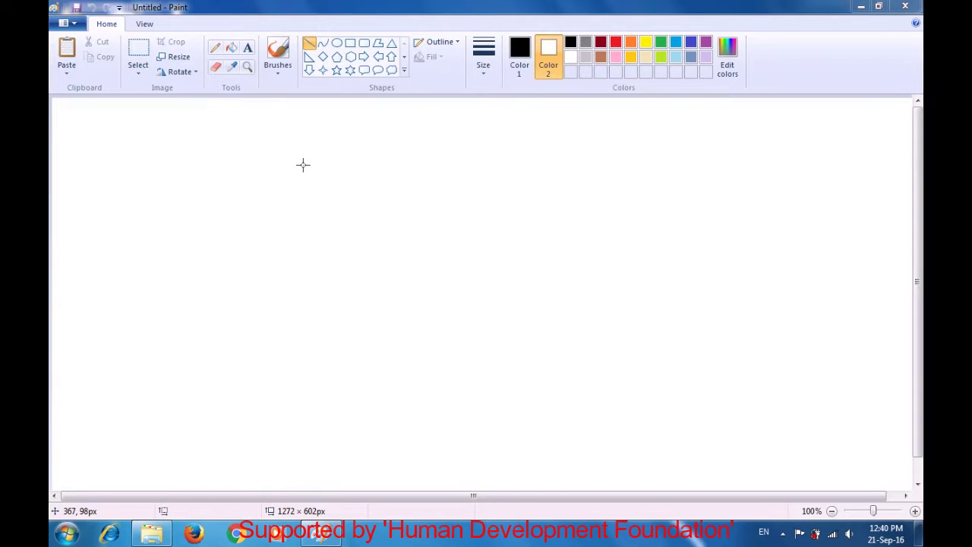
# Draw a 1px black rectangle outline about 623 × 409 px on the blank canvas.
pyautogui.click(352, 46)
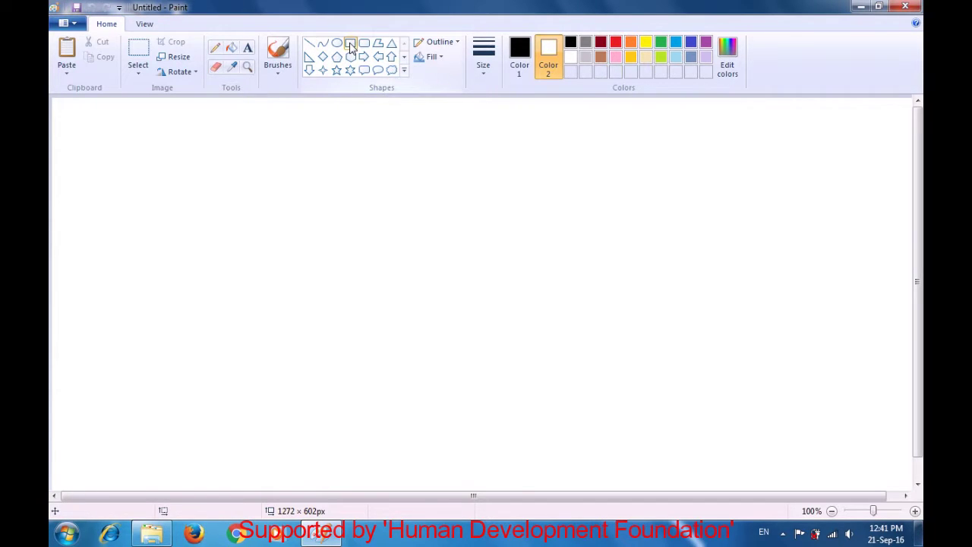
pyautogui.click(481, 73)
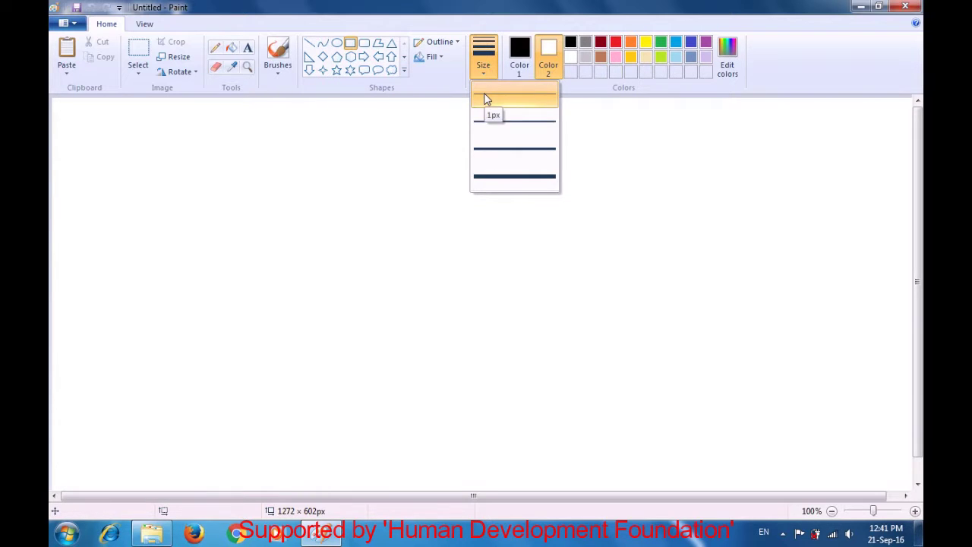
pyautogui.click(487, 98)
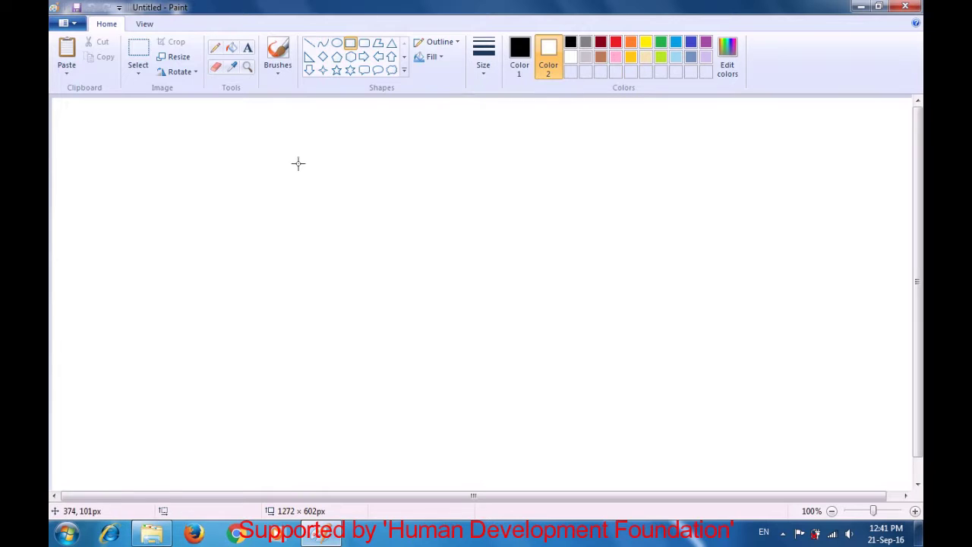
pyautogui.moveTo(263, 132); pyautogui.dragTo(690, 411)
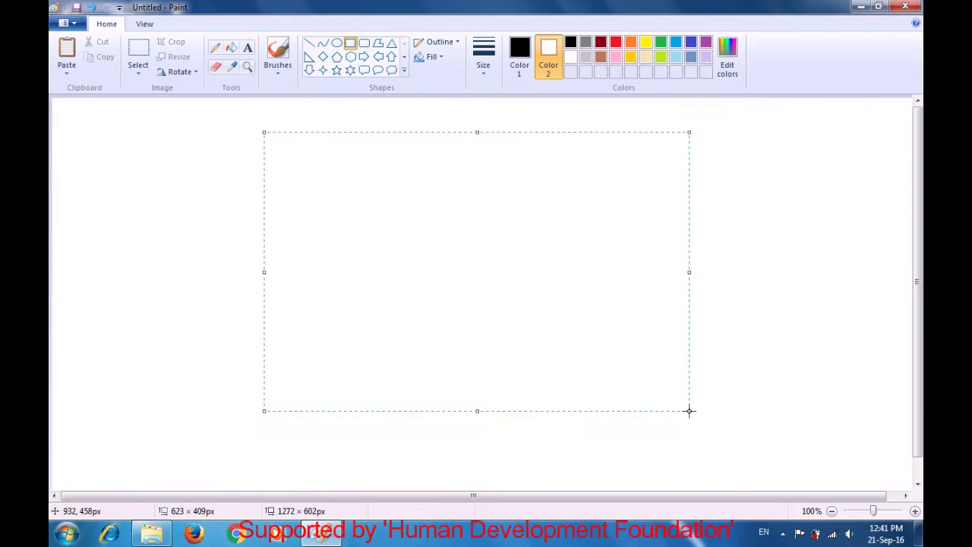
pyautogui.click(737, 346)
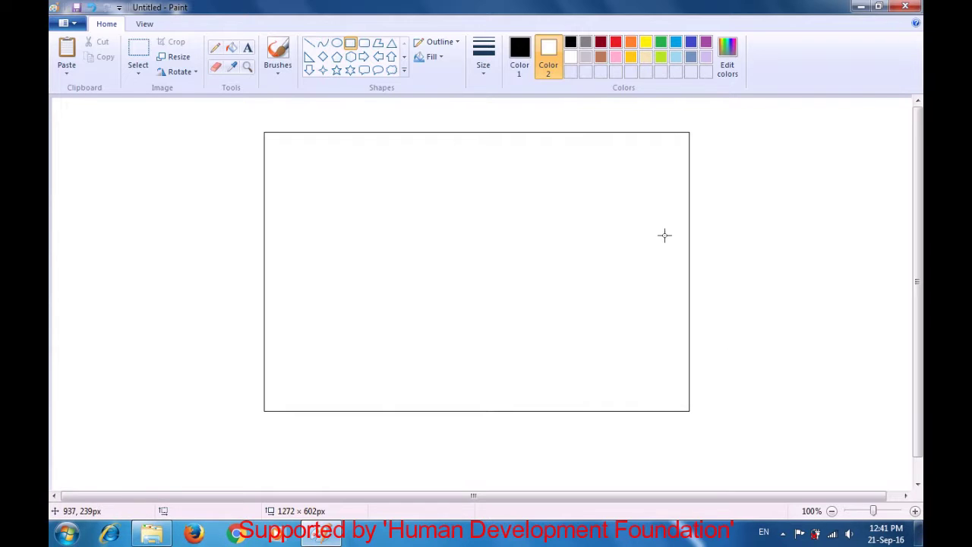
# Draw a black S-shaped curve about 79 px wide inside the rectangle as the left half of a leaf's base edge.
pyautogui.click(520, 70)
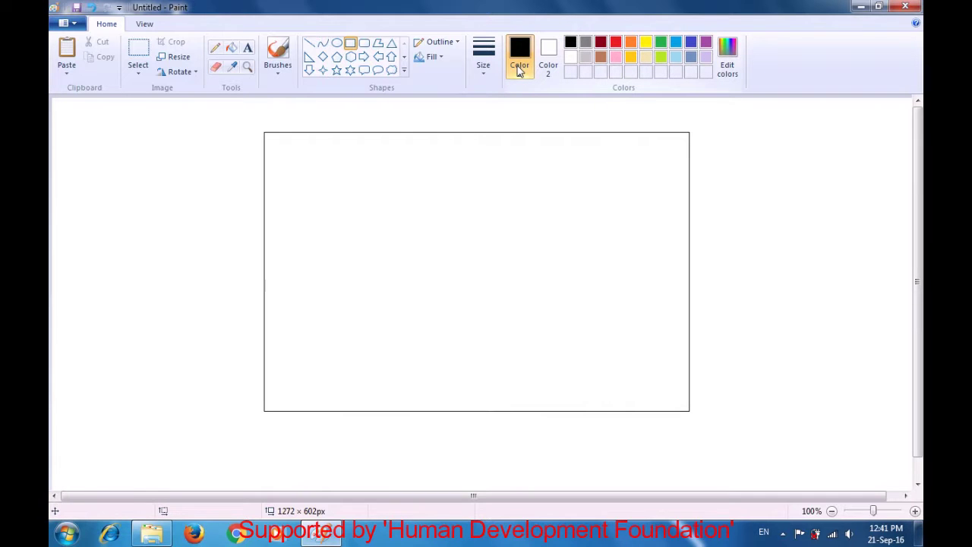
pyautogui.click(324, 44)
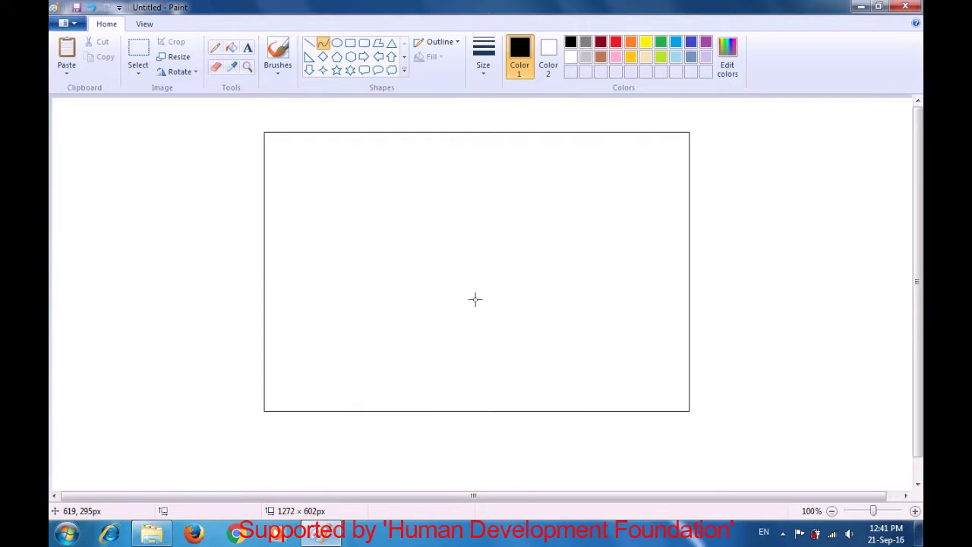
pyautogui.moveTo(478, 308); pyautogui.dragTo(425, 317)
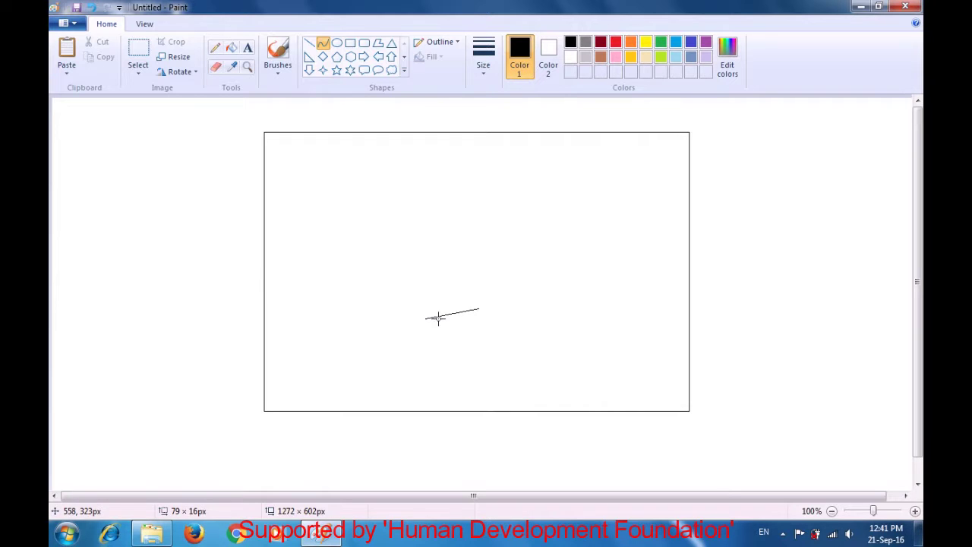
pyautogui.moveTo(463, 309)
pyautogui.mouseDown()
pyautogui.moveTo(440, 313)
pyautogui.moveTo(451, 322)
pyautogui.mouseUp()
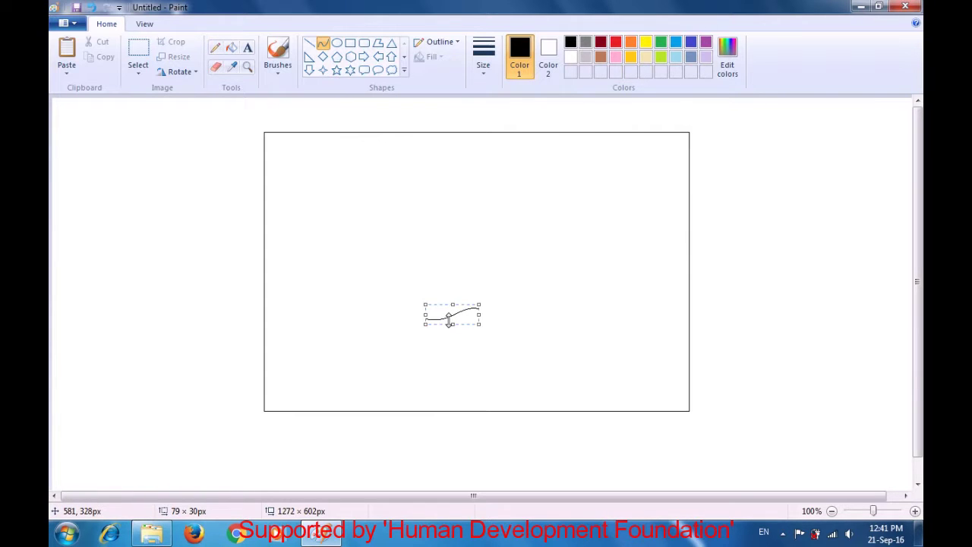
pyautogui.click(458, 271)
# Continue the leaf's left outline upward with two curves forming the lower lobe and a short line notching inward.
pyautogui.moveTo(426, 317)
pyautogui.mouseDown()
pyautogui.moveTo(439, 299)
pyautogui.moveTo(426, 310)
pyautogui.moveTo(431, 299)
pyautogui.mouseUp()
pyautogui.click(446, 267)
pyautogui.moveTo(440, 299); pyautogui.dragTo(410, 275)
pyautogui.moveTo(415, 283)
pyautogui.mouseDown()
pyautogui.moveTo(423, 294)
pyautogui.moveTo(413, 280)
pyautogui.mouseUp()
pyautogui.click(428, 250)
pyautogui.moveTo(410, 277); pyautogui.dragTo(423, 278)
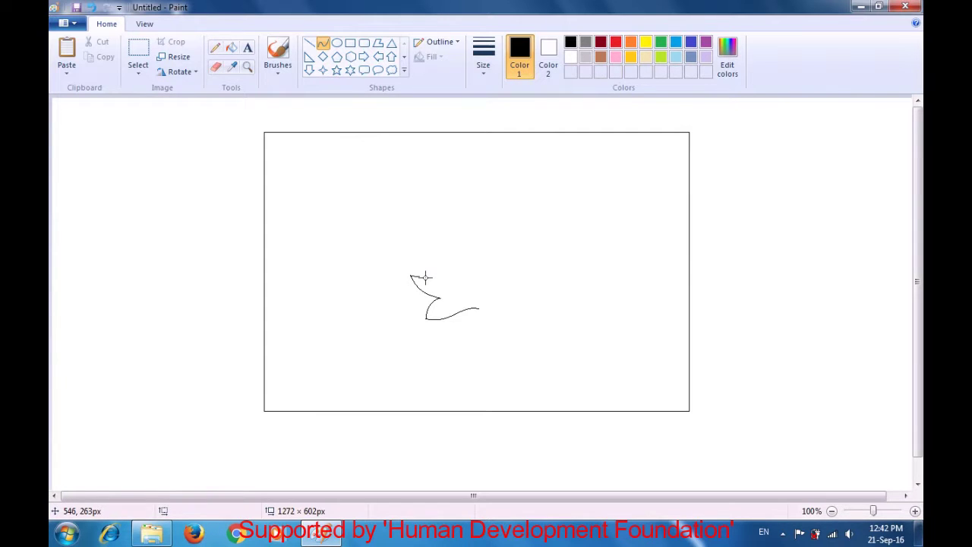
pyautogui.click(423, 277)
# Draw the leaf's left side lobe with a curve bulging up to its tip and an arched top edge about 61 px wide.
pyautogui.moveTo(424, 277); pyautogui.dragTo(404, 240)
pyautogui.moveTo(407, 259); pyautogui.dragTo(400, 261)
pyautogui.click(400, 261)
pyautogui.click(453, 246)
pyautogui.moveTo(403, 240); pyautogui.dragTo(445, 252)
pyautogui.moveTo(426, 248); pyautogui.dragTo(431, 231)
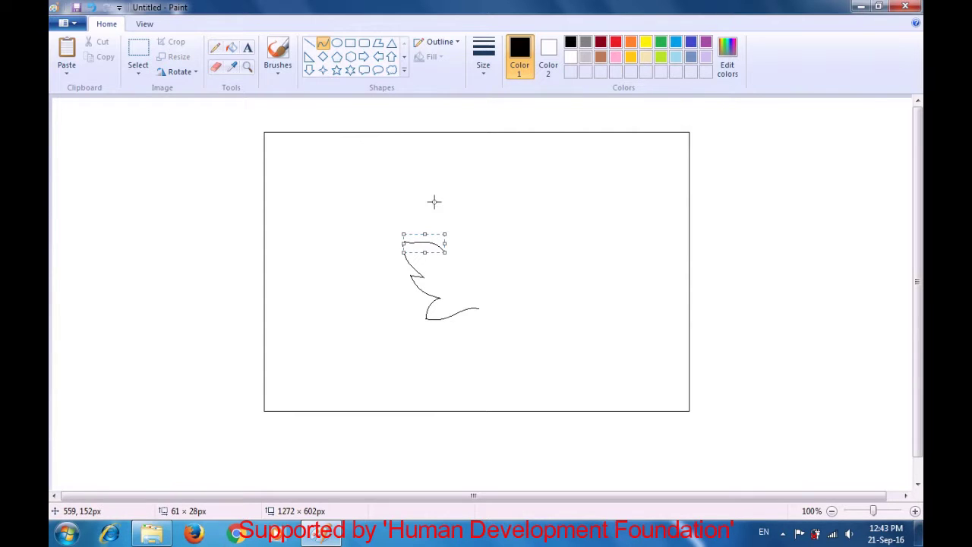
pyautogui.click(435, 201)
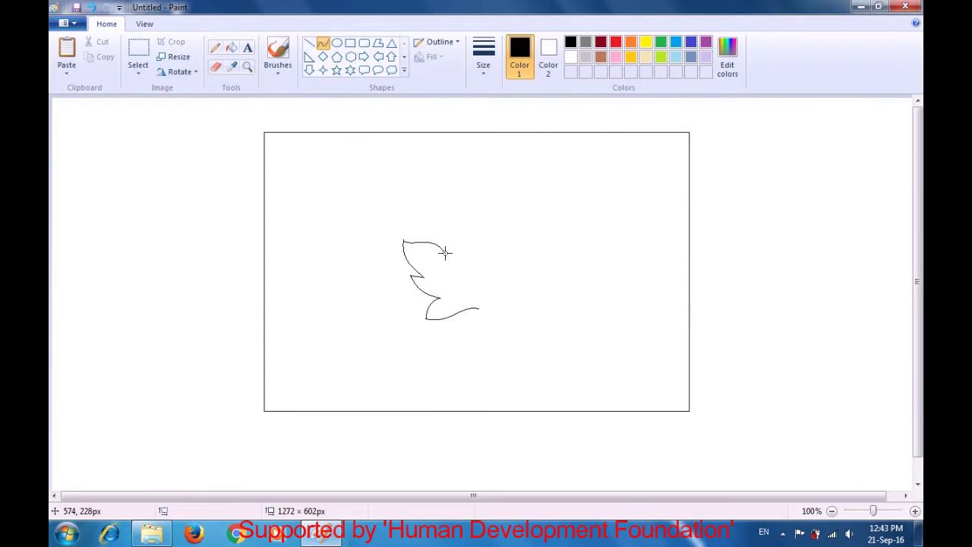
# Draw a small pointed tooth above the side lobe and a curve about 93 px tall rising to the leaf's tip.
pyautogui.moveTo(446, 252)
pyautogui.mouseDown()
pyautogui.moveTo(447, 216)
pyautogui.moveTo(443, 238)
pyautogui.moveTo(440, 226)
pyautogui.mouseUp()
pyautogui.click(478, 210)
pyautogui.moveTo(448, 218)
pyautogui.mouseDown()
pyautogui.moveTo(454, 226)
pyautogui.moveTo(449, 219)
pyautogui.mouseUp()
pyautogui.click(450, 226)
pyautogui.moveTo(450, 224); pyautogui.dragTo(480, 162)
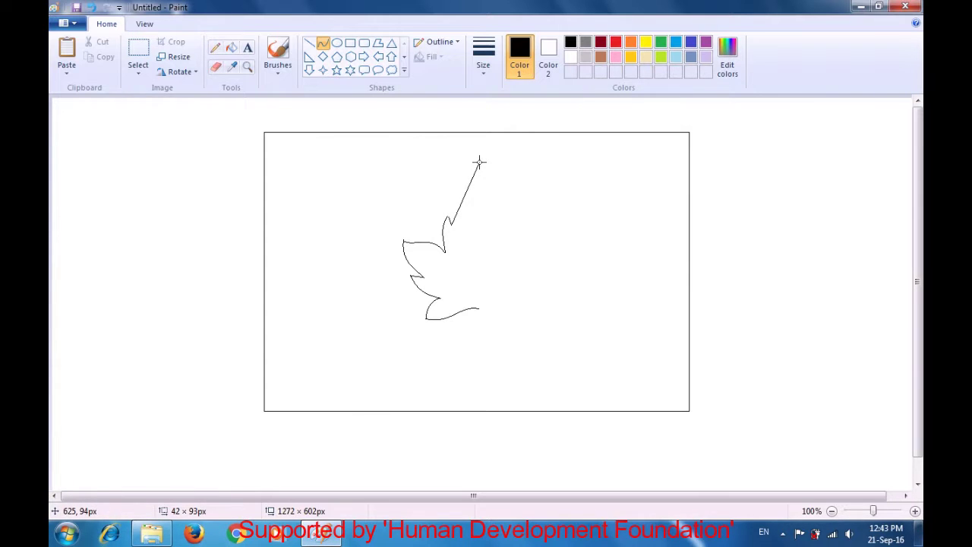
pyautogui.moveTo(458, 202); pyautogui.dragTo(475, 180)
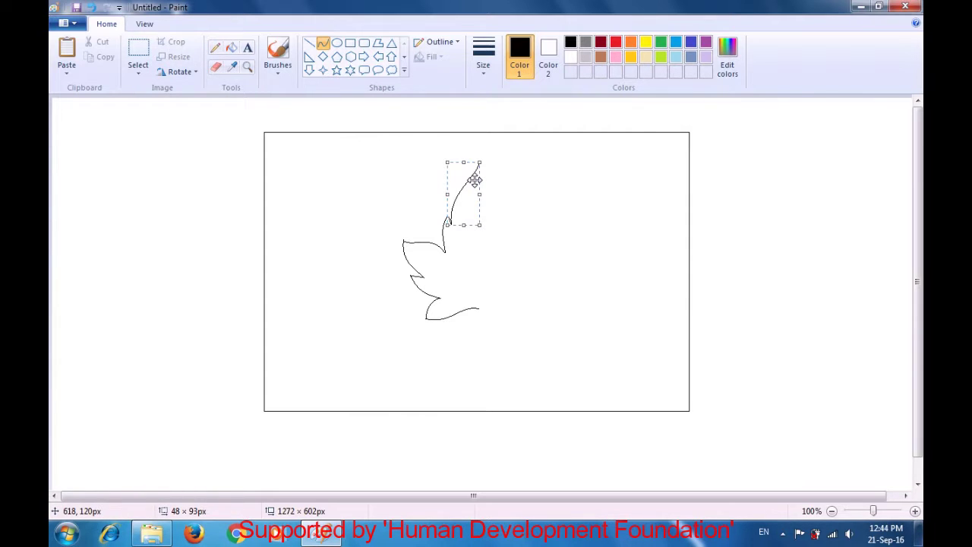
pyautogui.click(542, 188)
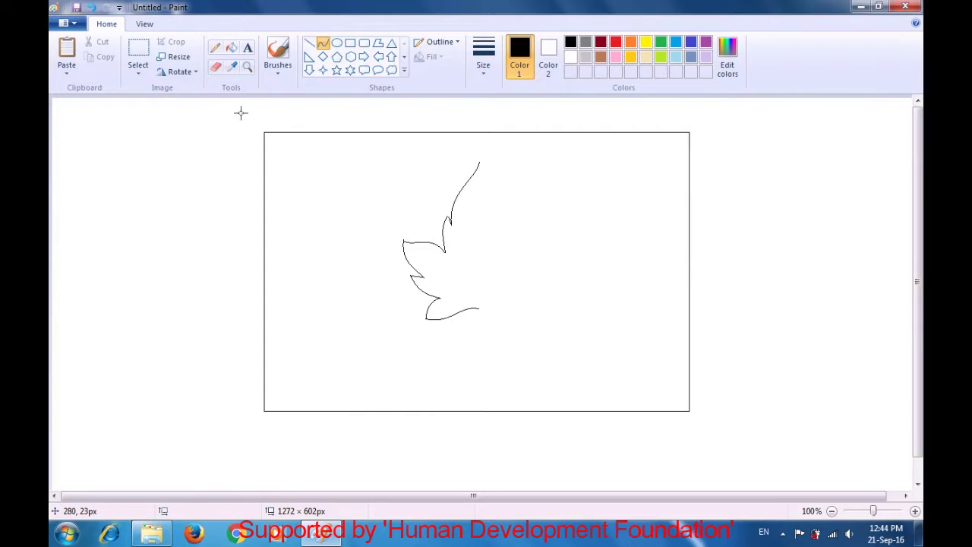
# Copy the half-leaf outline and place the pasted duplicate inside the rectangle, just left of the original.
pyautogui.click(137, 50)
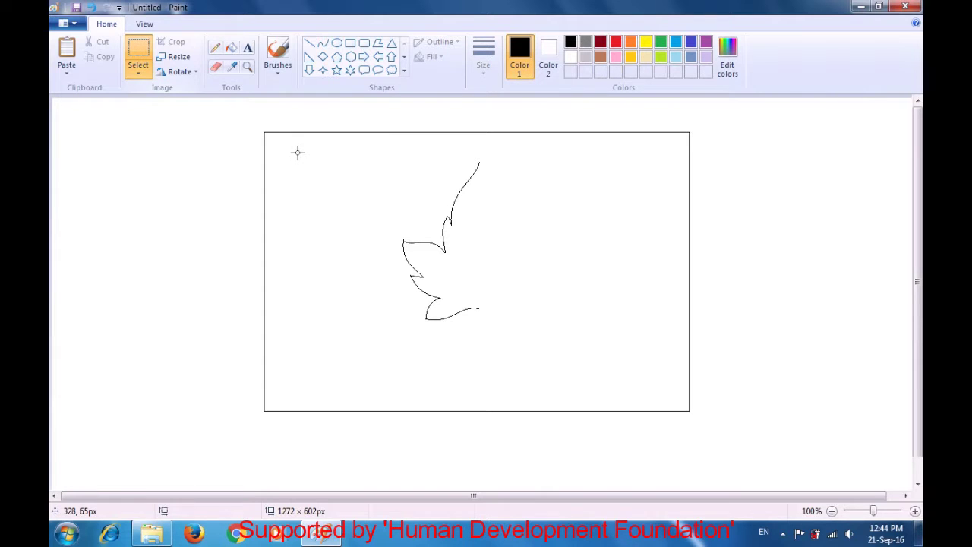
pyautogui.moveTo(365, 152)
pyautogui.mouseDown()
pyautogui.moveTo(417, 259)
pyautogui.moveTo(543, 347)
pyautogui.mouseUp()
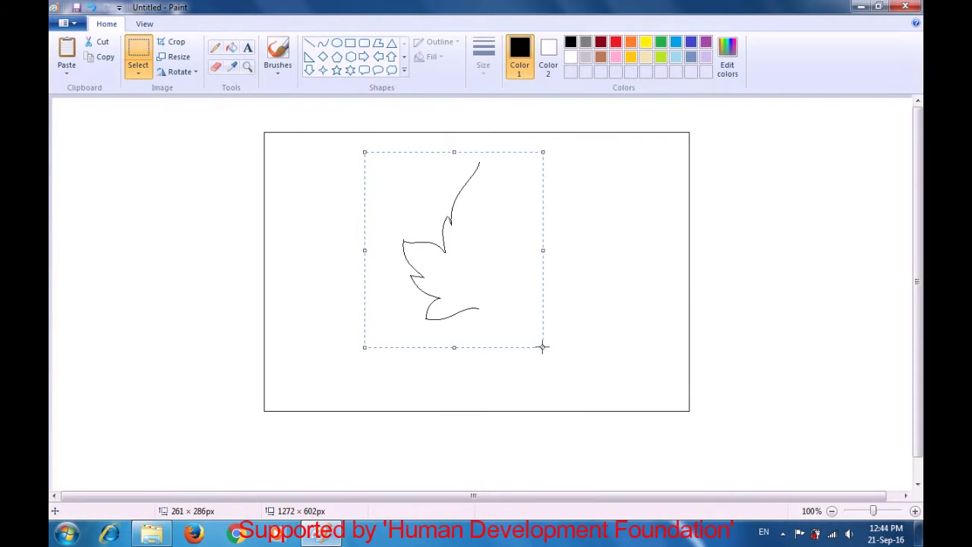
pyautogui.hotkey('ctrl', 'c')
pyautogui.hotkey('ctrl', 'v')
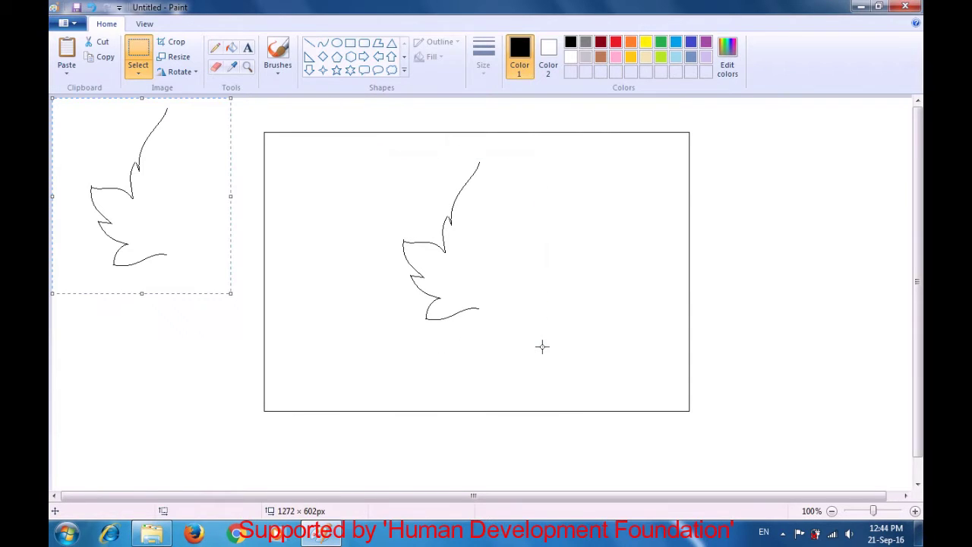
pyautogui.moveTo(174, 233); pyautogui.dragTo(399, 298)
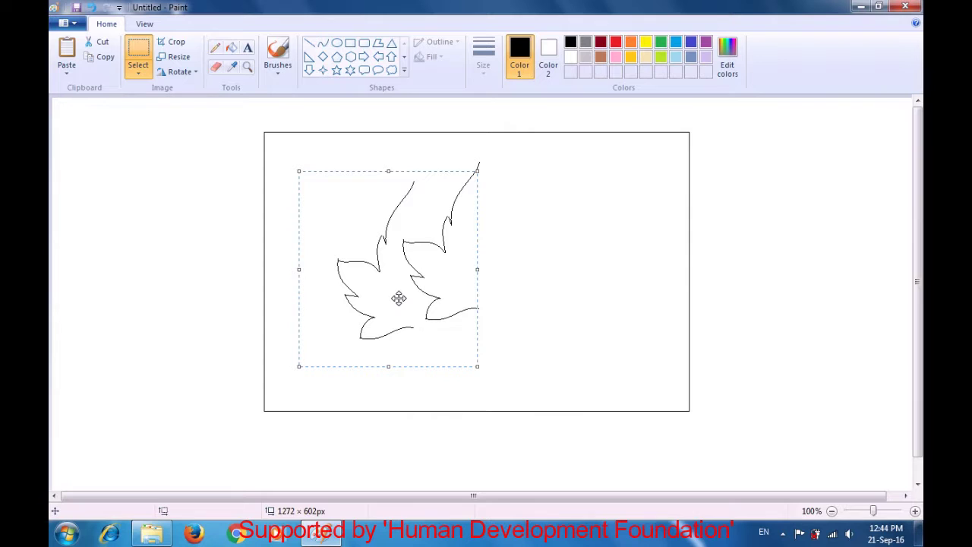
# Flip the pasted half-leaf horizontally and align it with the original's tip and base to complete a symmetrical leaf.
pyautogui.click(191, 73)
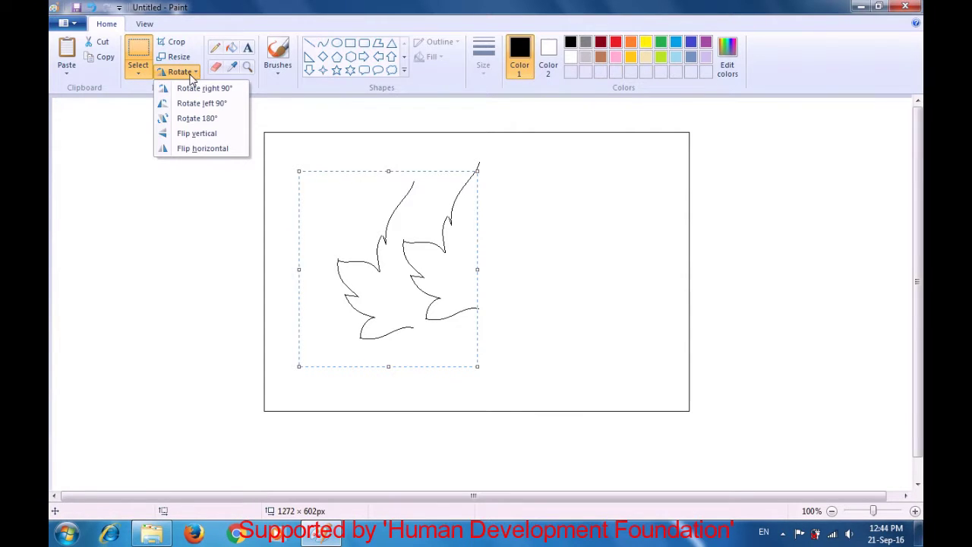
pyautogui.click(203, 148)
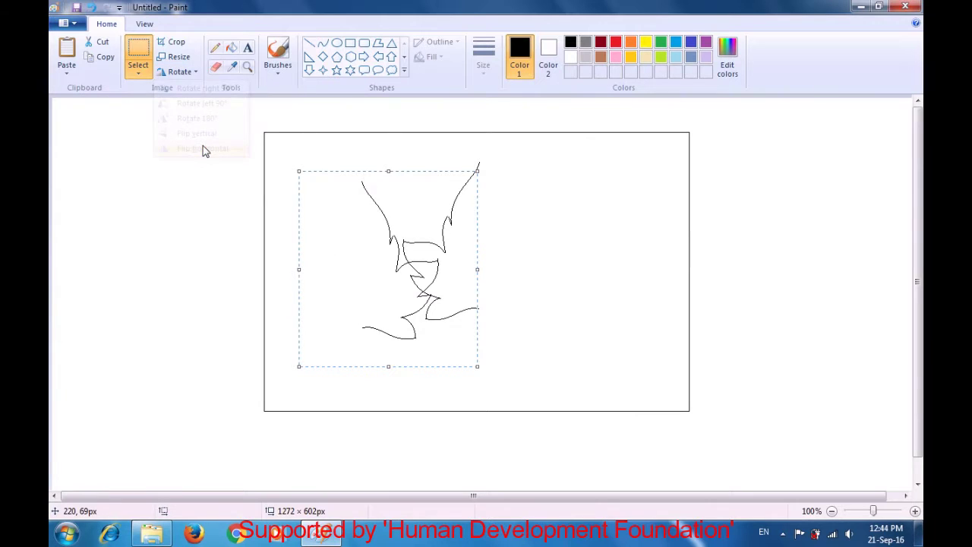
pyautogui.moveTo(418, 276); pyautogui.dragTo(493, 251)
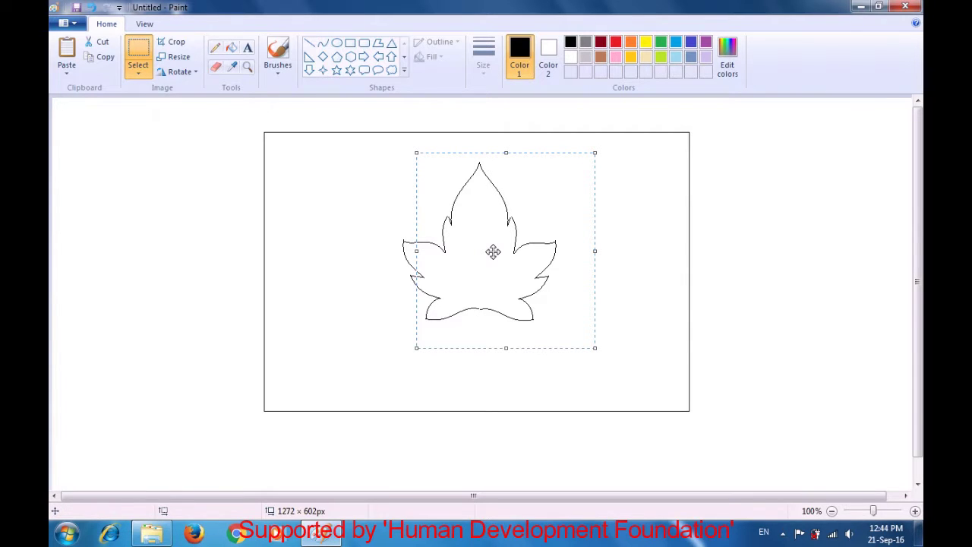
pyautogui.click(658, 247)
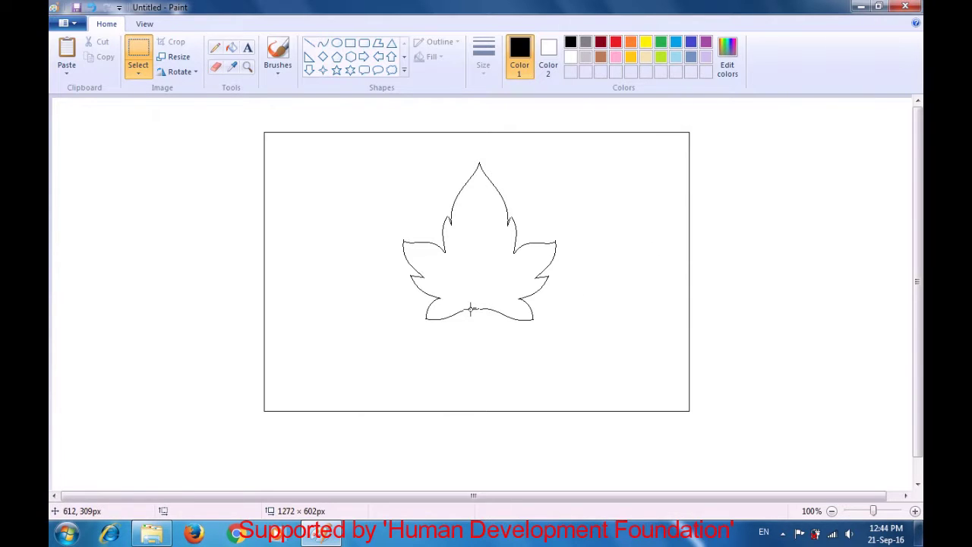
# Draw a slightly wavy curve about 79 px tall down from the middle of the leaf's base as a stem line.
pyautogui.moveTo(471, 309); pyautogui.dragTo(474, 342)
pyautogui.click(501, 341)
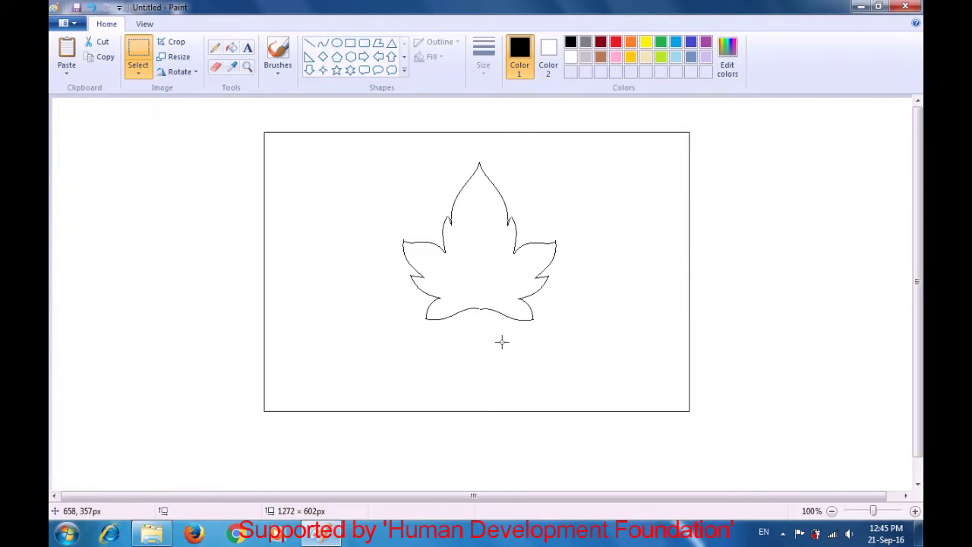
pyautogui.click(323, 44)
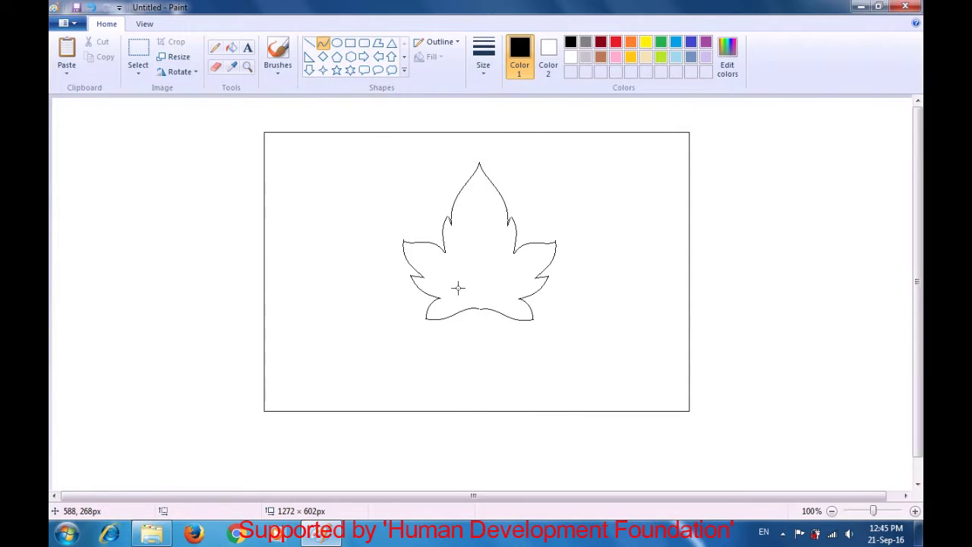
pyautogui.moveTo(471, 310); pyautogui.dragTo(472, 362)
pyautogui.moveTo(471, 323)
pyautogui.mouseDown()
pyautogui.moveTo(474, 337)
pyautogui.moveTo(461, 339)
pyautogui.mouseUp()
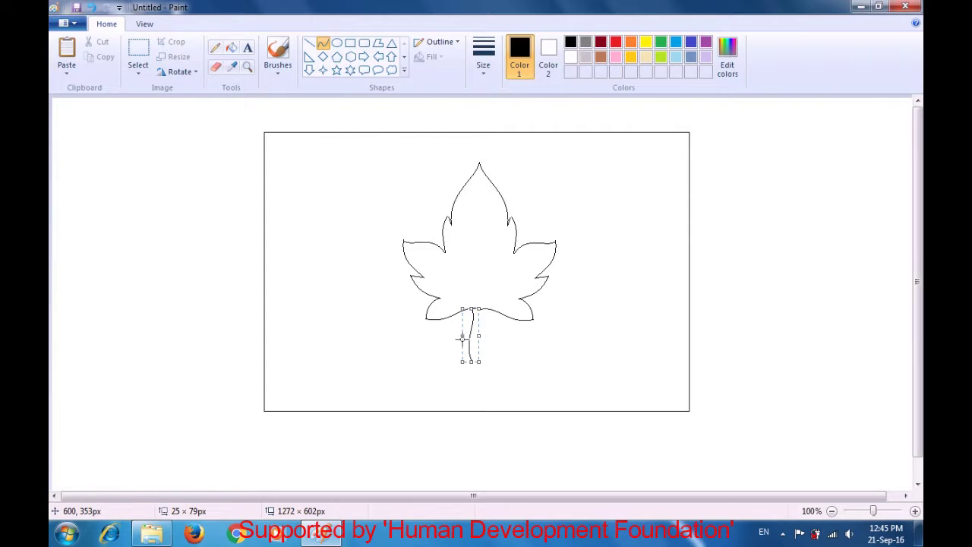
# Draw a second wavy curve about 70 px tall beside the stem line and close the stem's lower end with a small curve.
pyautogui.click(512, 343)
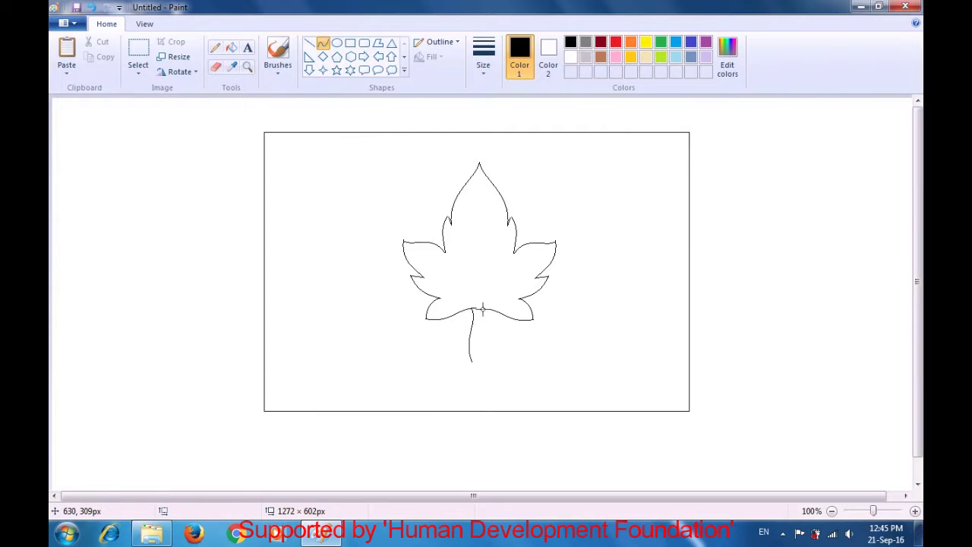
pyautogui.moveTo(482, 309)
pyautogui.mouseDown()
pyautogui.moveTo(482, 357)
pyautogui.moveTo(488, 322)
pyautogui.mouseUp()
pyautogui.moveTo(484, 345); pyautogui.dragTo(468, 355)
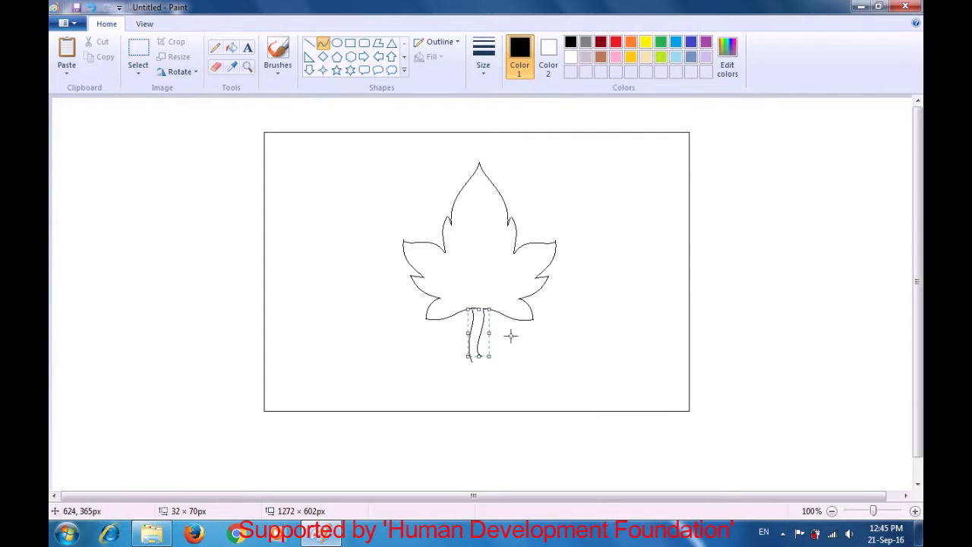
pyautogui.click(513, 336)
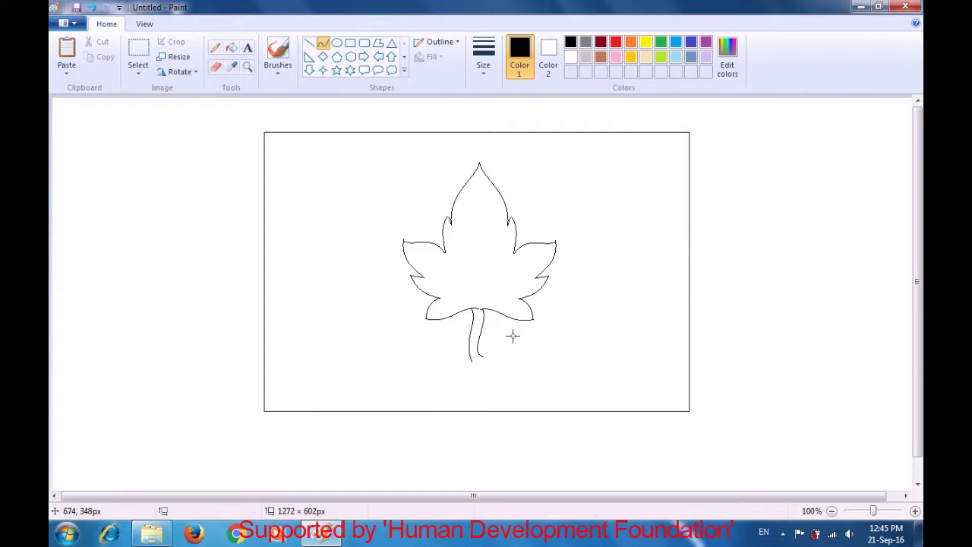
pyautogui.moveTo(474, 362); pyautogui.dragTo(477, 362)
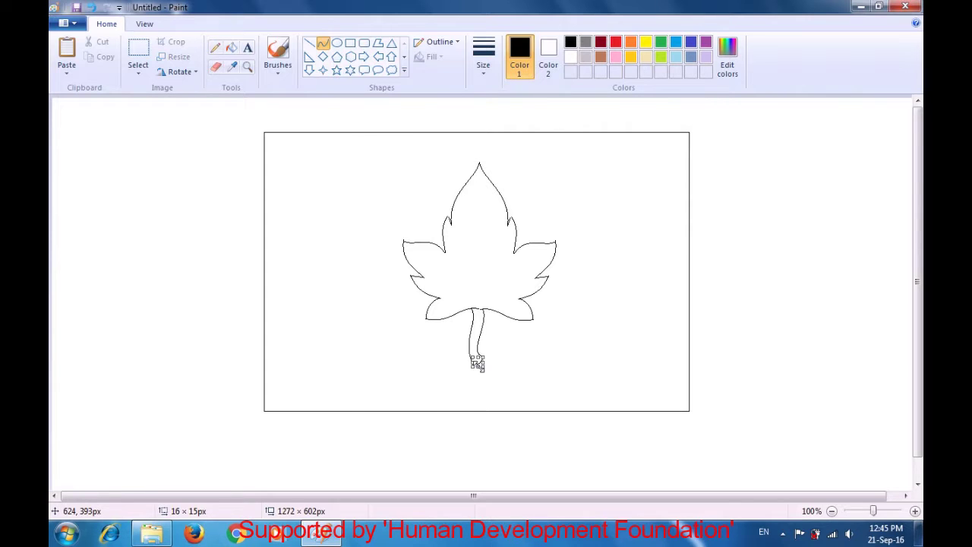
pyautogui.click(518, 339)
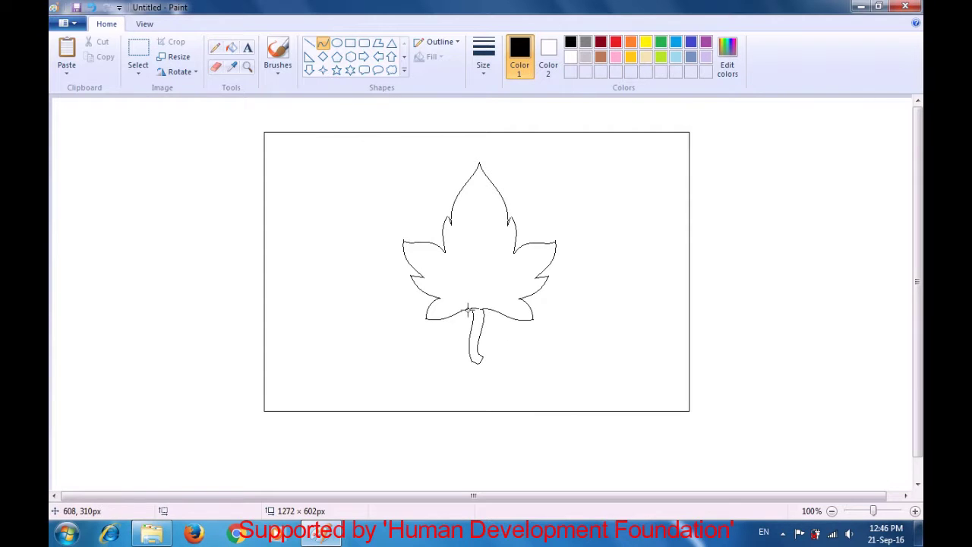
# Draw a small pointed leaflet about 32 × 36 px from two curves under the leaf's base, to the left of the stem.
pyautogui.moveTo(472, 310); pyautogui.dragTo(450, 332)
pyautogui.moveTo(462, 319); pyautogui.dragTo(454, 310)
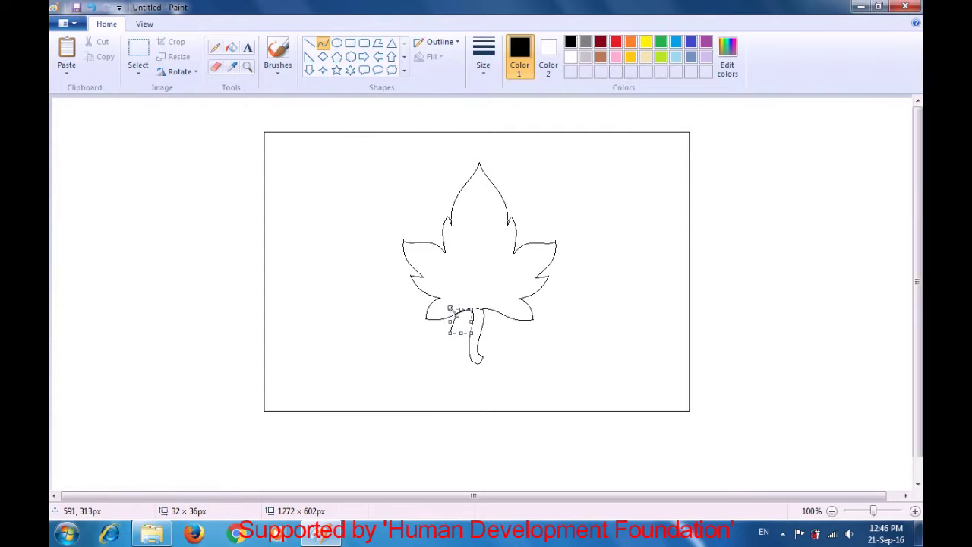
pyautogui.click(424, 338)
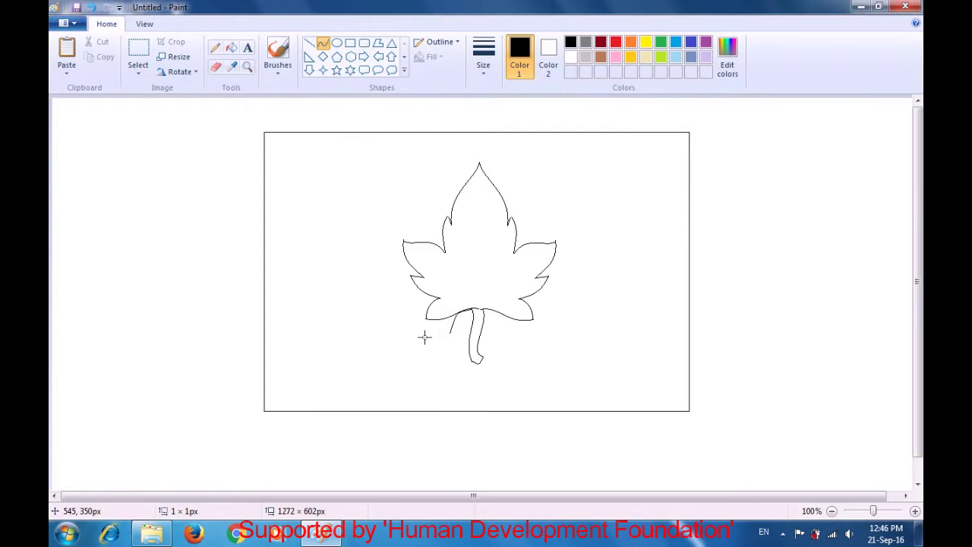
pyautogui.moveTo(473, 308); pyautogui.dragTo(454, 332)
pyautogui.click(460, 352)
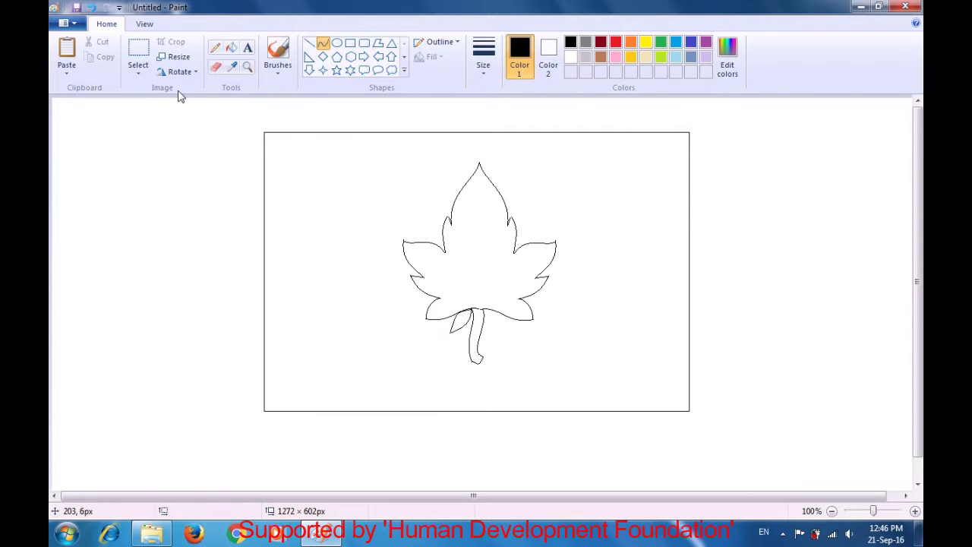
# Copy the small leaflet and place the pasted duplicate in the empty area left of the maple leaf.
pyautogui.click(141, 51)
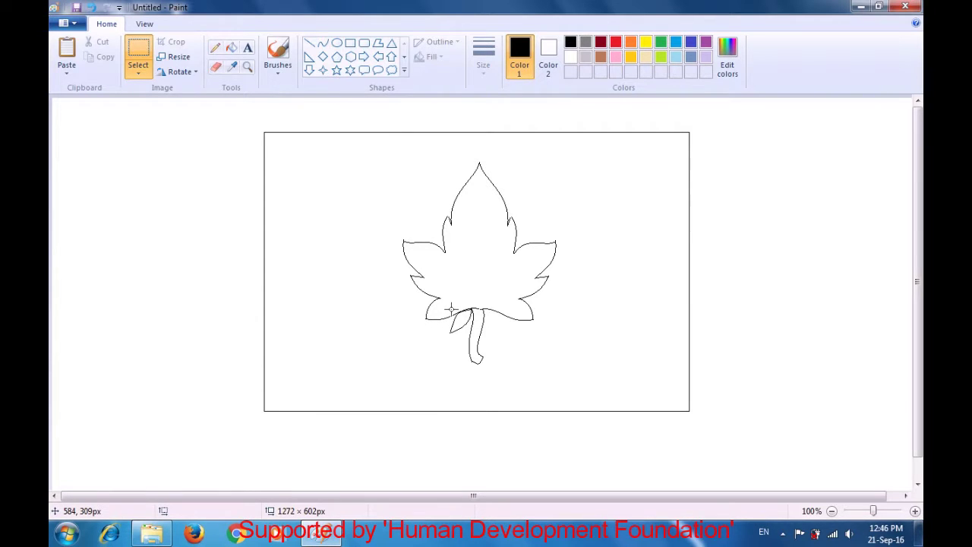
pyautogui.moveTo(450, 307); pyautogui.dragTo(476, 336)
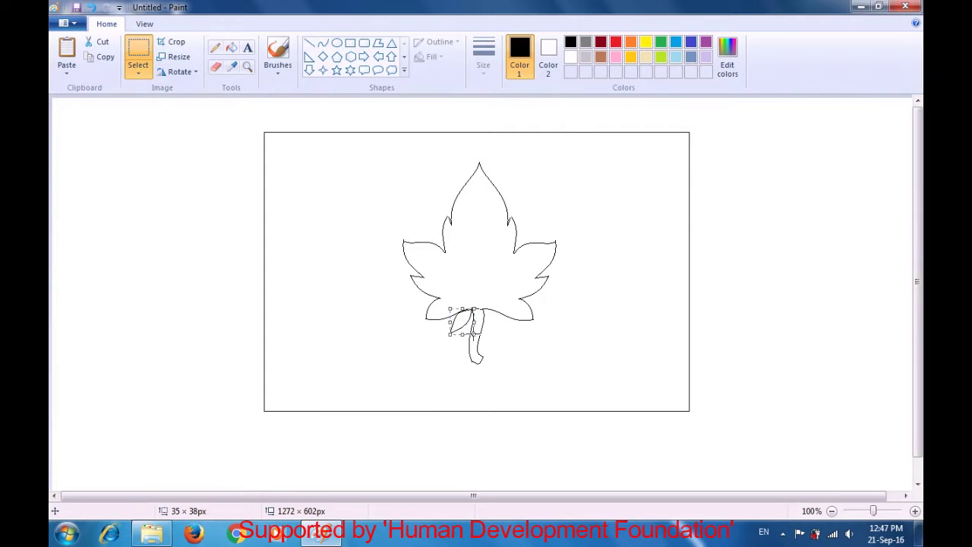
pyautogui.hotkey('ctrl', 'v')
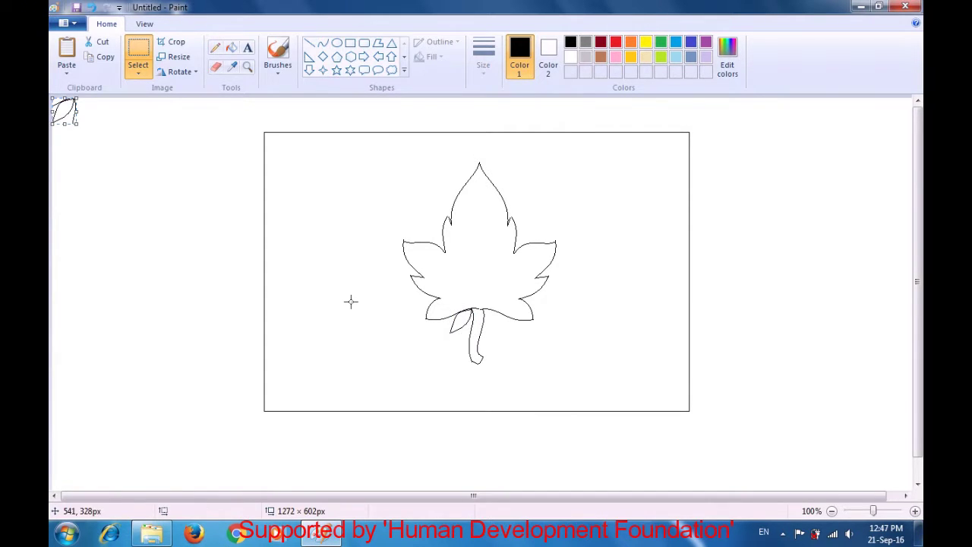
pyautogui.moveTo(70, 126)
pyautogui.mouseDown()
pyautogui.moveTo(258, 262)
pyautogui.moveTo(368, 311)
pyautogui.mouseUp()
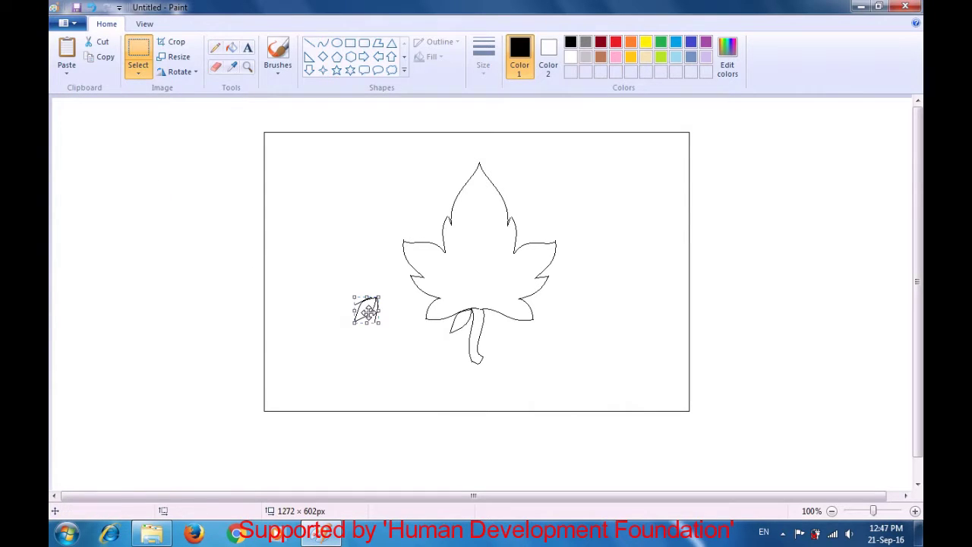
# Flip the duplicate leaflet horizontally, place it under the base on the stem's right side and erase its stray line.
pyautogui.click(195, 73)
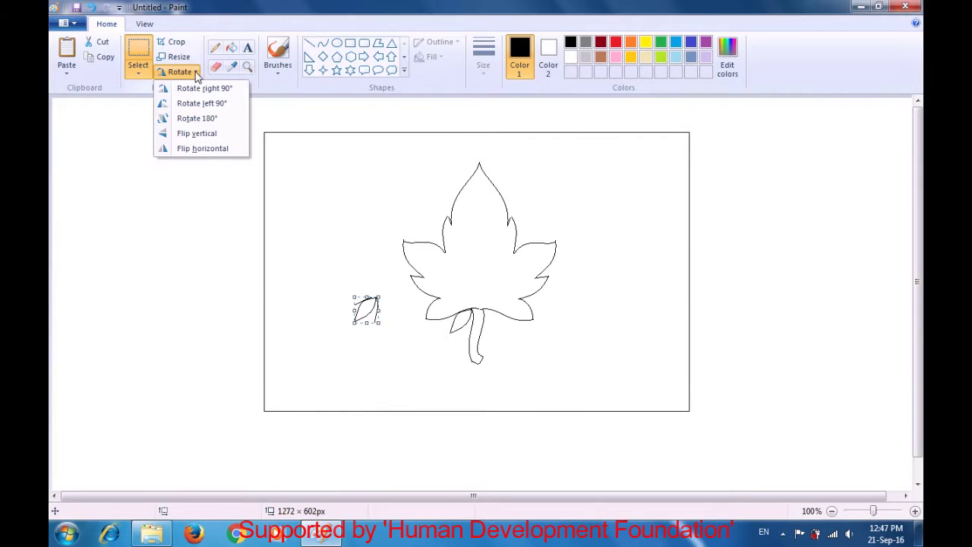
pyautogui.click(215, 150)
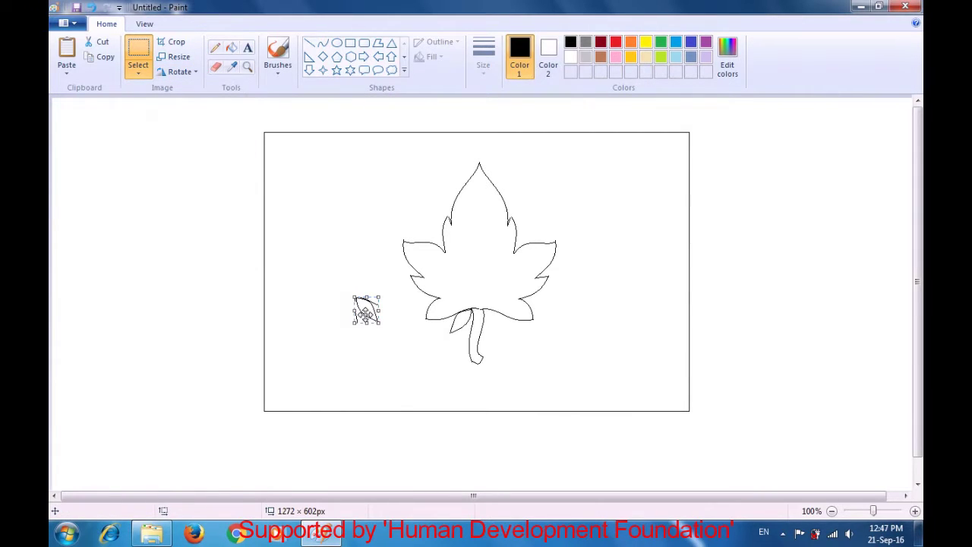
pyautogui.moveTo(367, 310); pyautogui.dragTo(495, 325)
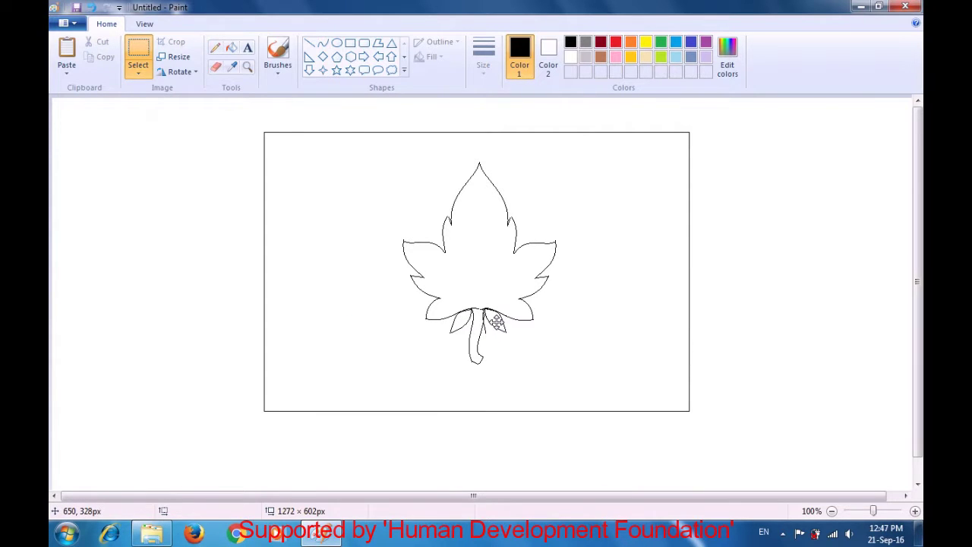
pyautogui.moveTo(497, 323); pyautogui.dragTo(498, 323)
pyautogui.click(532, 329)
pyautogui.click(217, 70)
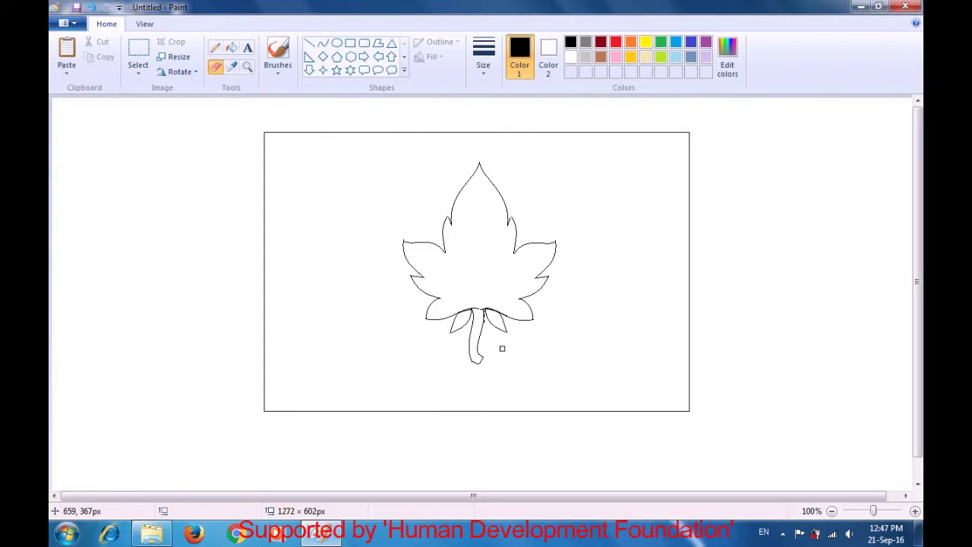
# Draw an almond-shaped left eye about 39 px tall from two curves in the middle of the leaf.
pyautogui.click(321, 45)
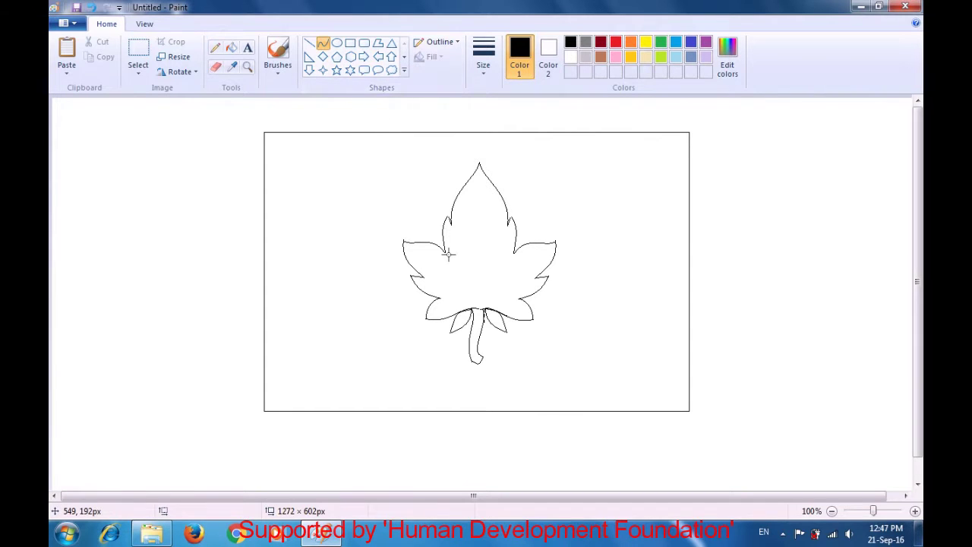
pyautogui.moveTo(468, 236); pyautogui.dragTo(468, 266)
pyautogui.moveTo(467, 249); pyautogui.dragTo(456, 263)
pyautogui.click(500, 253)
pyautogui.moveTo(468, 263)
pyautogui.mouseDown()
pyautogui.moveTo(469, 235)
pyautogui.moveTo(468, 260)
pyautogui.moveTo(462, 248)
pyautogui.moveTo(476, 246)
pyautogui.mouseUp()
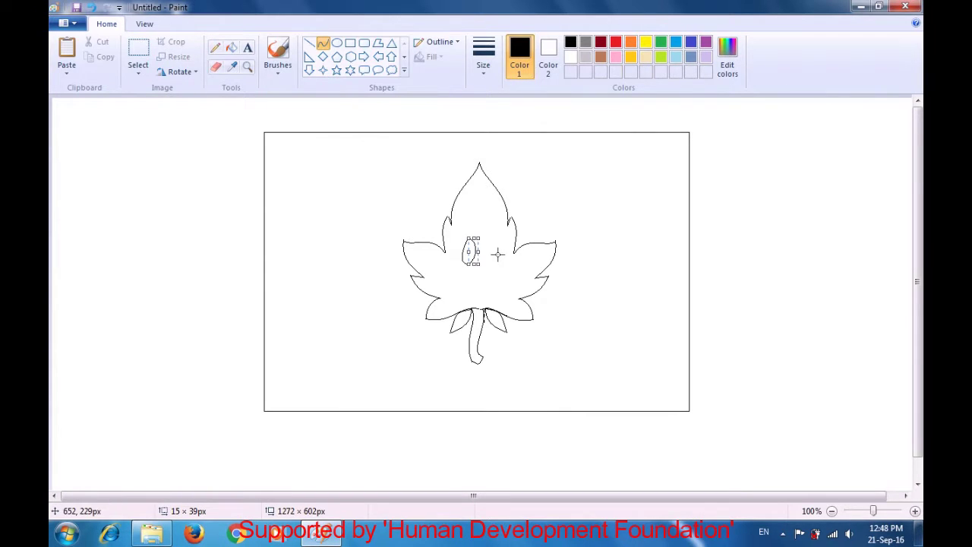
pyautogui.click(498, 254)
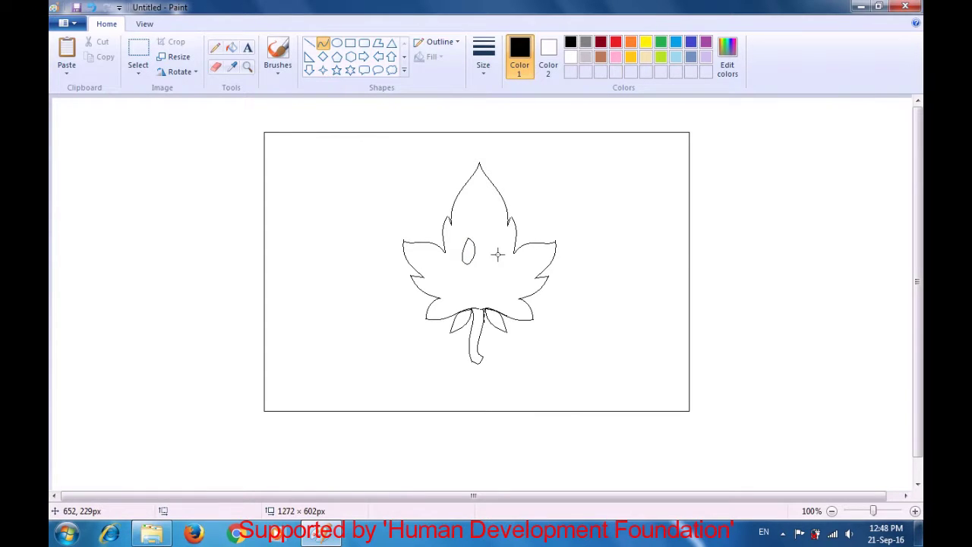
# Draw a right eye against the first one from a curve about 28 × 34 px and an upper curve about 19 × 13 px.
pyautogui.moveTo(470, 241); pyautogui.dragTo(488, 255)
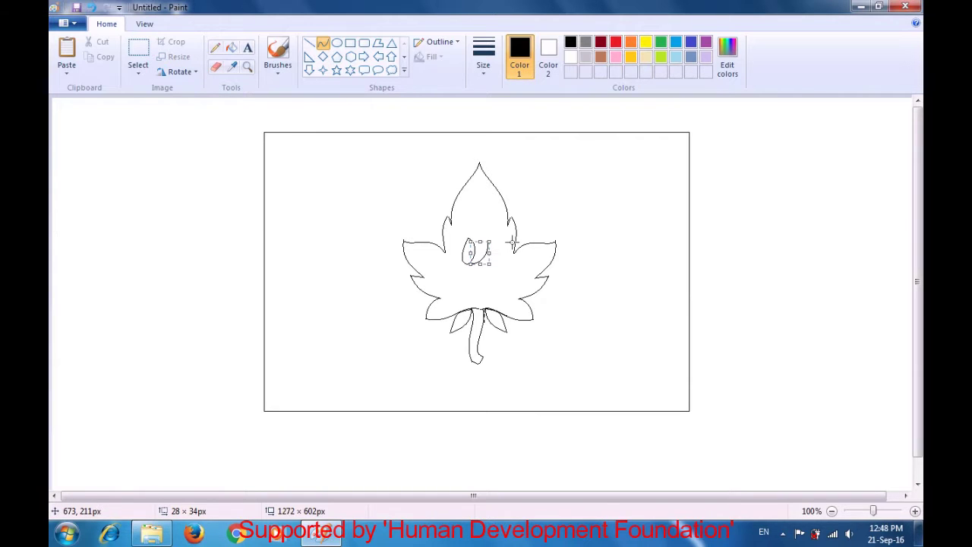
pyautogui.click(512, 243)
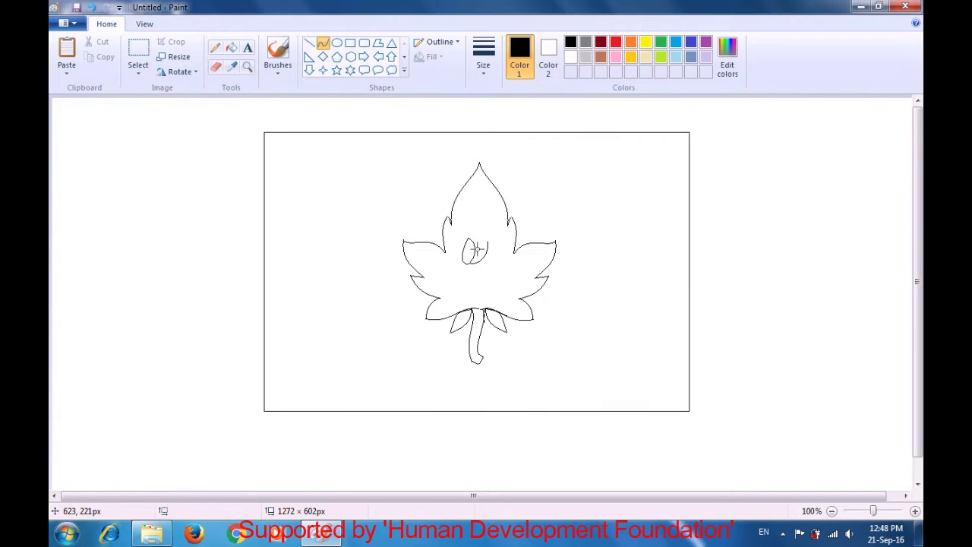
pyautogui.moveTo(475, 249); pyautogui.dragTo(481, 239)
pyautogui.moveTo(482, 241); pyautogui.dragTo(481, 243)
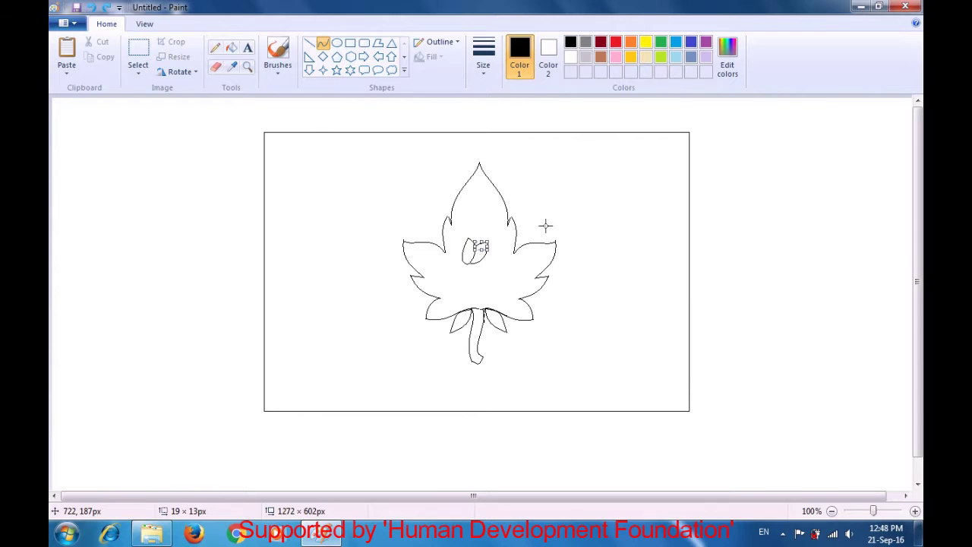
pyautogui.click(509, 278)
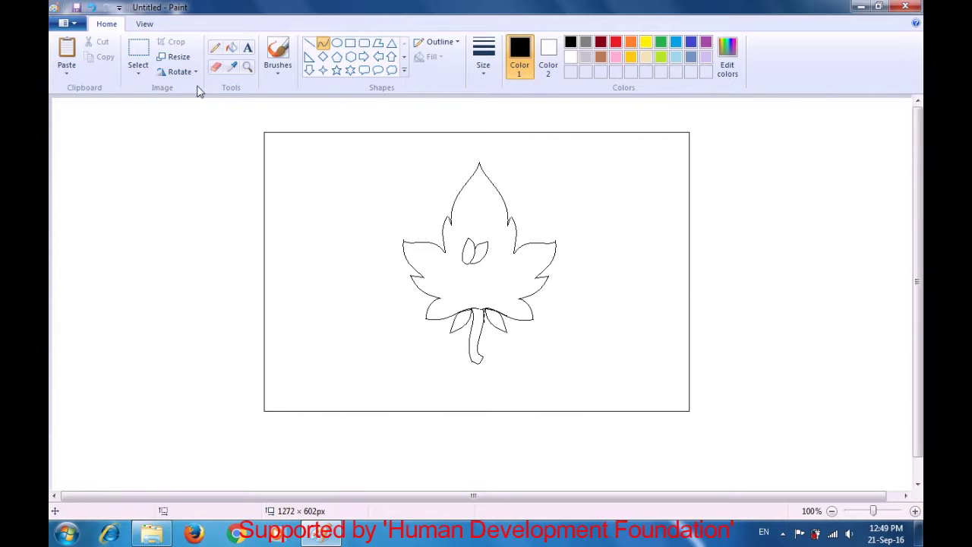
# Move both eyes slightly right and down to centre them in the leaf, and dot a black pupil in each with the Airbrush.
pyautogui.click(143, 55)
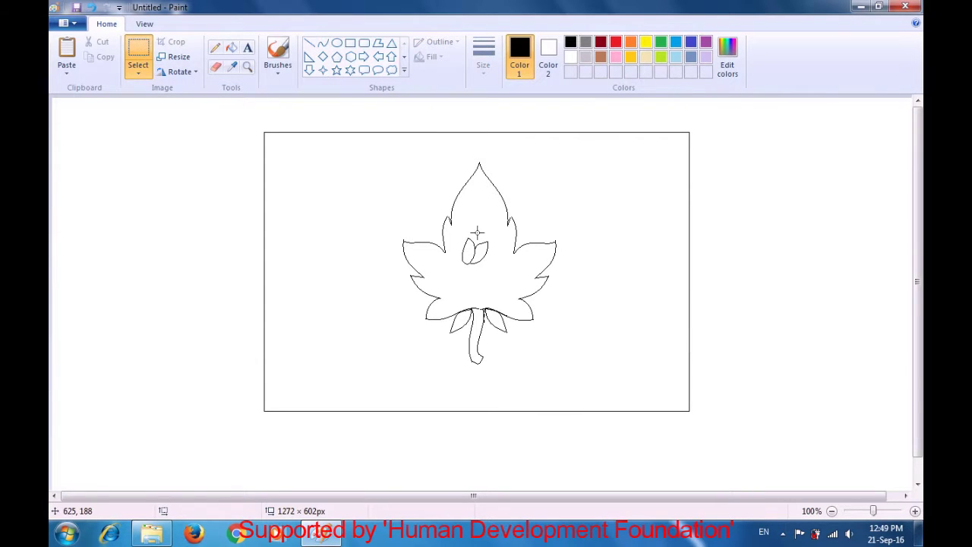
pyautogui.moveTo(455, 236); pyautogui.dragTo(490, 261)
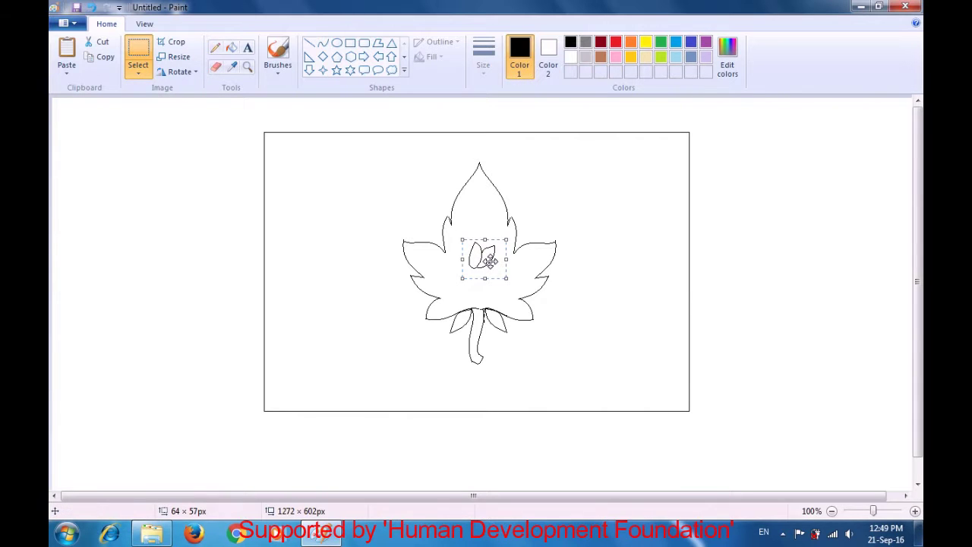
pyautogui.click(574, 235)
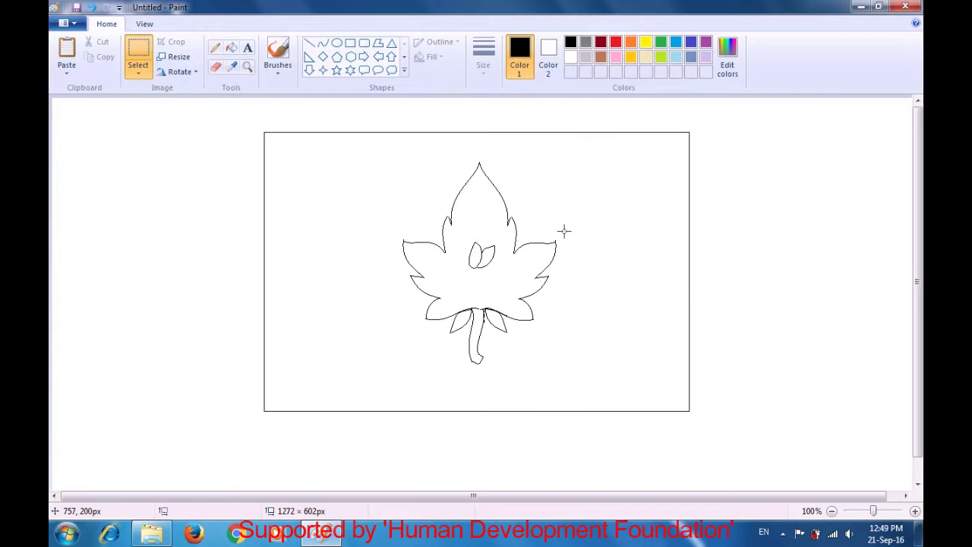
pyautogui.click(279, 80)
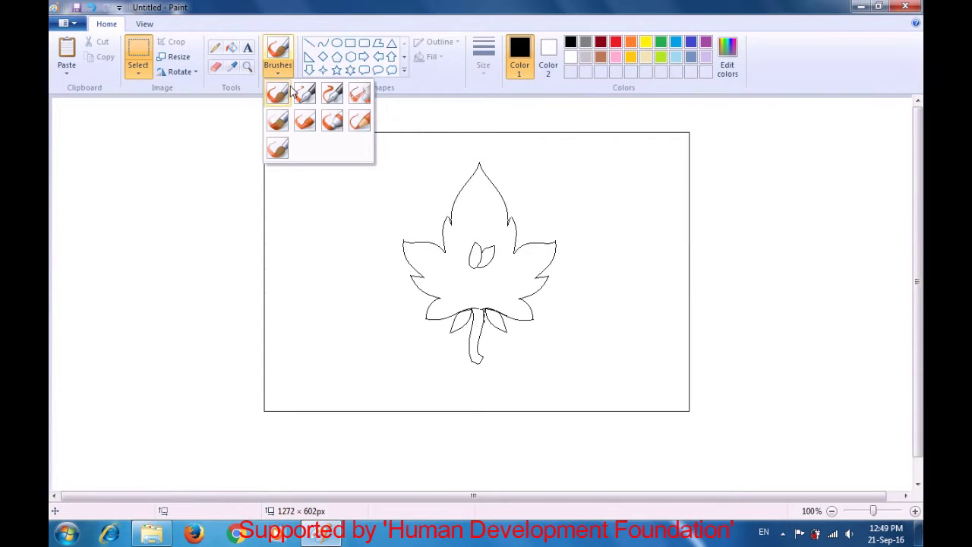
pyautogui.click(356, 99)
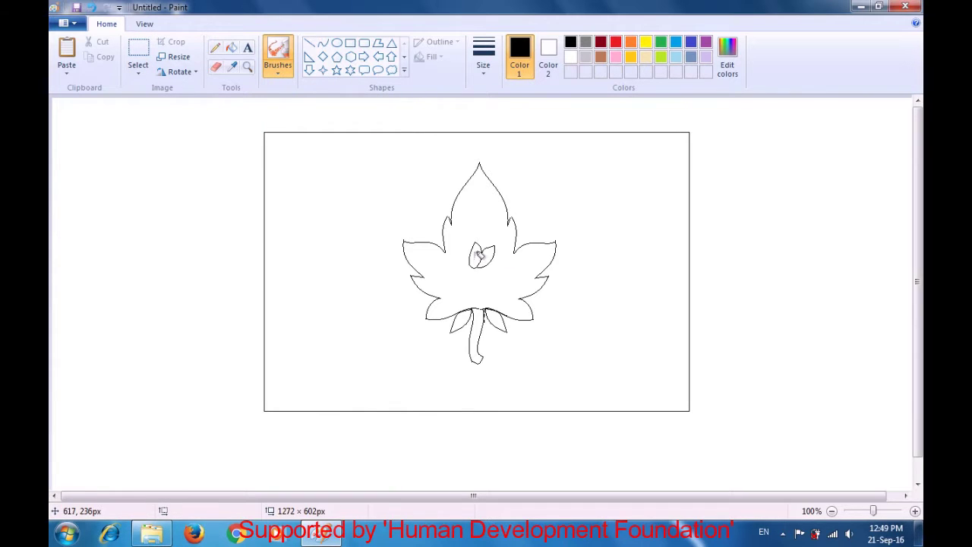
pyautogui.click(475, 259)
pyautogui.click(487, 259)
# Draw a smiling mouth curve about 52 × 24 px below the eyes and nudge it slightly up and left.
pyautogui.click(323, 47)
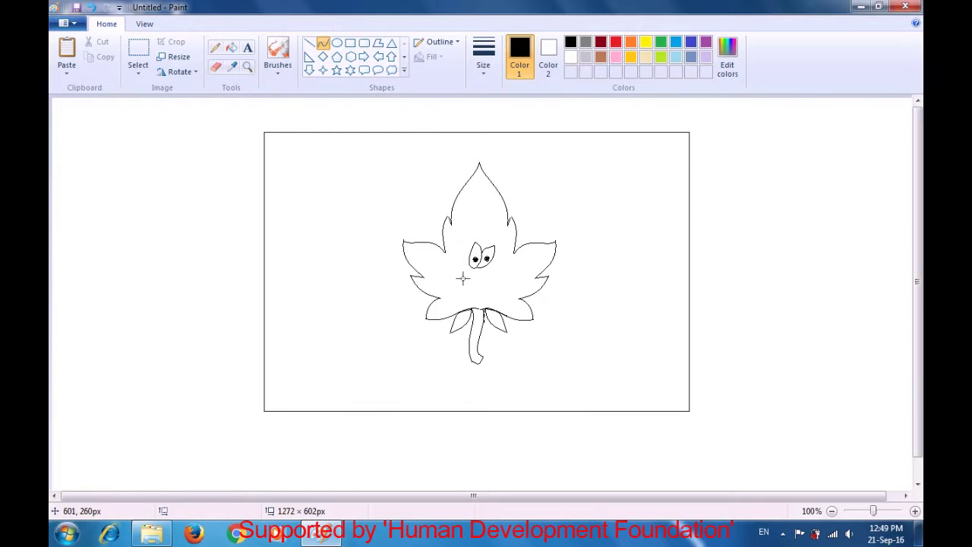
pyautogui.moveTo(463, 290); pyautogui.dragTo(497, 279)
pyautogui.moveTo(473, 290); pyautogui.dragTo(492, 294)
pyautogui.click(492, 294)
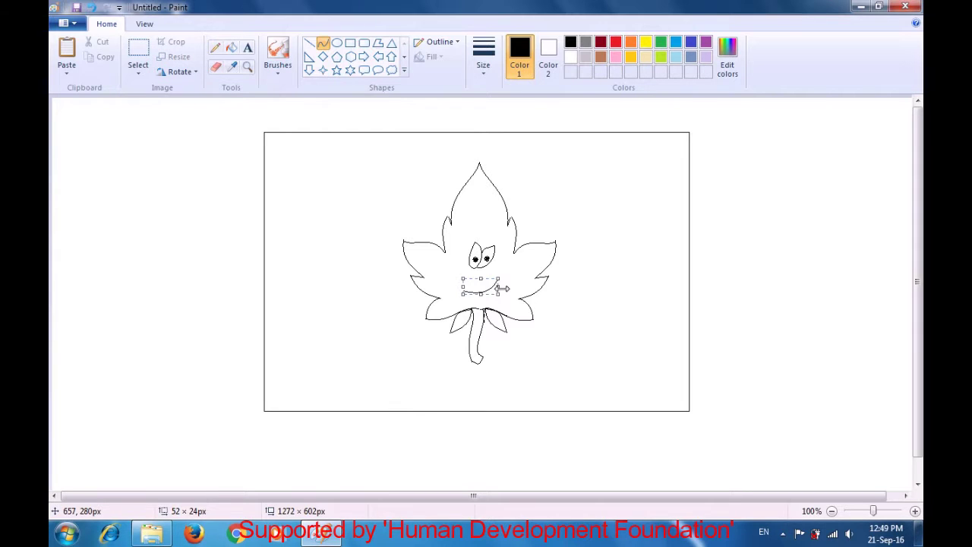
pyautogui.press('Up')
pyautogui.press('Up')
pyautogui.press('Up')
pyautogui.press('Up')
pyautogui.press('Up')
pyautogui.press('Up')
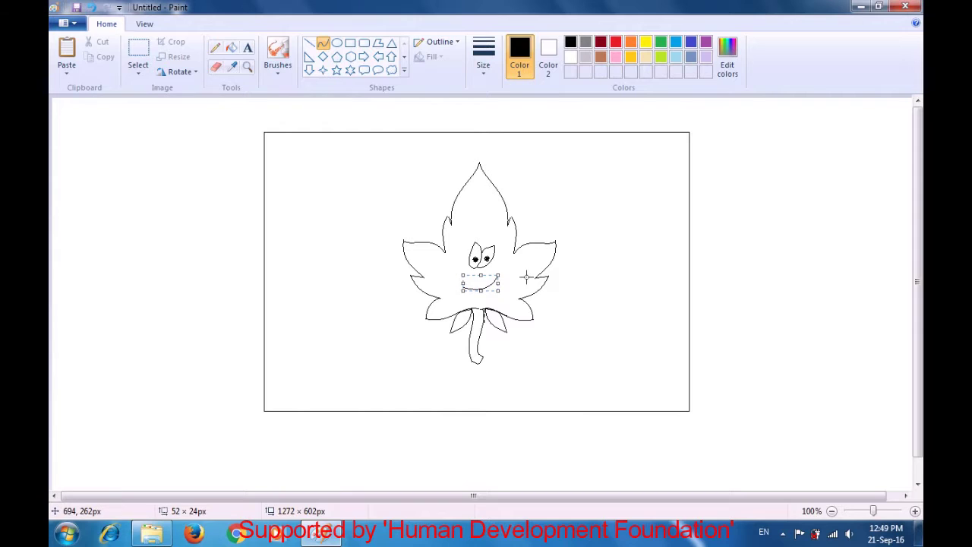
pyautogui.press('Left')
pyautogui.press('Left')
pyautogui.click(527, 278)
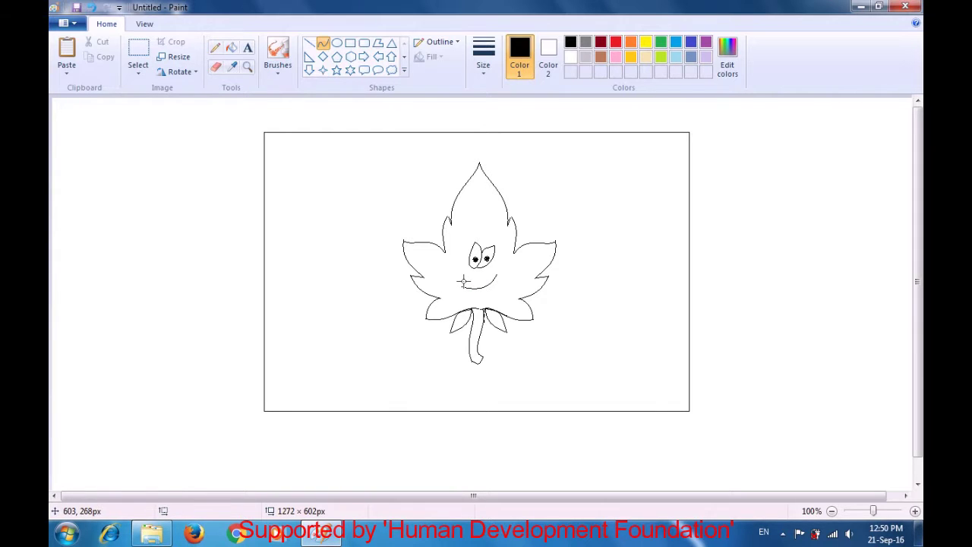
pyautogui.moveTo(461, 281); pyautogui.dragTo(461, 288)
pyautogui.moveTo(461, 286); pyautogui.dragTo(467, 287)
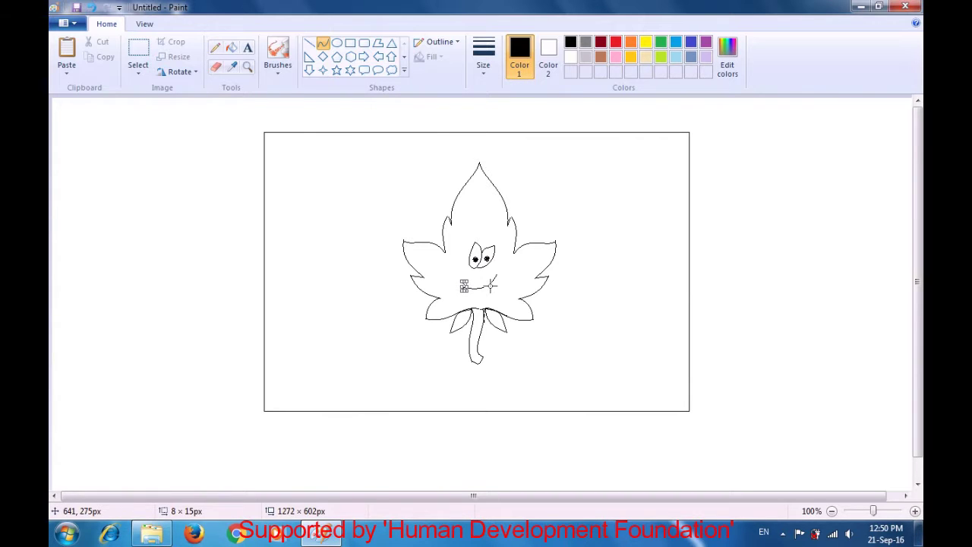
pyautogui.click(490, 285)
pyautogui.hotkey('ctrl', 'z')
# Draw a tiny curved crease across the mouth's left end and switch to rectangular selection.
pyautogui.moveTo(462, 283); pyautogui.dragTo(464, 289)
pyautogui.click(465, 288)
pyautogui.click(518, 293)
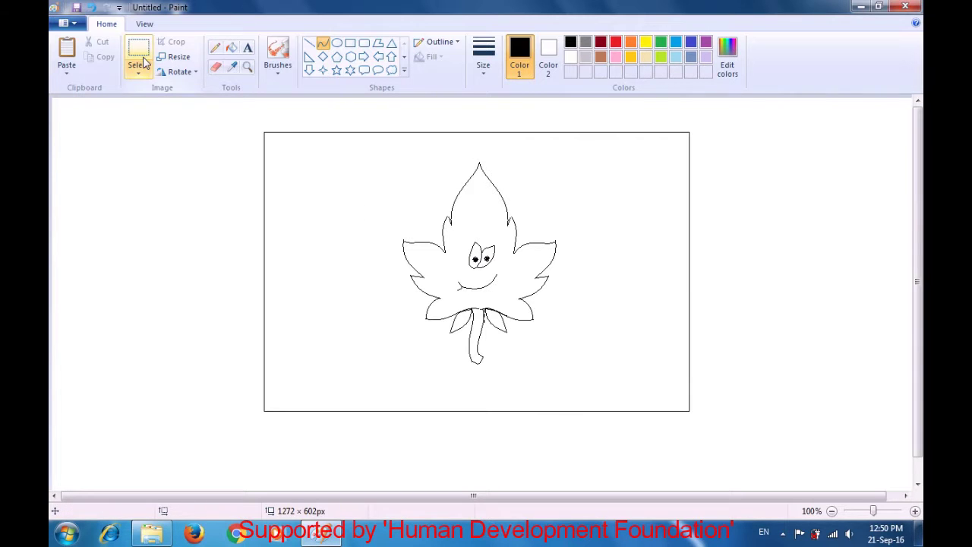
pyautogui.click(138, 53)
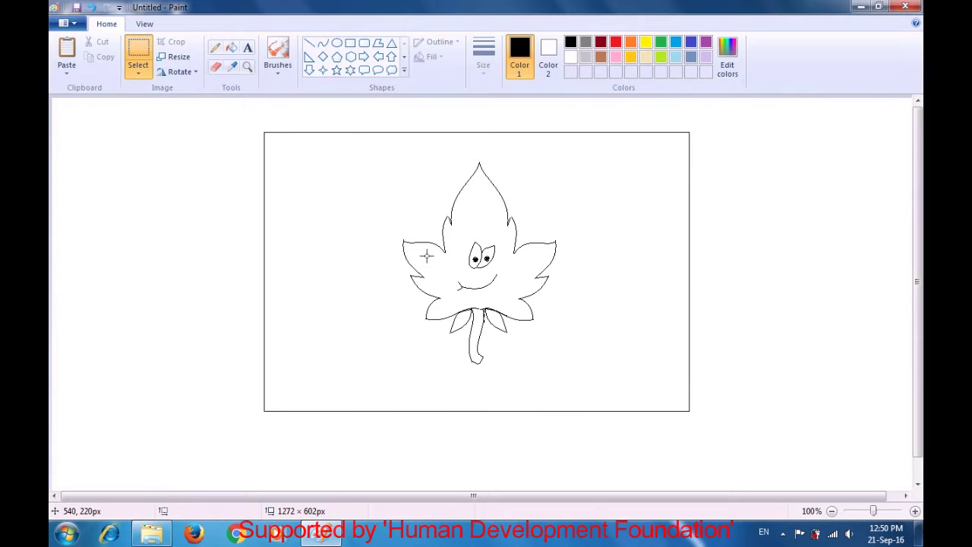
# Copy the crease at the mouth's left end, flip the copy horizontally and place it across the mouth's right end.
pyautogui.moveTo(447, 277); pyautogui.dragTo(465, 294)
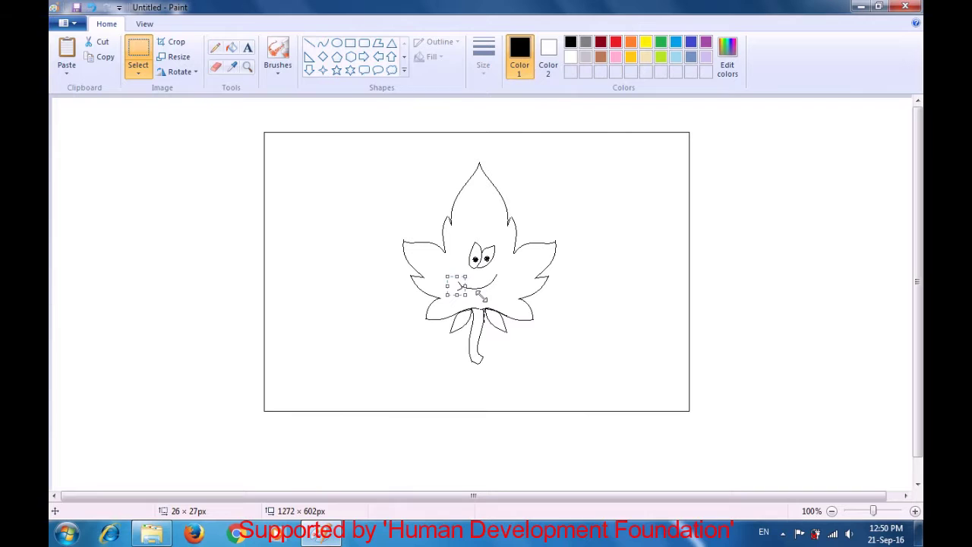
pyautogui.hotkey('ctrl', 'x')
pyautogui.hotkey('ctrl', 'v')
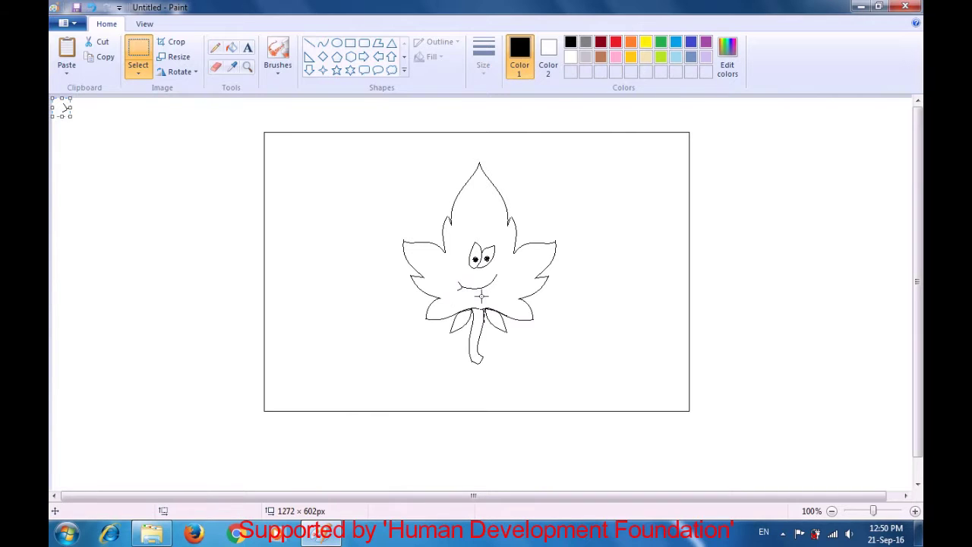
pyautogui.click(177, 72)
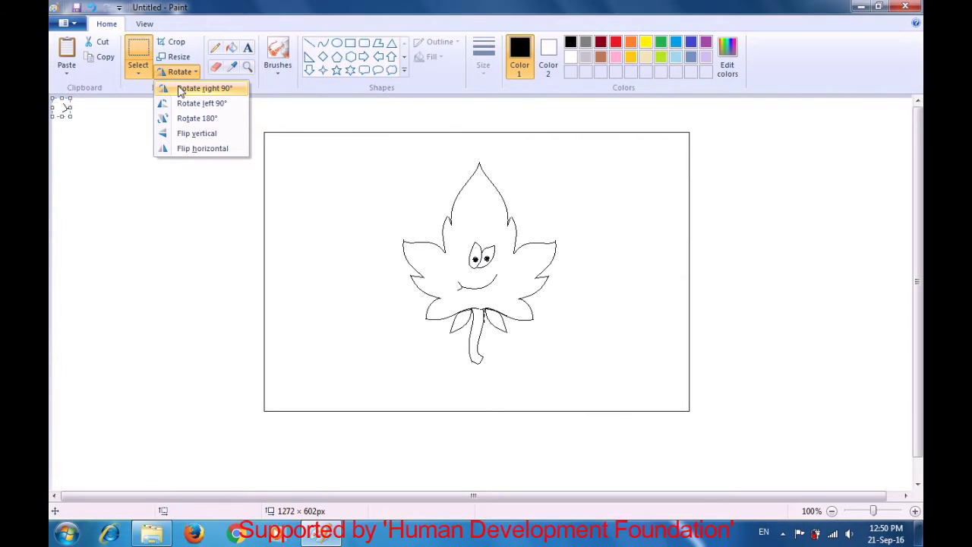
pyautogui.click(192, 150)
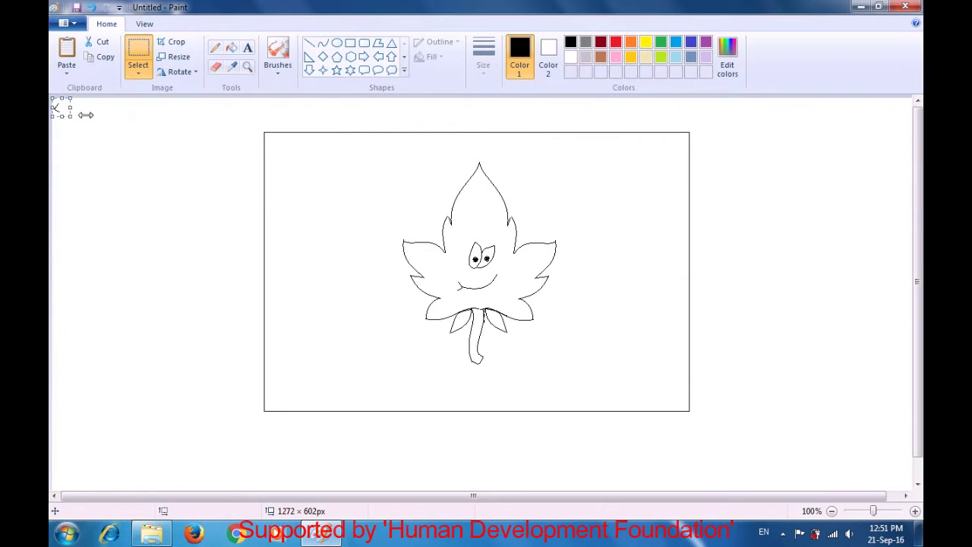
pyautogui.moveTo(63, 107); pyautogui.dragTo(506, 273)
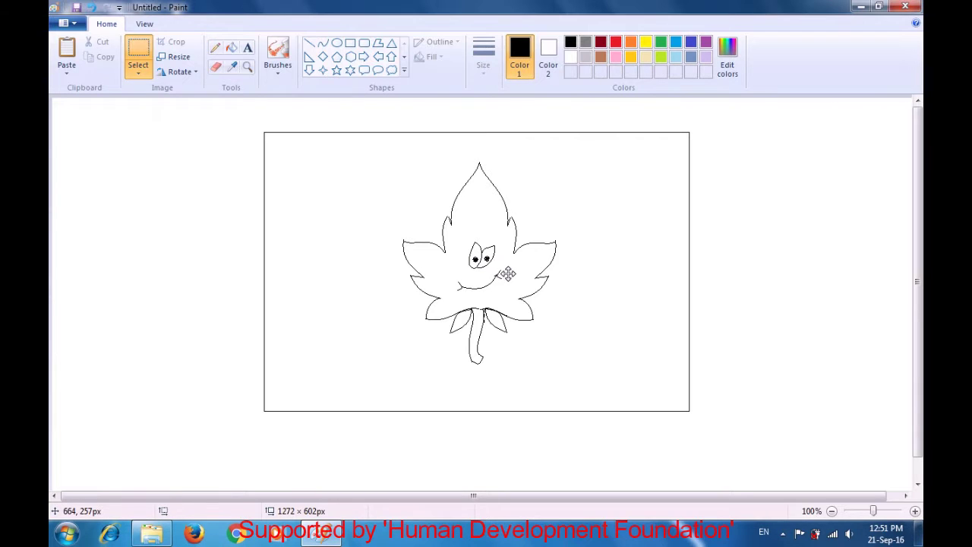
pyautogui.moveTo(506, 272); pyautogui.dragTo(505, 272)
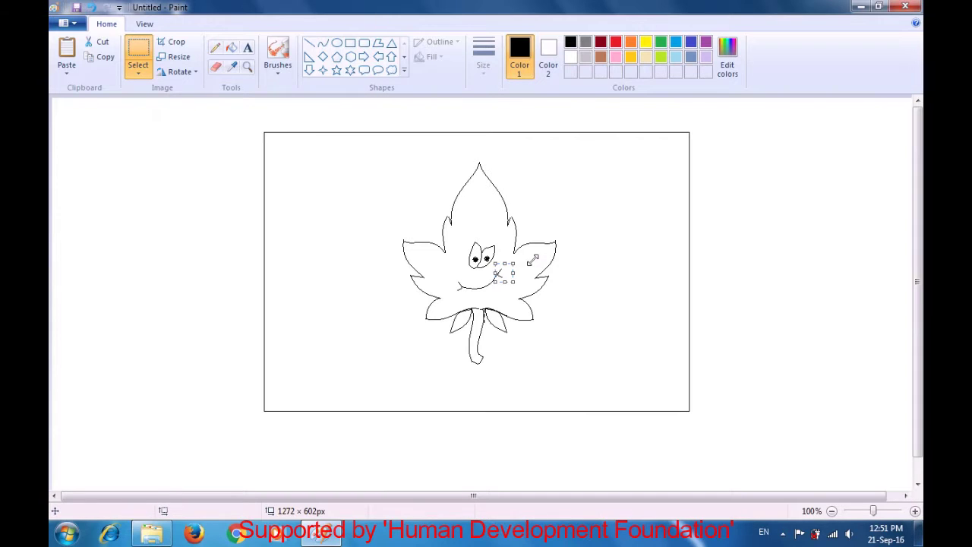
pyautogui.moveTo(498, 273); pyautogui.dragTo(497, 273)
pyautogui.click(551, 259)
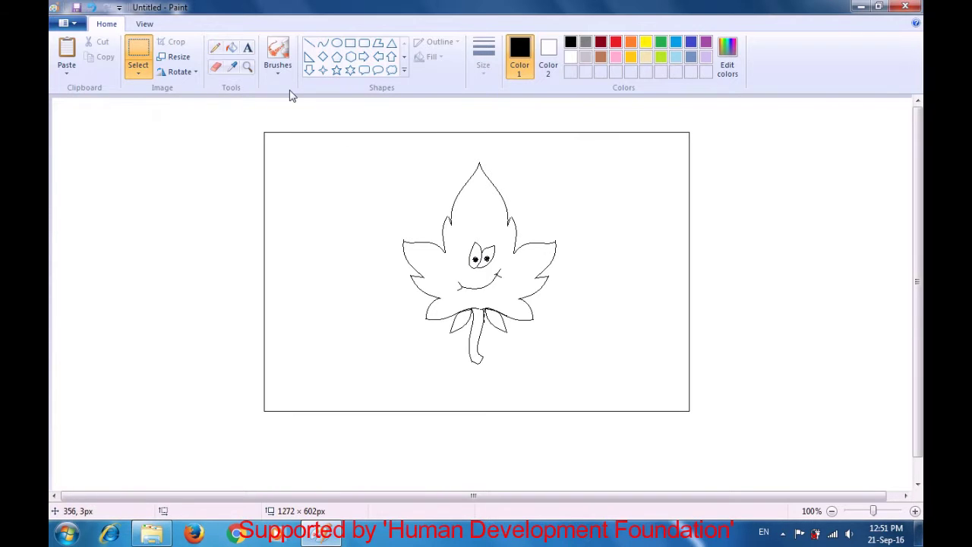
# Spray a brown strip of ground across the rectangle's lower part with the Airbrush at its thickest size, covering the stem's base.
pyautogui.click(276, 71)
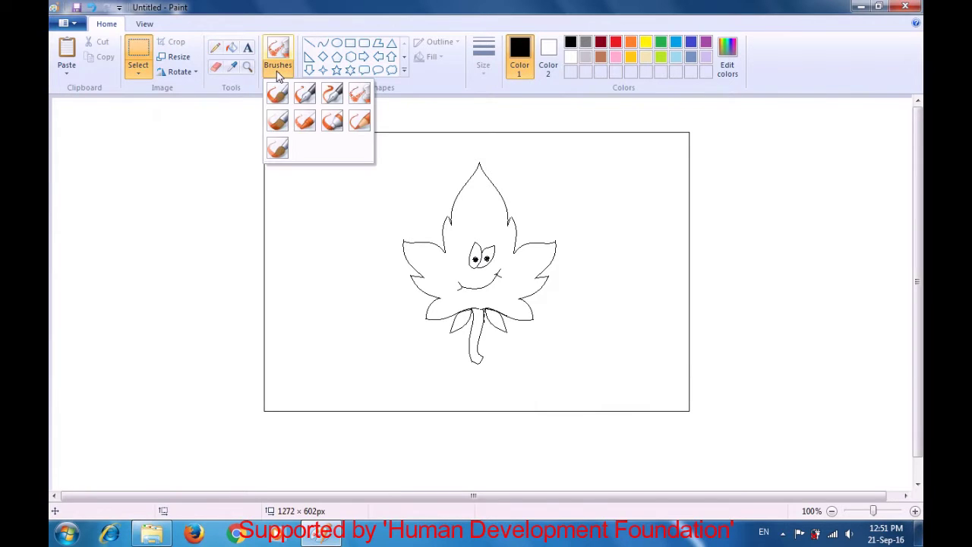
pyautogui.click(354, 99)
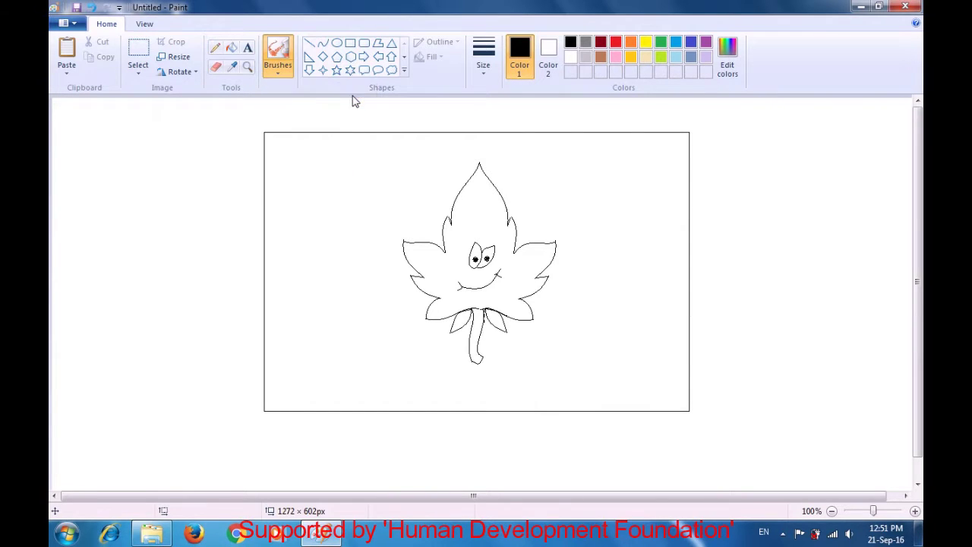
pyautogui.click(601, 59)
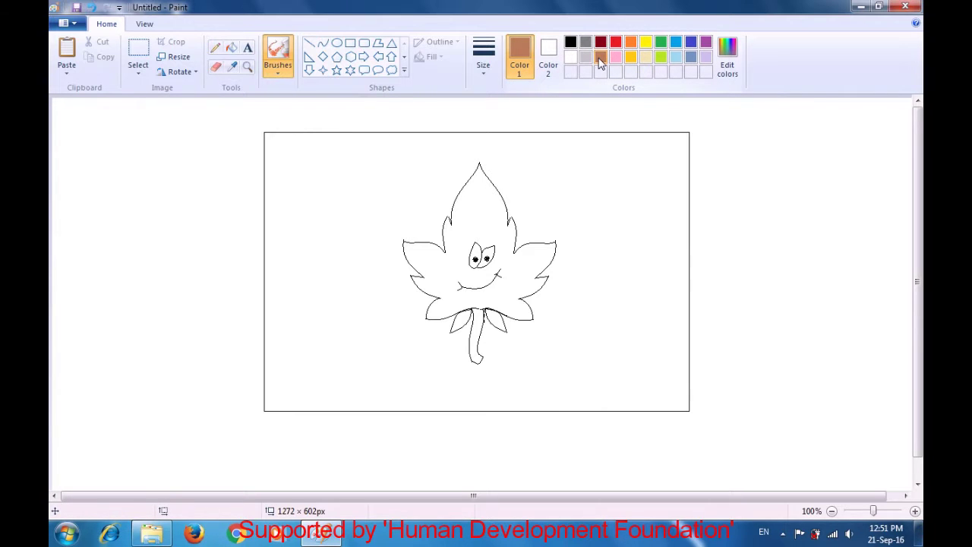
pyautogui.click(484, 61)
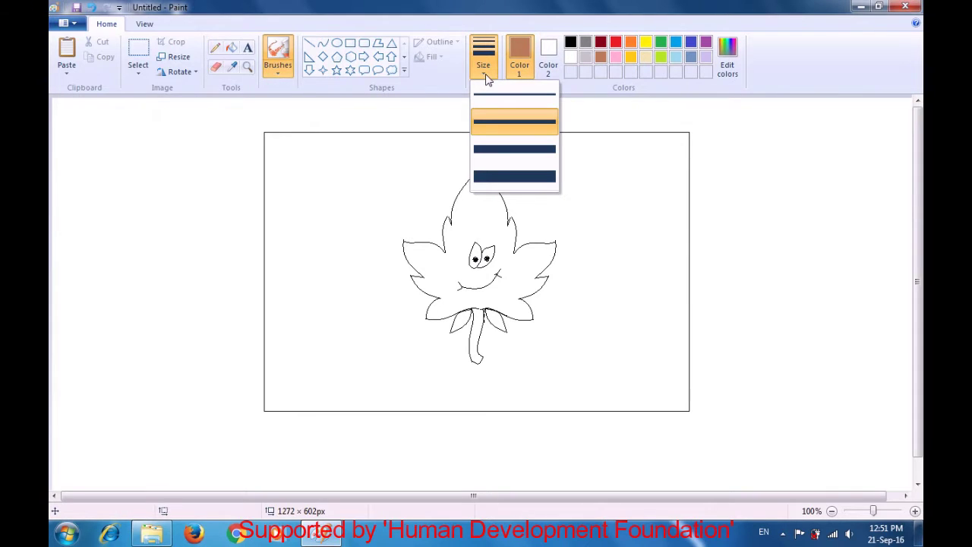
pyautogui.click(509, 179)
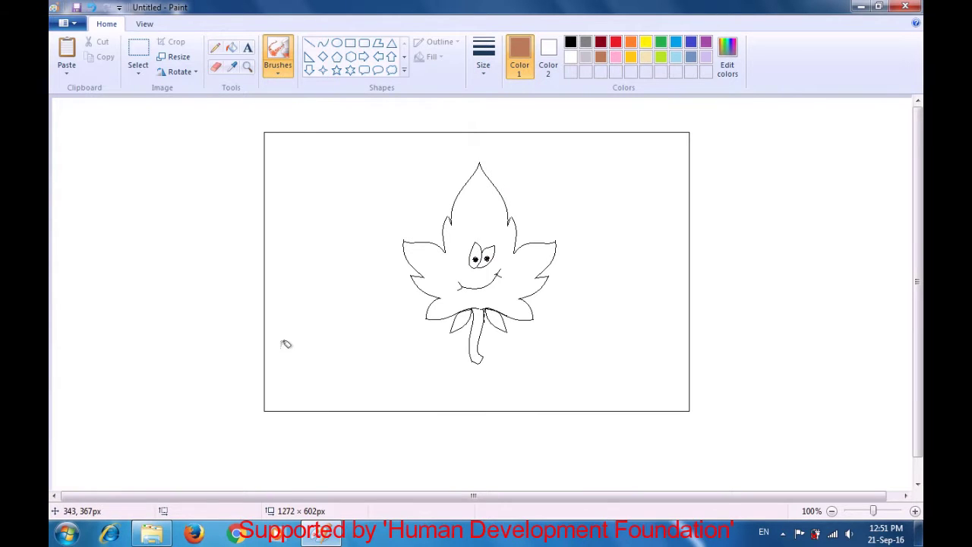
pyautogui.moveTo(271, 343)
pyautogui.mouseDown()
pyautogui.moveTo(276, 399)
pyautogui.moveTo(686, 397)
pyautogui.moveTo(692, 367)
pyautogui.moveTo(692, 348)
pyautogui.moveTo(310, 356)
pyautogui.moveTo(278, 344)
pyautogui.moveTo(283, 389)
pyautogui.moveTo(302, 364)
pyautogui.moveTo(338, 374)
pyautogui.moveTo(294, 384)
pyautogui.moveTo(314, 391)
pyautogui.moveTo(659, 389)
pyautogui.mouseUp()
pyautogui.moveTo(682, 363)
pyautogui.mouseDown()
pyautogui.moveTo(310, 377)
pyautogui.moveTo(671, 371)
pyautogui.moveTo(673, 385)
pyautogui.moveTo(616, 367)
pyautogui.moveTo(613, 387)
pyautogui.moveTo(590, 369)
pyautogui.moveTo(379, 364)
pyautogui.moveTo(386, 358)
pyautogui.moveTo(339, 359)
pyautogui.moveTo(401, 362)
pyautogui.moveTo(309, 349)
pyautogui.moveTo(457, 358)
pyautogui.moveTo(586, 346)
pyautogui.moveTo(708, 355)
pyautogui.moveTo(683, 353)
pyautogui.moveTo(684, 340)
pyautogui.moveTo(597, 366)
pyautogui.moveTo(658, 363)
pyautogui.moveTo(628, 384)
pyautogui.moveTo(564, 387)
pyautogui.moveTo(349, 372)
pyautogui.moveTo(366, 391)
pyautogui.moveTo(586, 367)
pyautogui.moveTo(558, 373)
pyautogui.moveTo(562, 389)
pyautogui.moveTo(619, 383)
pyautogui.moveTo(585, 357)
pyautogui.moveTo(579, 385)
pyautogui.moveTo(501, 396)
pyautogui.moveTo(578, 388)
pyautogui.moveTo(676, 397)
pyautogui.moveTo(312, 393)
pyautogui.moveTo(289, 369)
pyautogui.moveTo(296, 357)
pyautogui.moveTo(310, 384)
pyautogui.moveTo(334, 385)
pyautogui.moveTo(373, 365)
pyautogui.moveTo(487, 374)
pyautogui.moveTo(632, 362)
pyautogui.mouseUp()
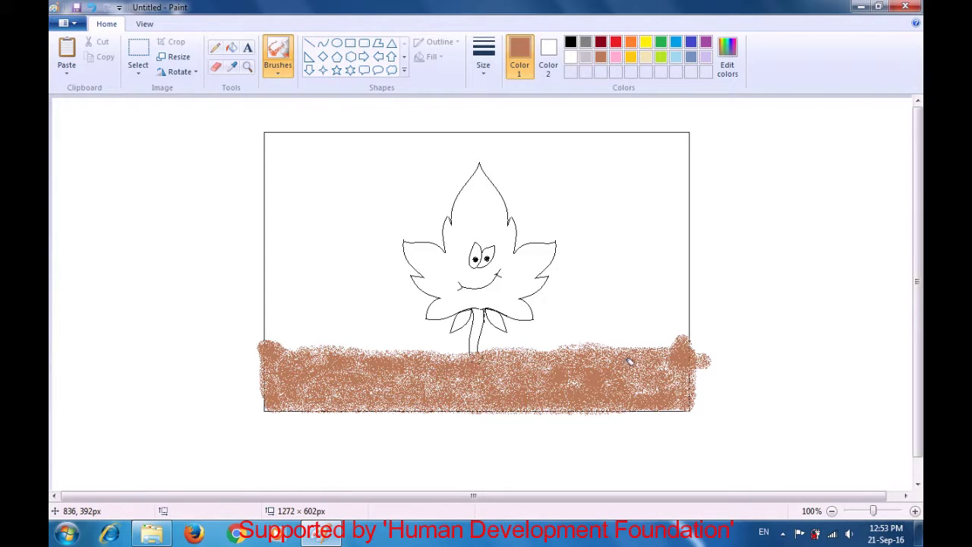
# Try to fill the leaf with green, and undo the fill.
pyautogui.click(235, 50)
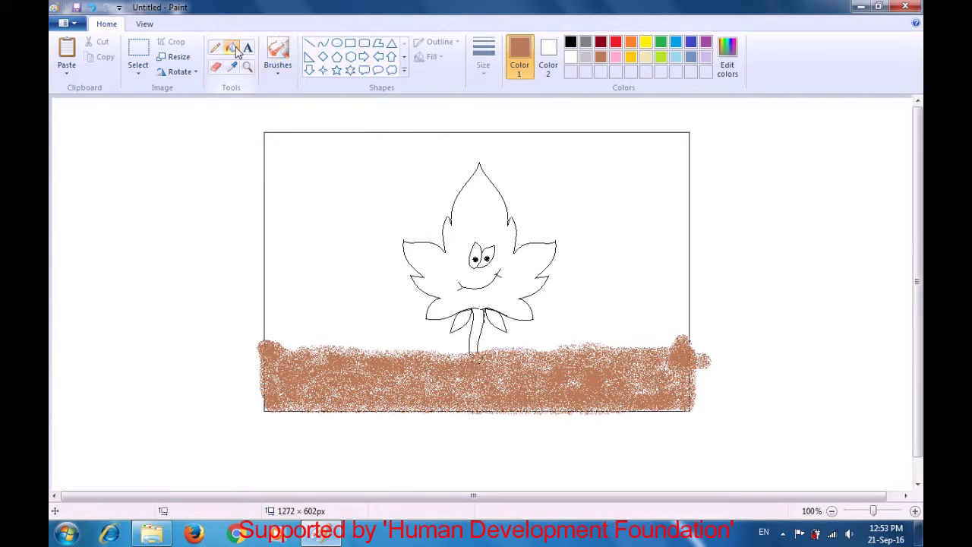
pyautogui.click(660, 44)
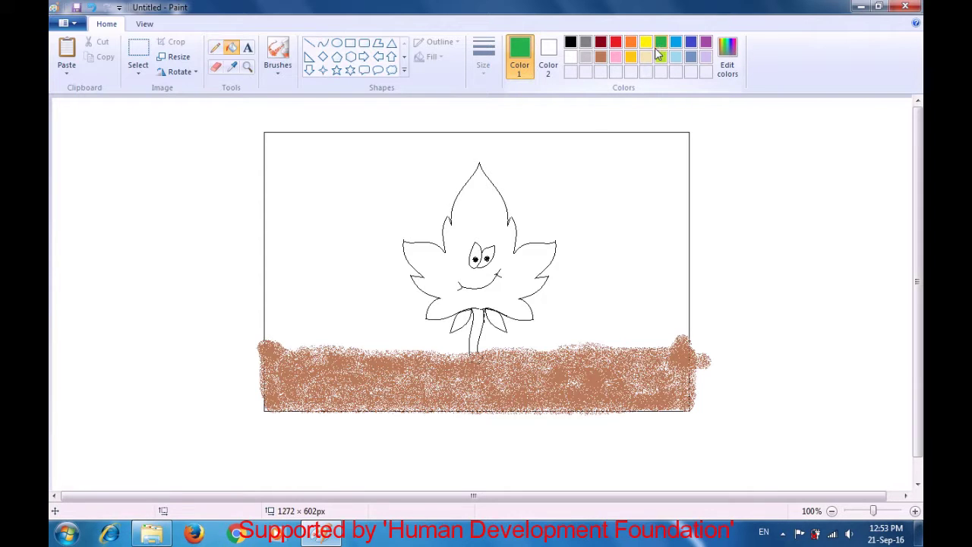
pyautogui.click(493, 215)
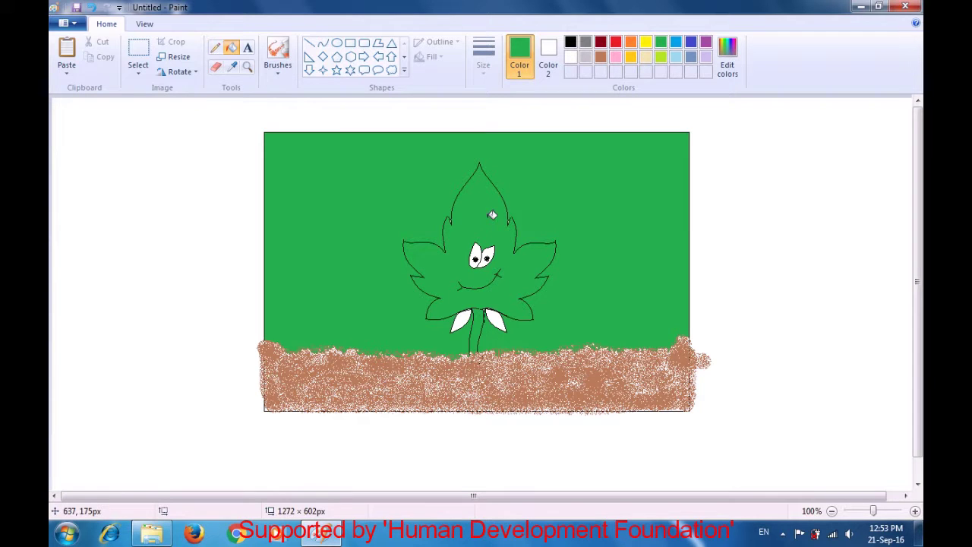
pyautogui.hotkey('ctrl', 'z')
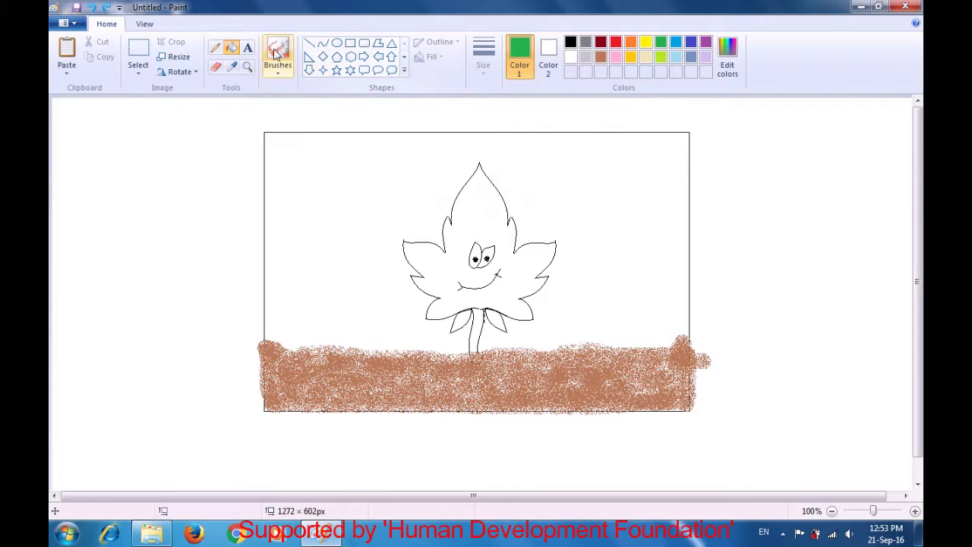
# Close the gap in the leaf's outline at the upper right notch with a black Pencil, and fill the leaf, stem and both leaflets green.
pyautogui.click(216, 48)
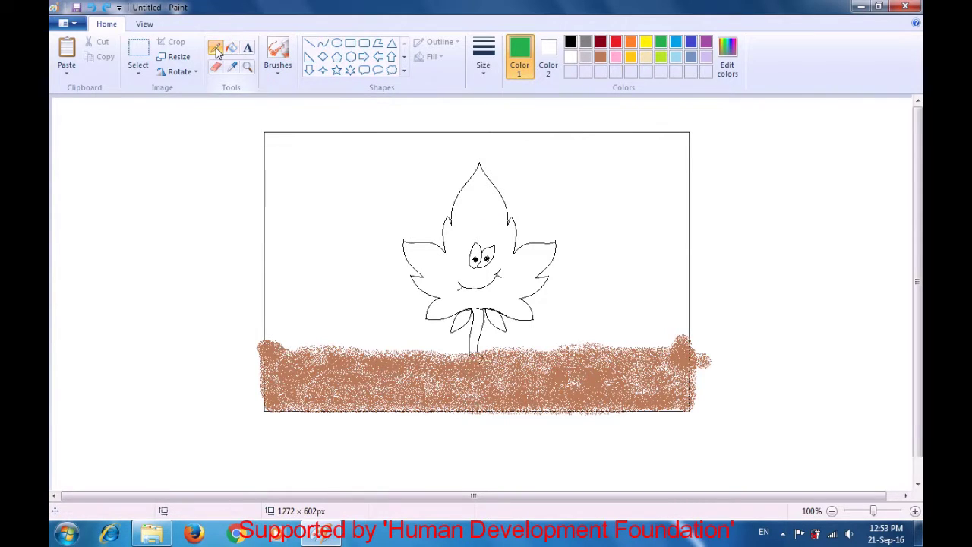
pyautogui.click(571, 44)
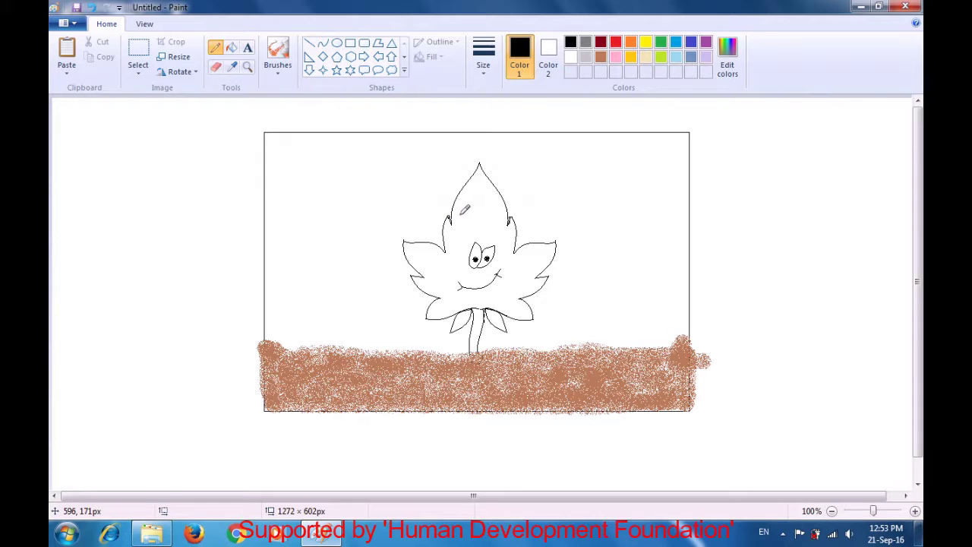
pyautogui.click(662, 43)
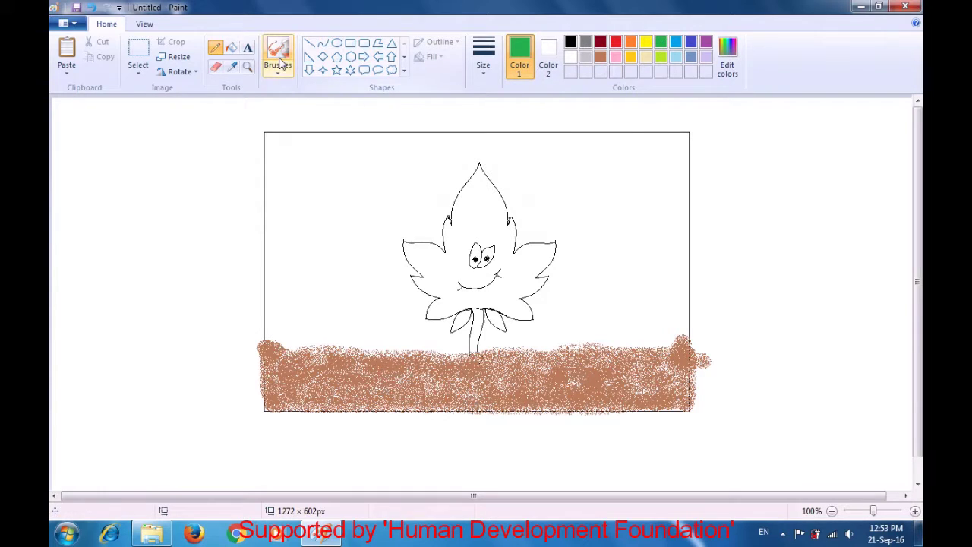
pyautogui.click(232, 47)
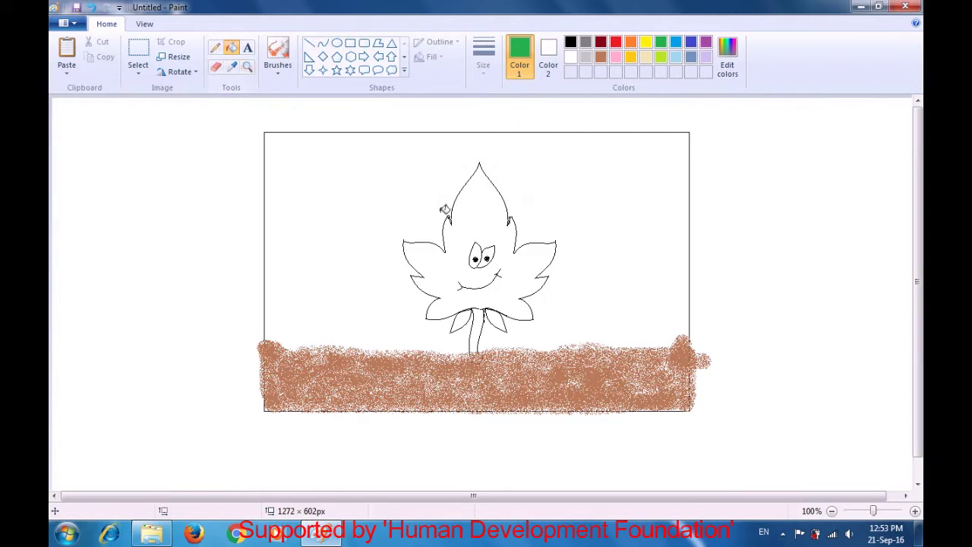
pyautogui.click(483, 218)
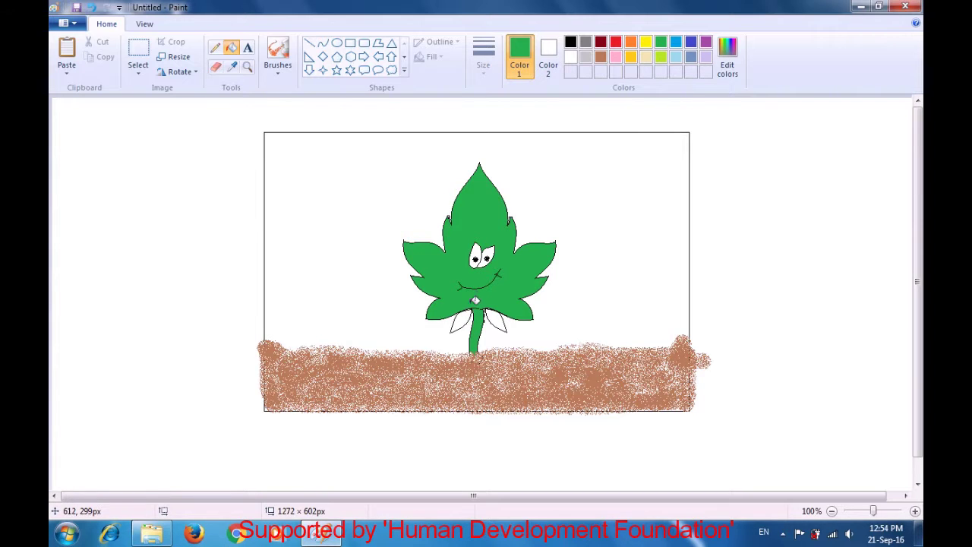
pyautogui.click(467, 319)
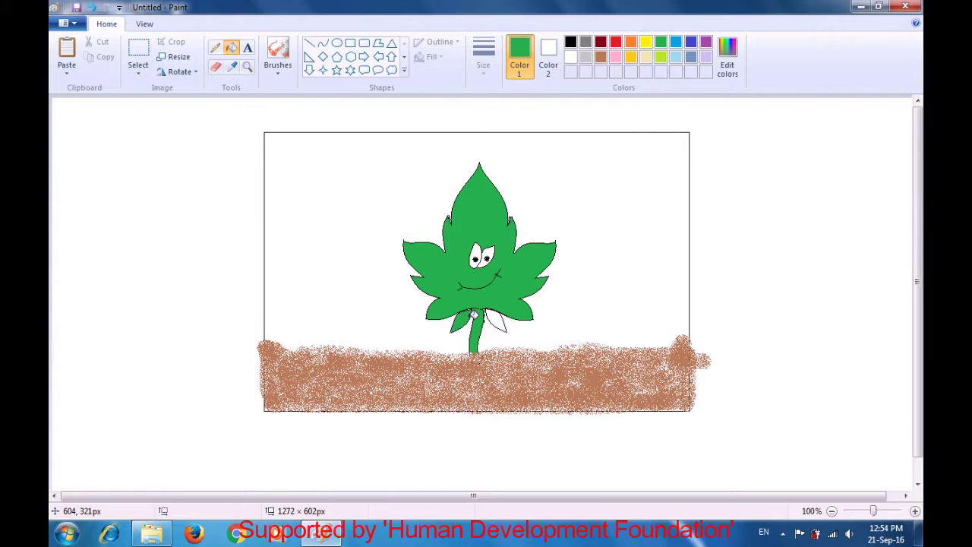
pyautogui.click(500, 318)
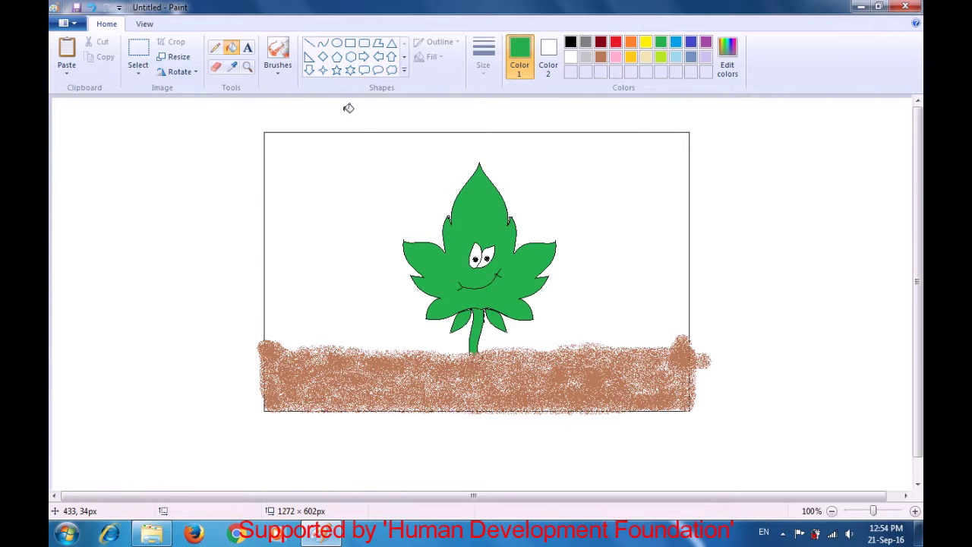
# Try to separate the stem from the leaf with a black Pencil and fill the stem brown, and undo the fill.
pyautogui.click(216, 49)
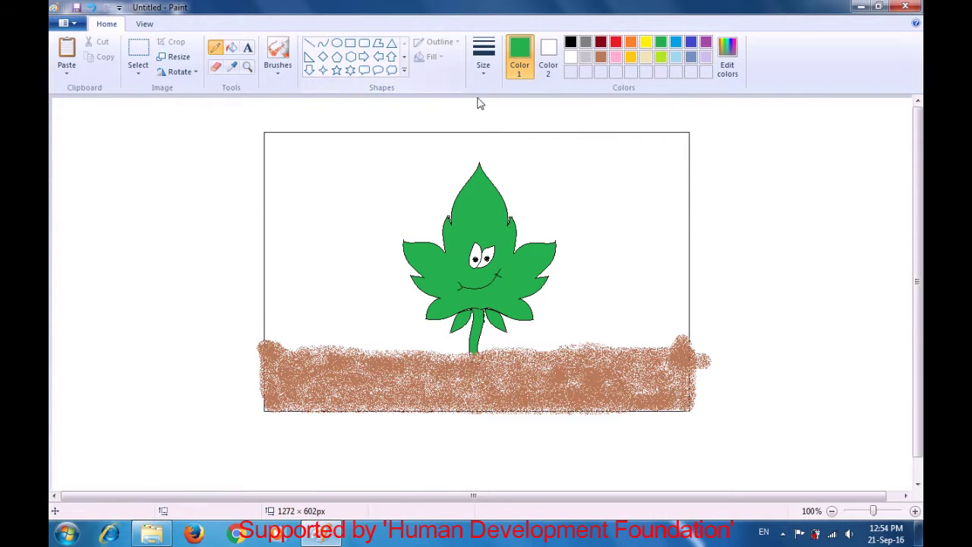
pyautogui.click(571, 43)
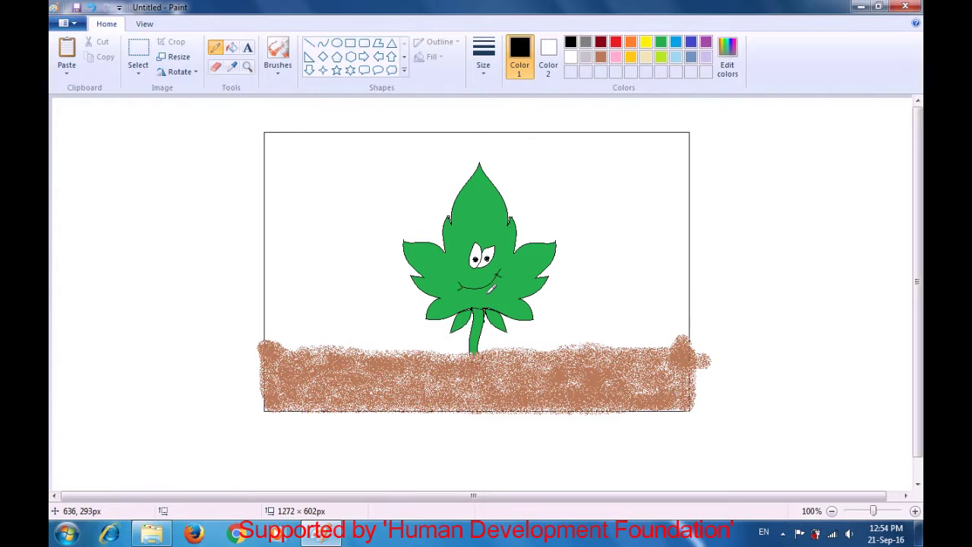
pyautogui.click(600, 58)
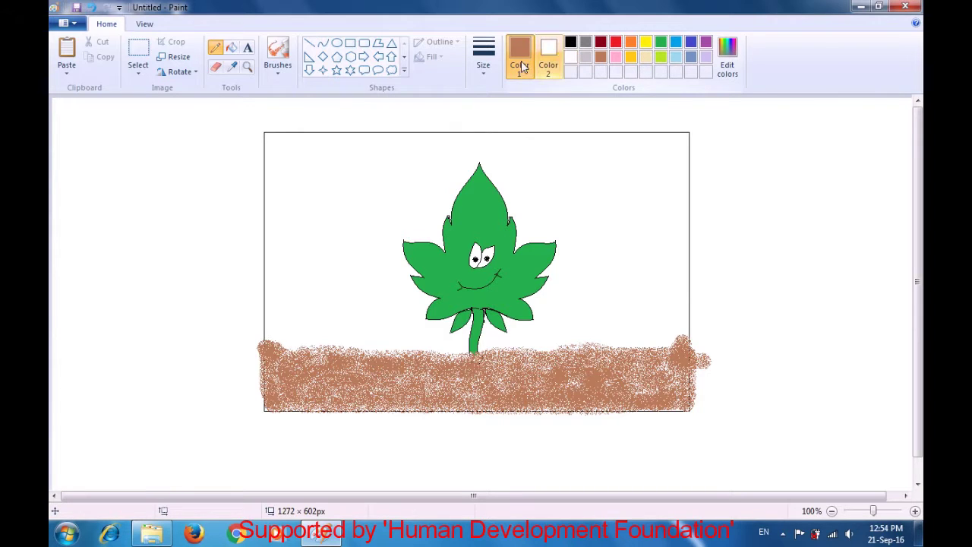
pyautogui.click(233, 49)
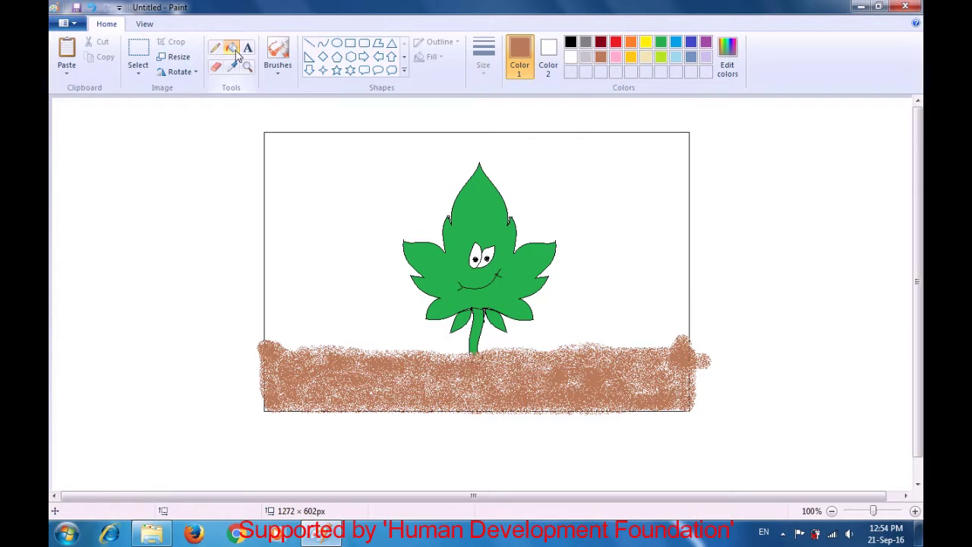
pyautogui.click(481, 327)
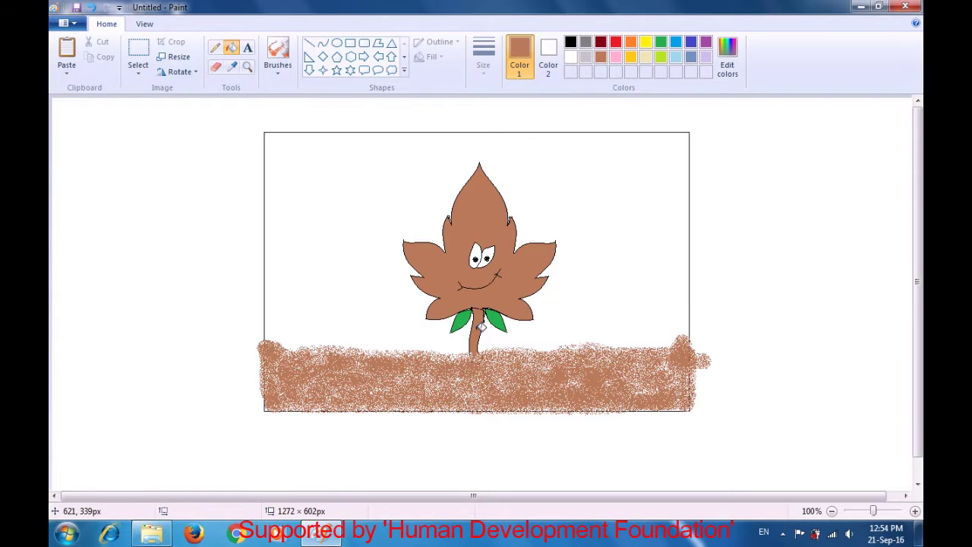
pyautogui.hotkey('ctrl', 'z')
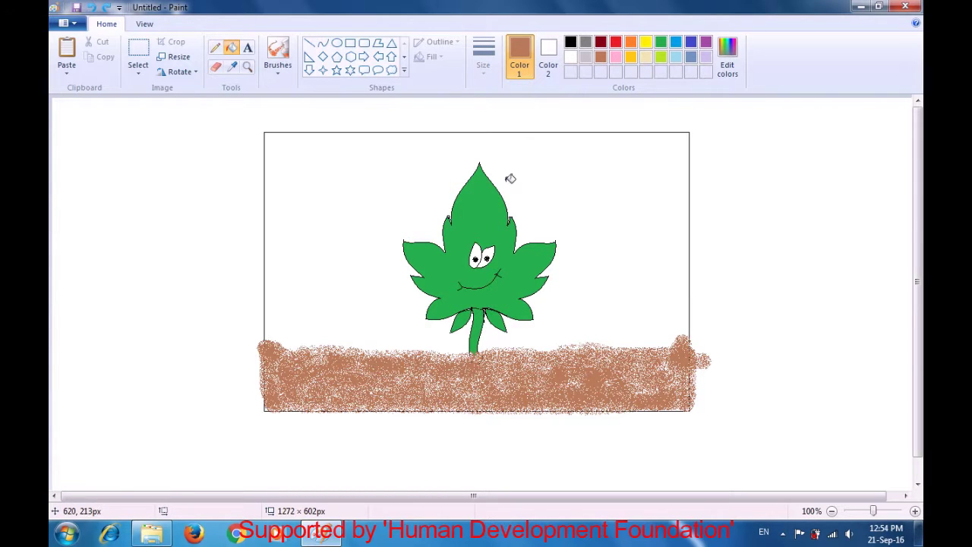
# Fill the whites of both eyes with yellow.
pyautogui.click(646, 43)
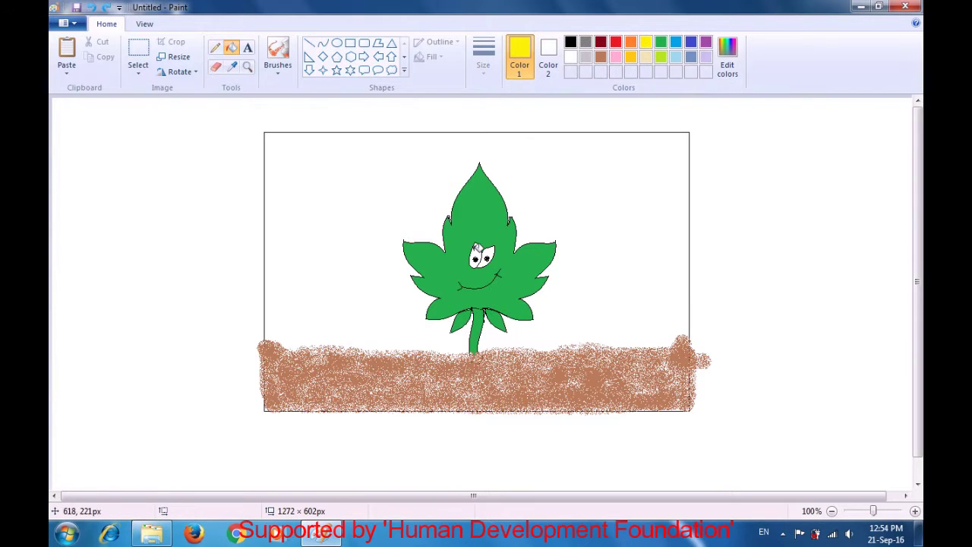
pyautogui.click(479, 252)
pyautogui.click(491, 254)
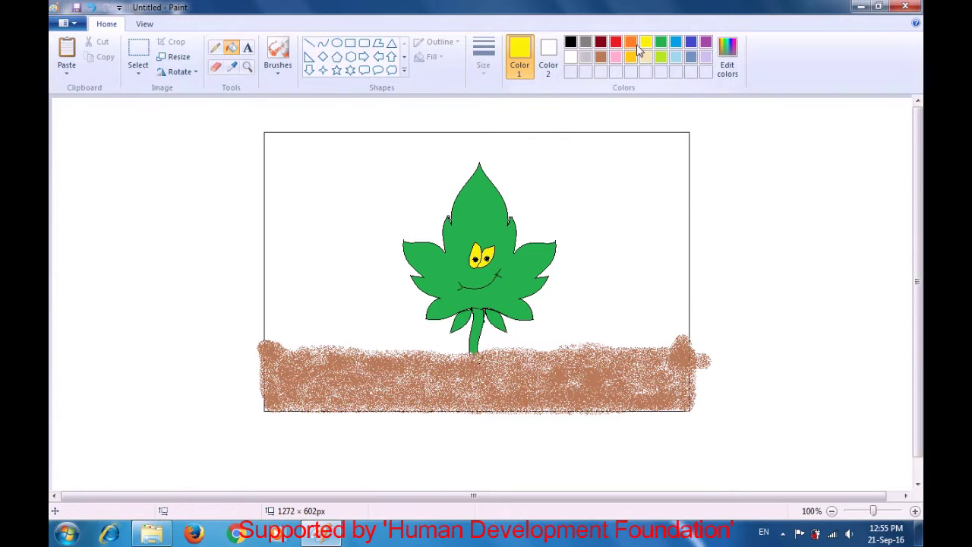
# Spray a small leafy plant at the left end of the brown ground with a green Airbrush in the second-thinnest size.
pyautogui.click(661, 44)
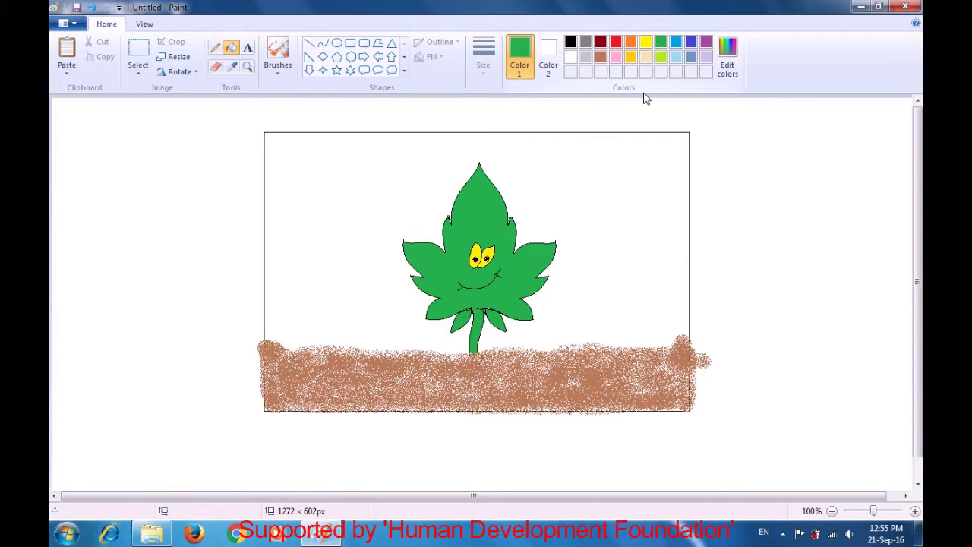
pyautogui.click(278, 76)
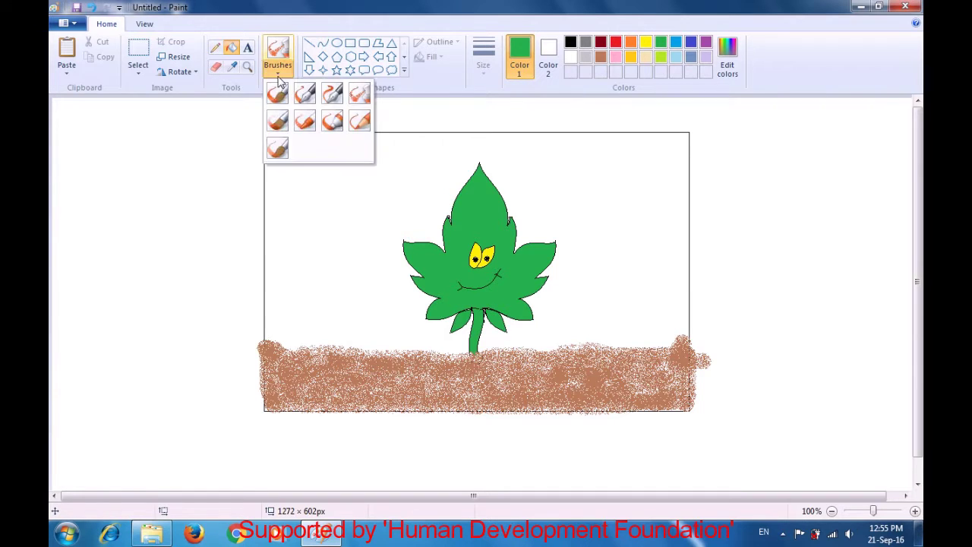
pyautogui.click(359, 93)
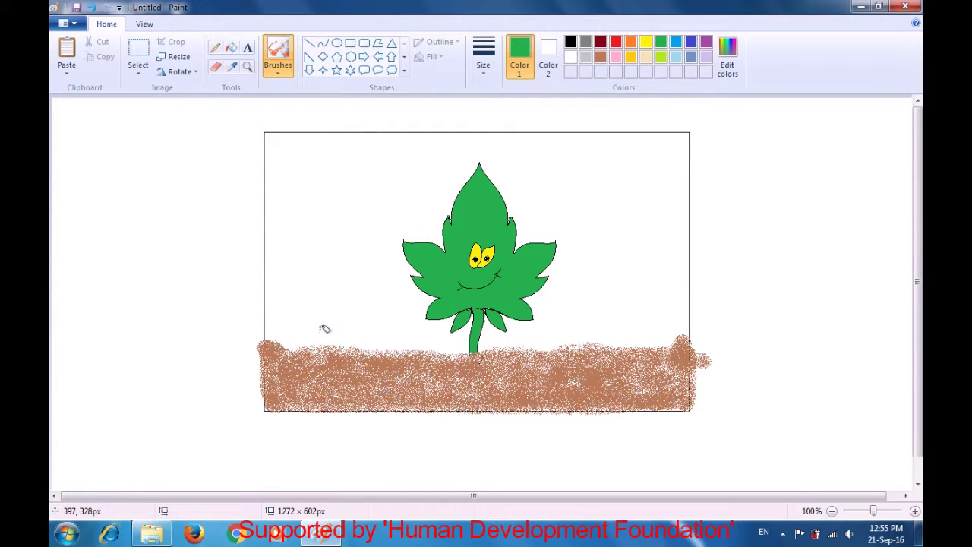
pyautogui.moveTo(330, 363); pyautogui.dragTo(338, 325)
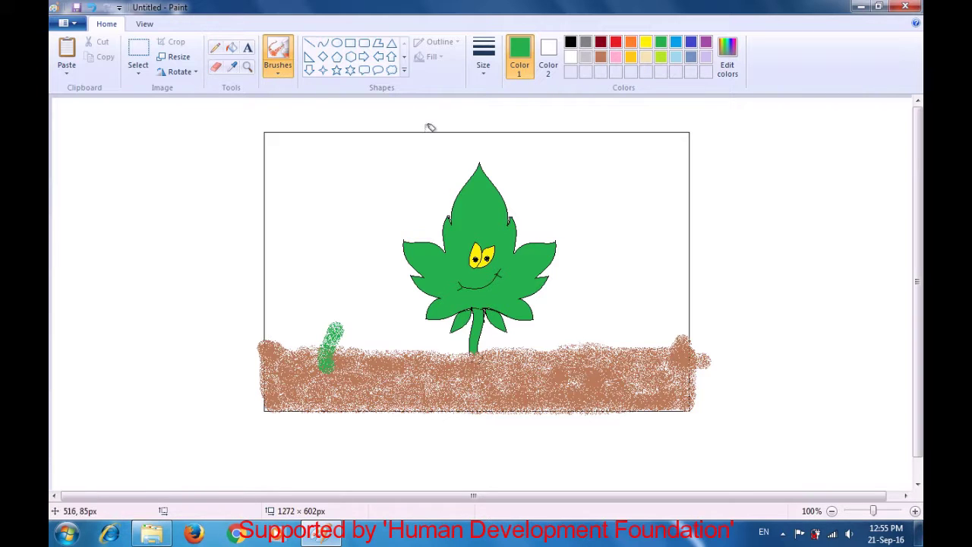
pyautogui.click(485, 80)
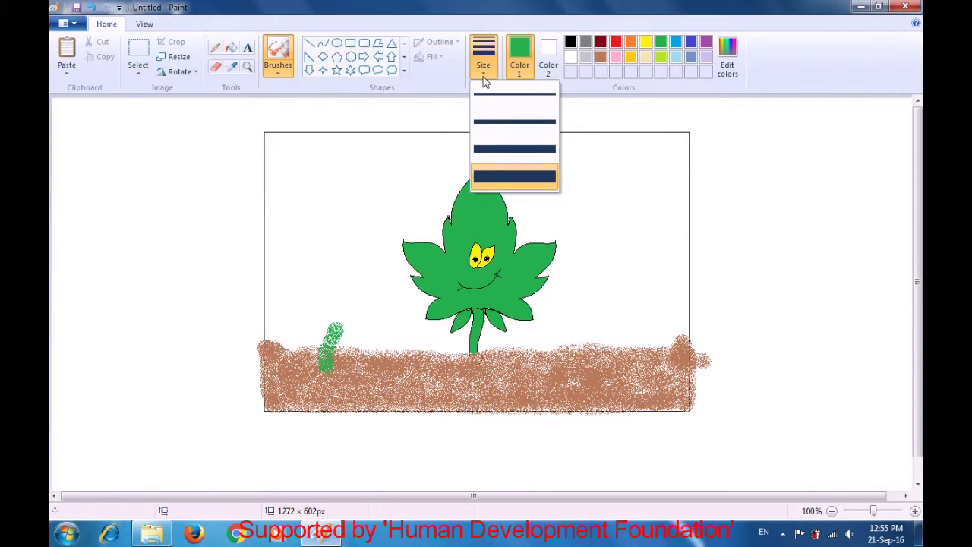
pyautogui.click(493, 128)
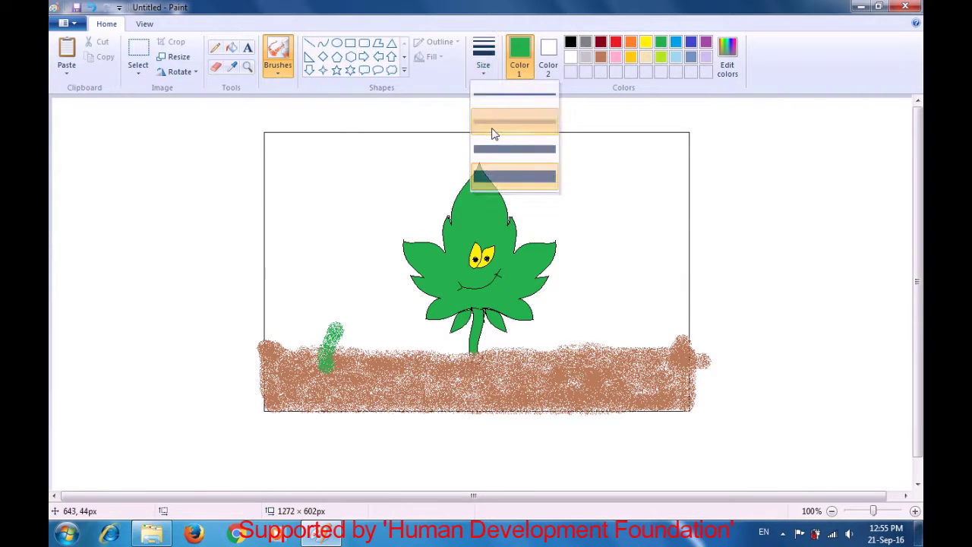
pyautogui.moveTo(327, 363)
pyautogui.mouseDown()
pyautogui.moveTo(319, 338)
pyautogui.moveTo(297, 328)
pyautogui.moveTo(307, 315)
pyautogui.moveTo(318, 320)
pyautogui.moveTo(316, 337)
pyautogui.moveTo(292, 333)
pyautogui.moveTo(305, 322)
pyautogui.moveTo(286, 342)
pyautogui.moveTo(306, 331)
pyautogui.moveTo(293, 334)
pyautogui.moveTo(302, 313)
pyautogui.moveTo(334, 319)
pyautogui.moveTo(341, 303)
pyautogui.moveTo(359, 319)
pyautogui.moveTo(356, 332)
pyautogui.moveTo(336, 335)
pyautogui.moveTo(354, 308)
pyautogui.mouseUp()
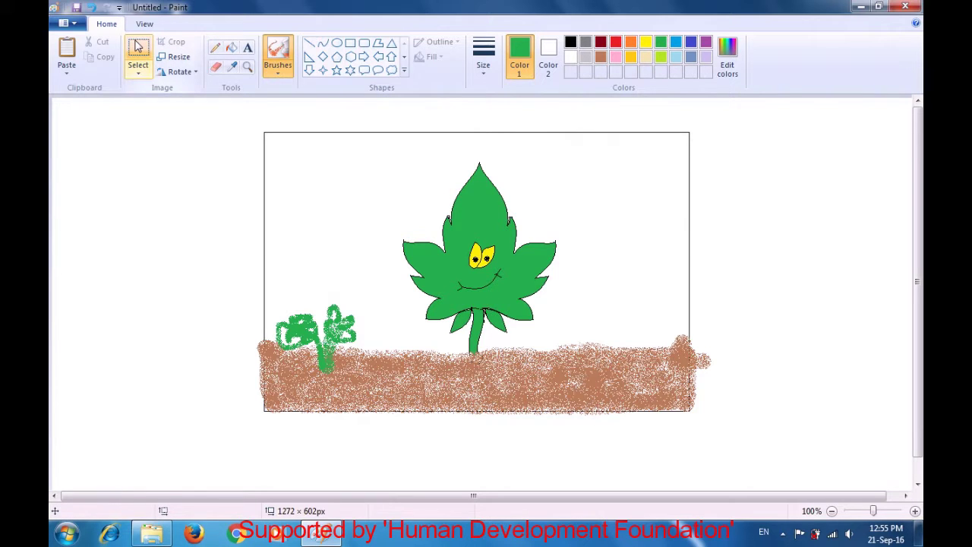
# Copy the sprayed plant and place a copy shrunk to about 93 × 57 px on the ground between it and the leaf's stem.
pyautogui.click(138, 47)
pyautogui.moveTo(271, 297); pyautogui.dragTo(368, 377)
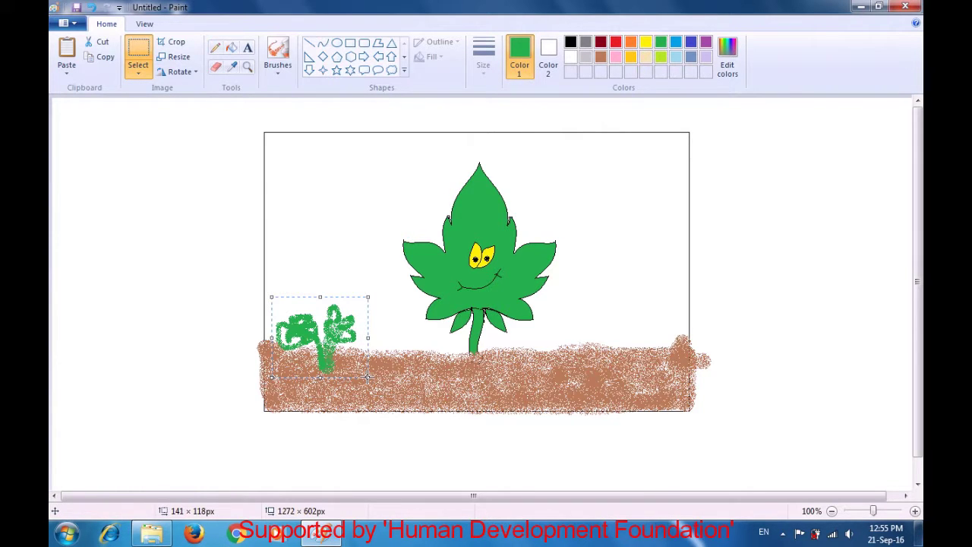
pyautogui.hotkey('ctrl', 'c')
pyautogui.hotkey('ctrl', 'v')
pyautogui.moveTo(116, 149); pyautogui.dragTo(409, 364)
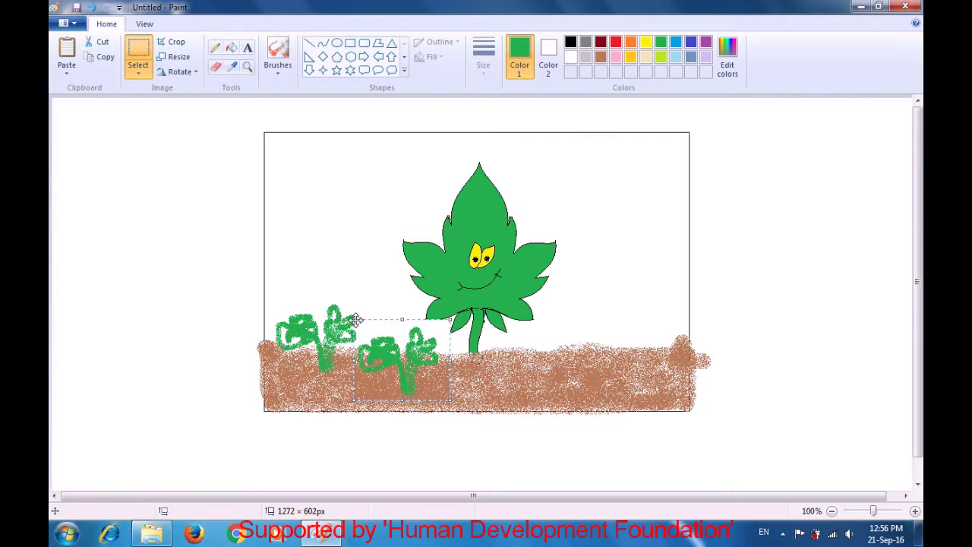
pyautogui.moveTo(355, 320); pyautogui.dragTo(401, 386)
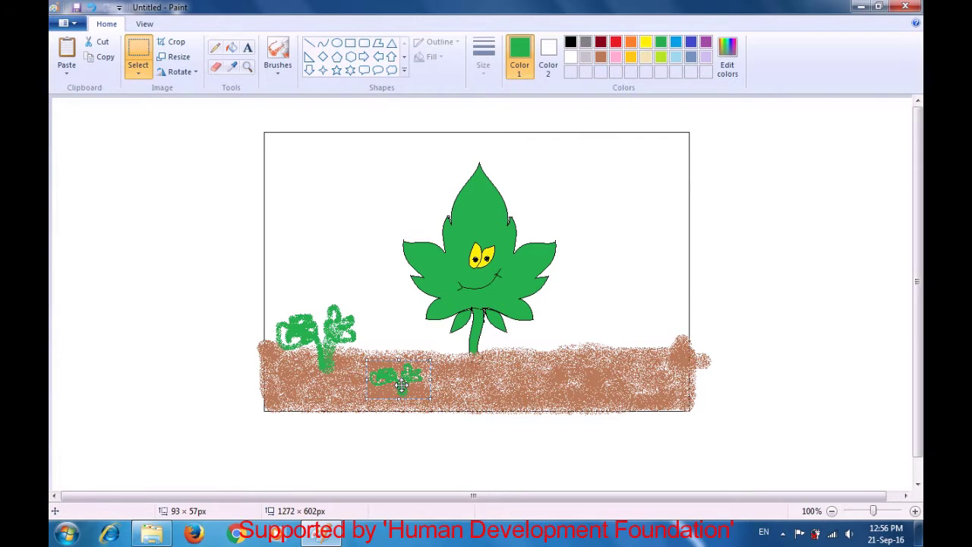
# Paste another plant copy, shrink it to about 60 × 45 px and place it in the ground's lower left corner.
pyautogui.hotkey('ctrl', 'v')
pyautogui.moveTo(119, 137); pyautogui.dragTo(290, 361)
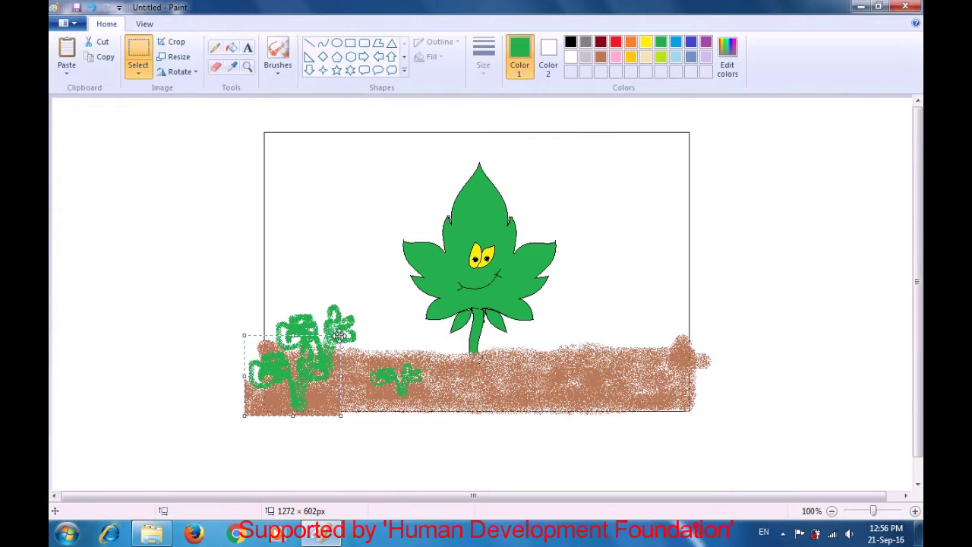
pyautogui.moveTo(310, 365); pyautogui.dragTo(300, 393)
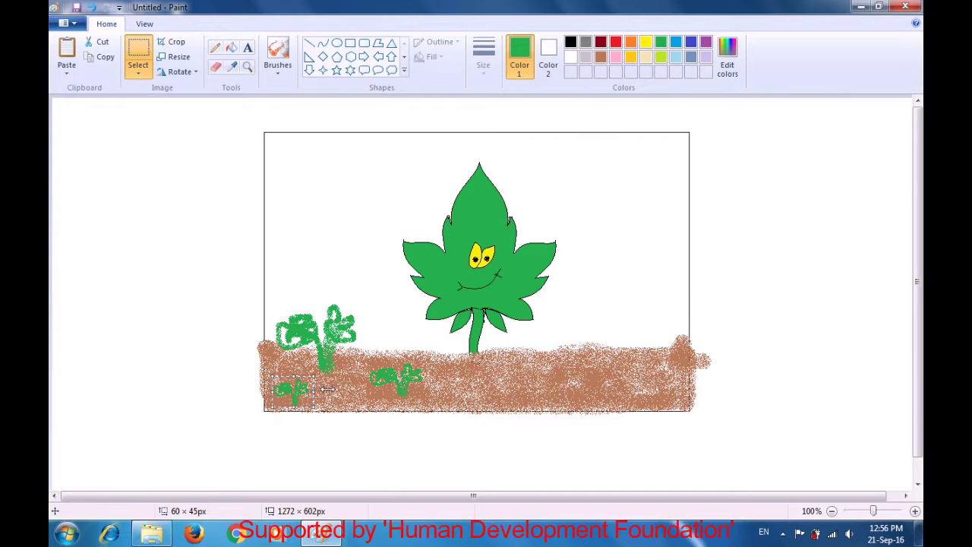
# Paste a plant copy shrunk to about 101 × 61 px at the ground's upper edge, just right of the leaf's stem.
pyautogui.hotkey('ctrl', 'v')
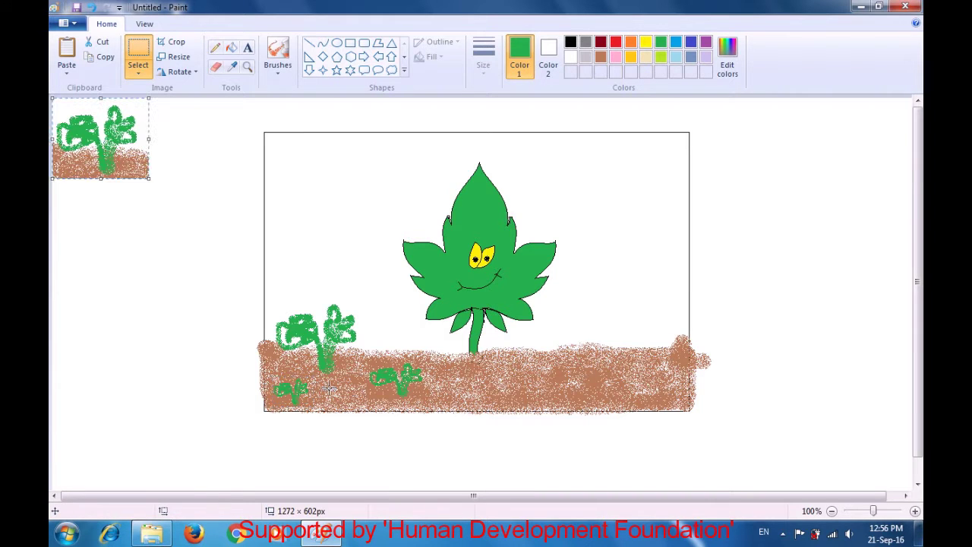
pyautogui.moveTo(148, 151); pyautogui.dragTo(595, 351)
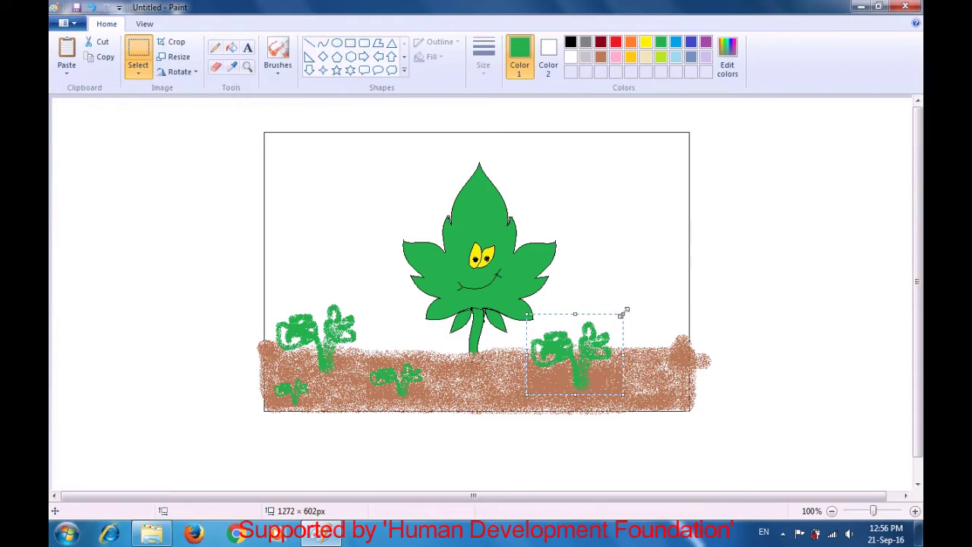
pyautogui.moveTo(623, 312); pyautogui.dragTo(603, 348)
pyautogui.moveTo(554, 372); pyautogui.dragTo(521, 353)
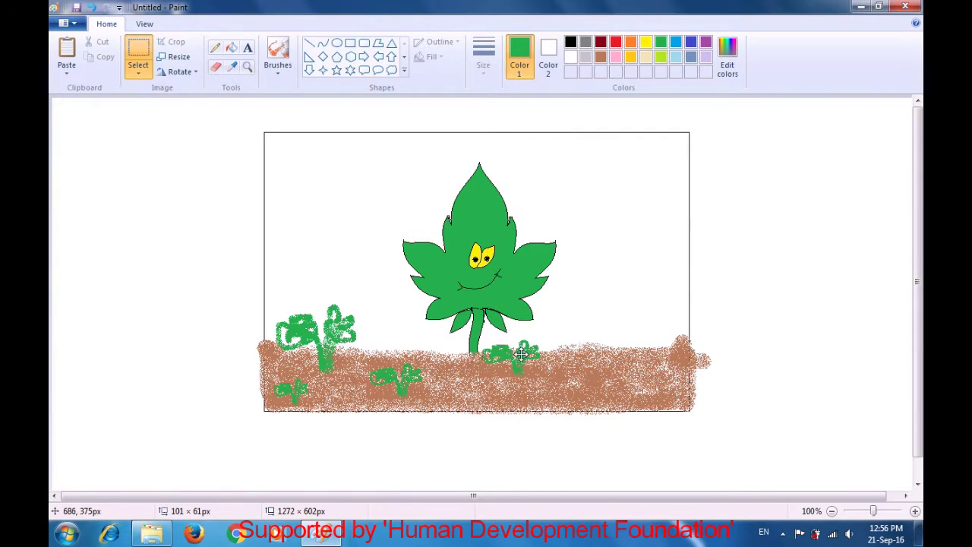
# Paste a plant copy, shrink it to about 60 × 51 px and place it in the ground's lower right corner.
pyautogui.hotkey('ctrl', 'v')
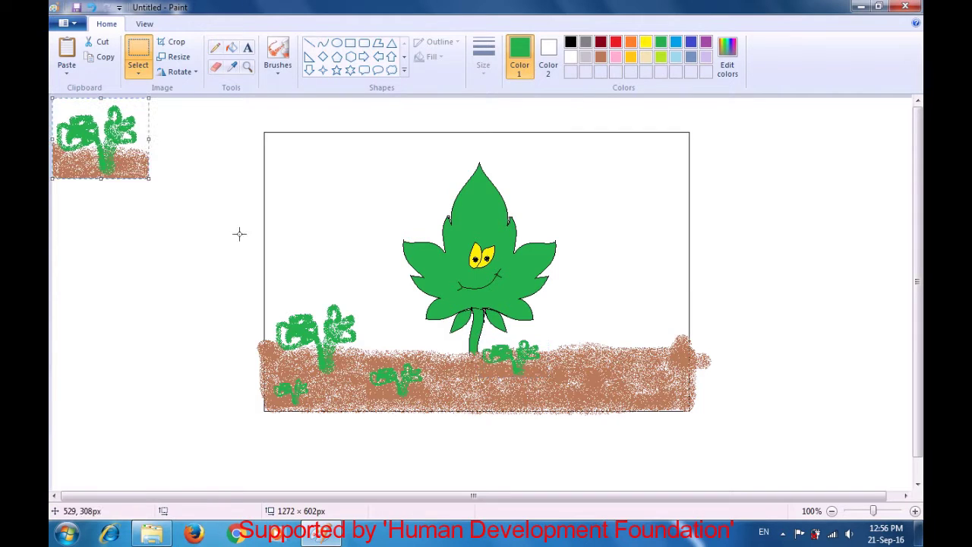
pyautogui.moveTo(98, 144); pyautogui.dragTo(616, 361)
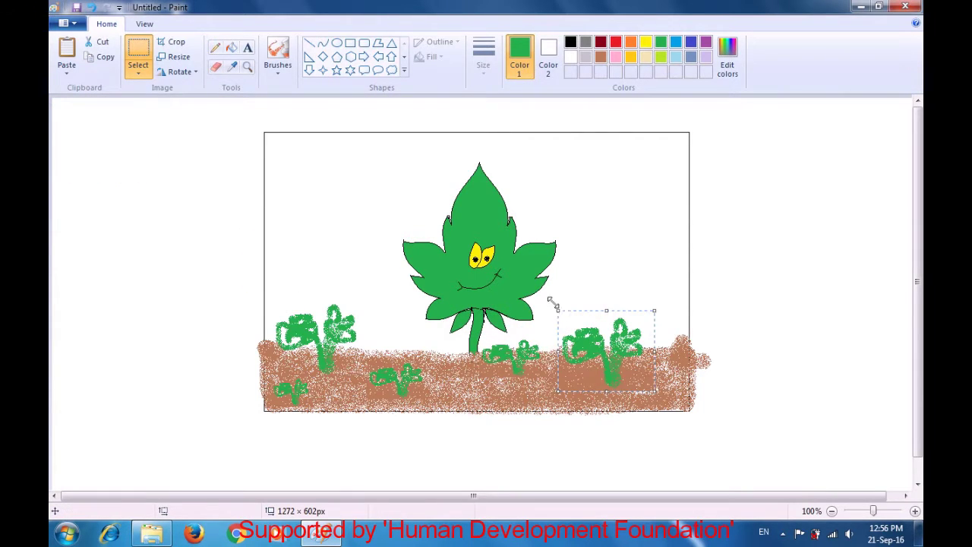
pyautogui.moveTo(559, 311); pyautogui.dragTo(668, 396)
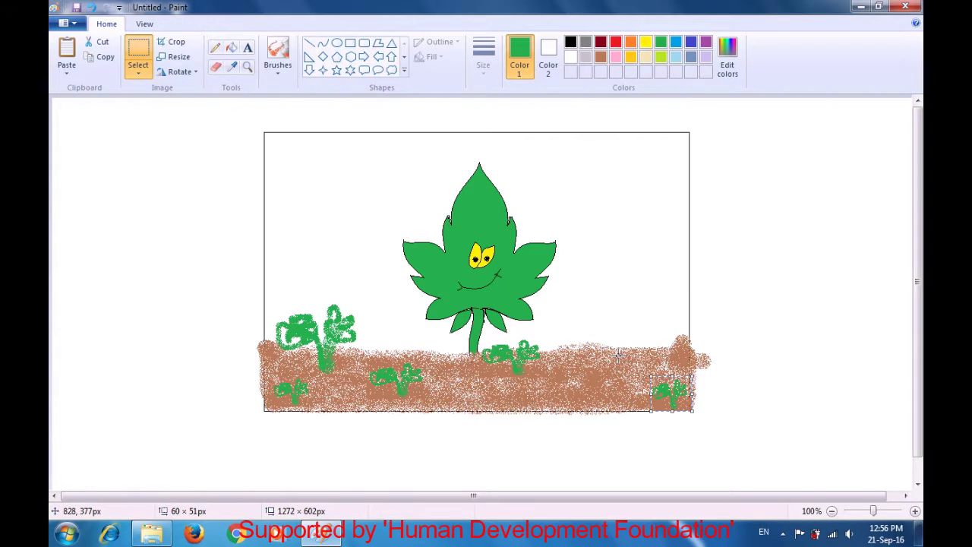
# Paste a plant copy shrunk to about 72 × 53 px on the ground between the two plants right of the stem.
pyautogui.hotkey('ctrl', 'v')
pyautogui.moveTo(113, 158); pyautogui.dragTo(580, 381)
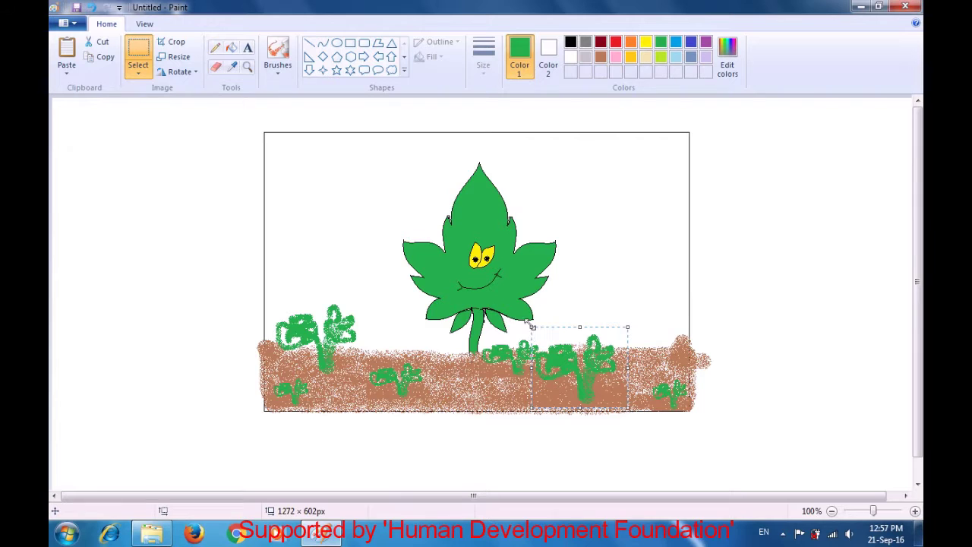
pyautogui.moveTo(532, 327); pyautogui.dragTo(575, 371)
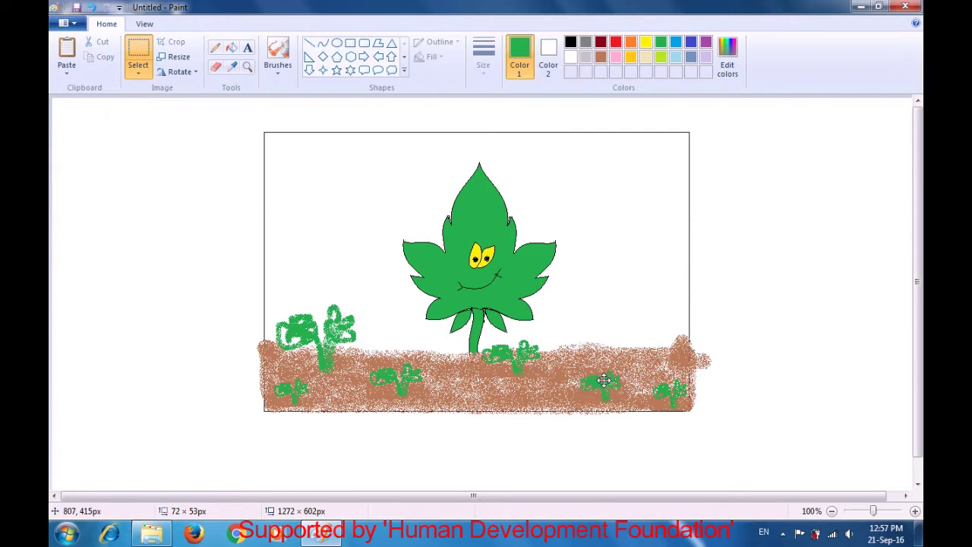
pyautogui.click(541, 377)
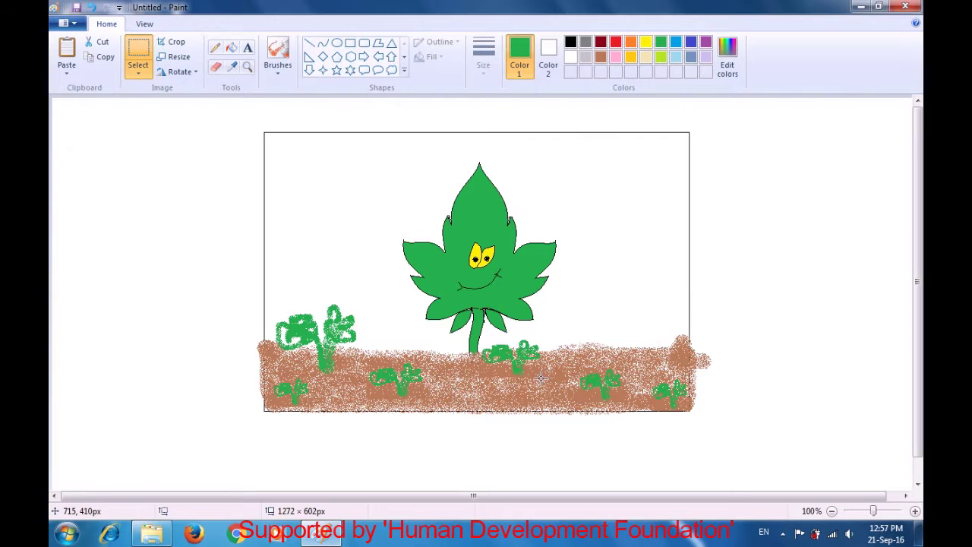
# Paste one more plant copy, shrink it and place it on the ground below the leaf's stem.
pyautogui.hotkey('ctrl', 'v')
pyautogui.moveTo(103, 147); pyautogui.dragTo(483, 374)
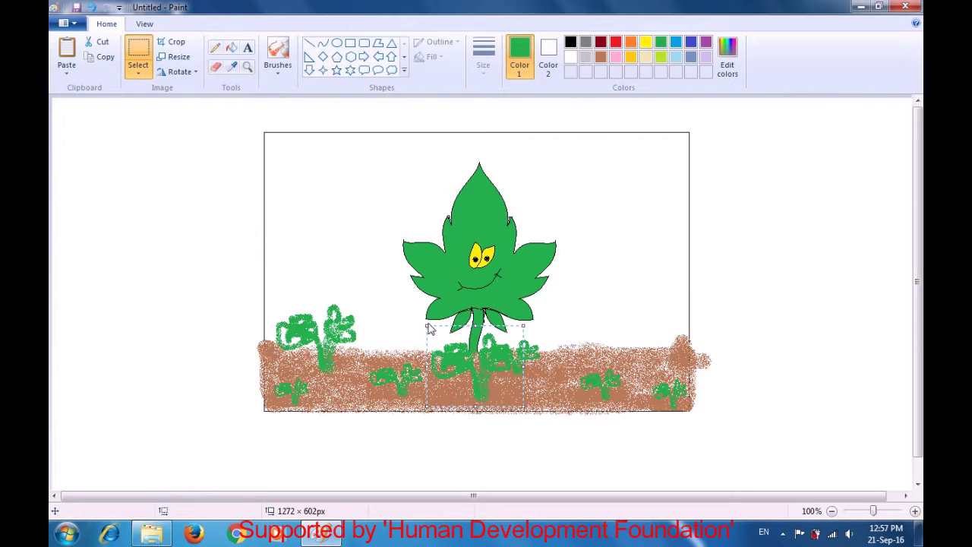
pyautogui.moveTo(424, 323); pyautogui.dragTo(474, 389)
pyautogui.click(603, 320)
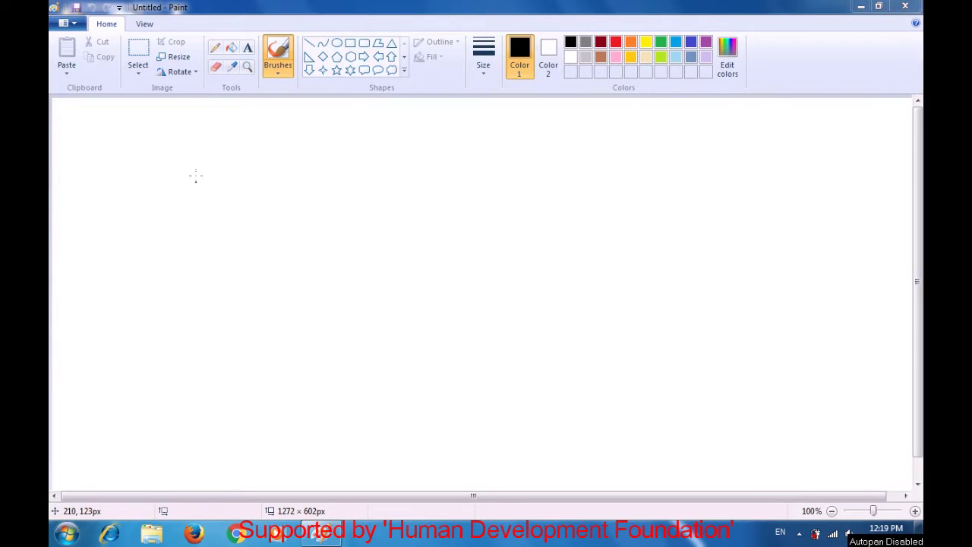
# Fill the whole blank canvas with indigo.
pyautogui.click(233, 51)
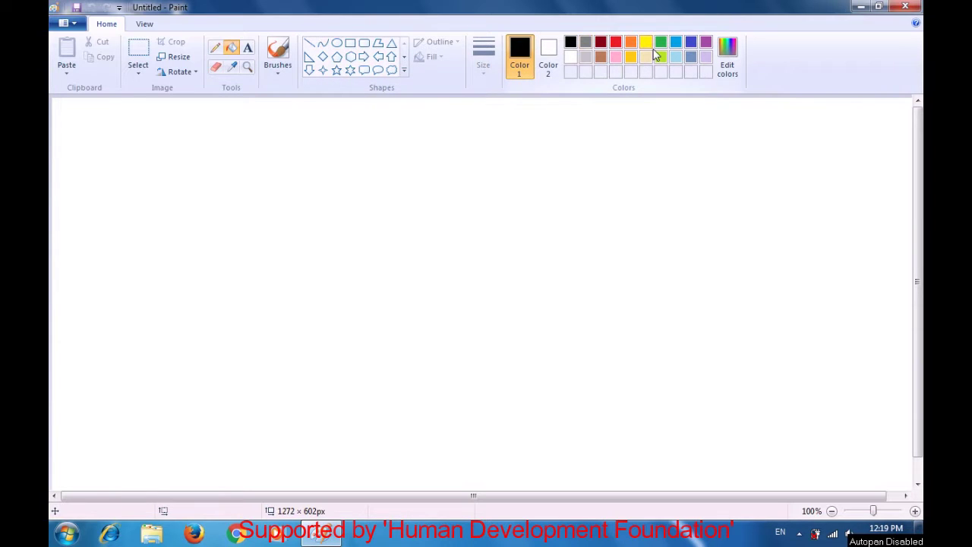
pyautogui.click(691, 44)
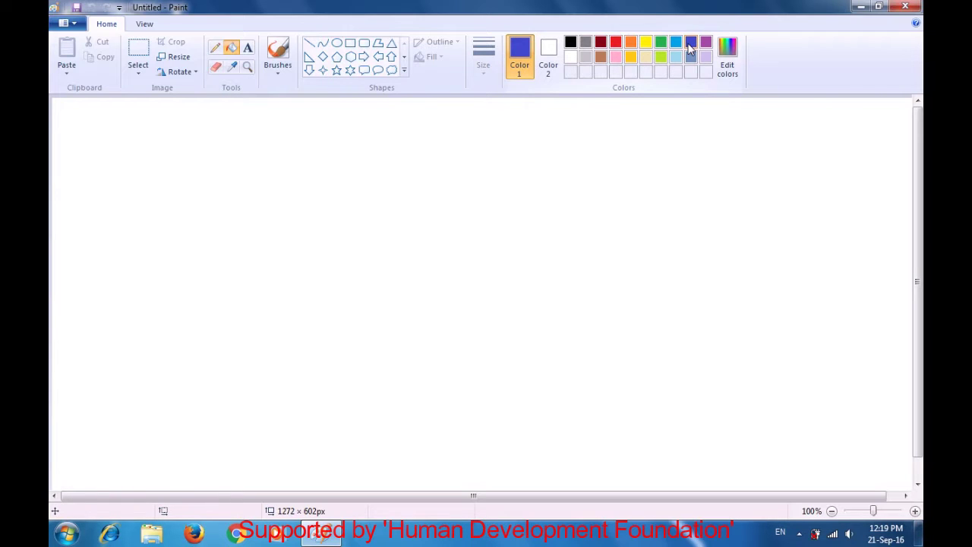
pyautogui.click(475, 257)
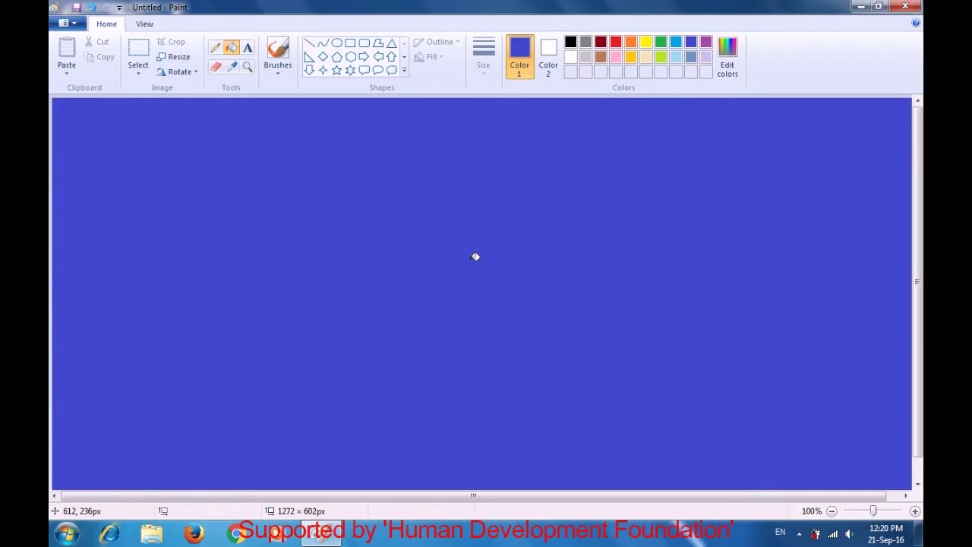
# Draw a white oval outline about 130 × 101 px near the middle of the indigo canvas.
pyautogui.click(338, 45)
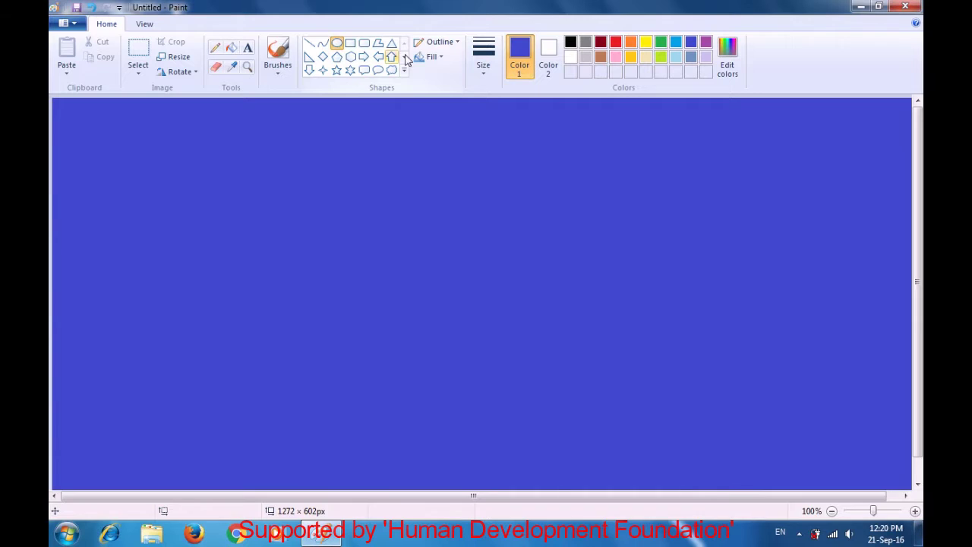
pyautogui.click(571, 59)
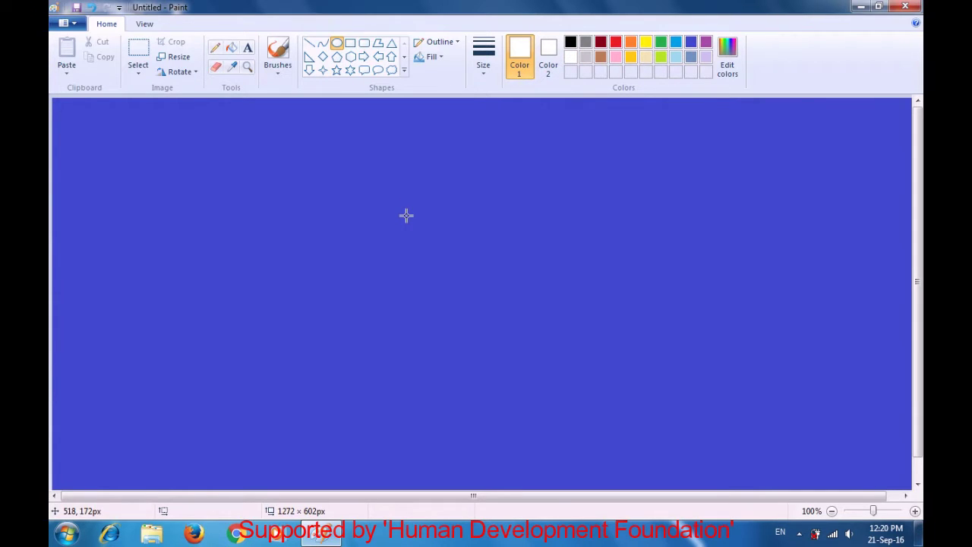
pyautogui.moveTo(406, 216); pyautogui.dragTo(495, 284)
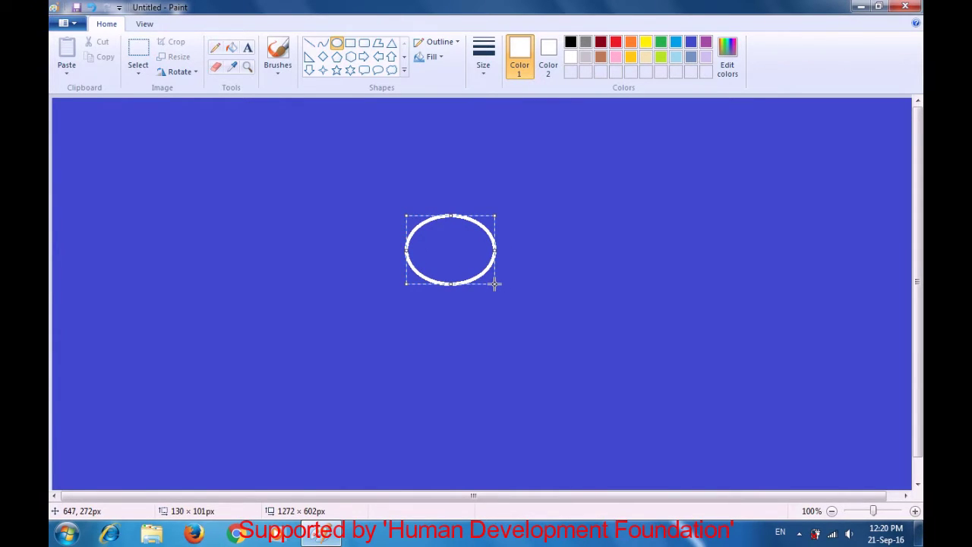
pyautogui.click(541, 269)
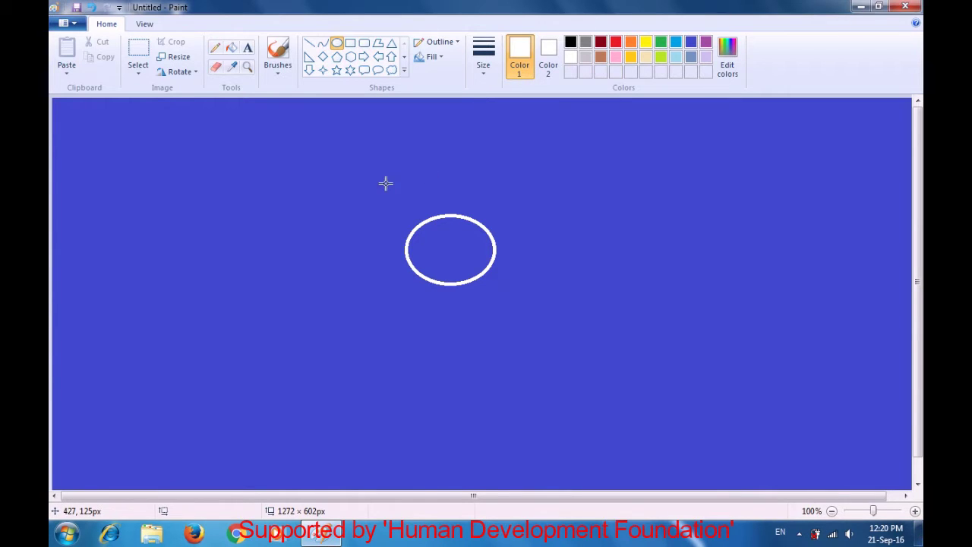
# Set the background colour to indigo and delete the oval's upper half with a rectangular selection about 195 × 80 px.
pyautogui.click(548, 55)
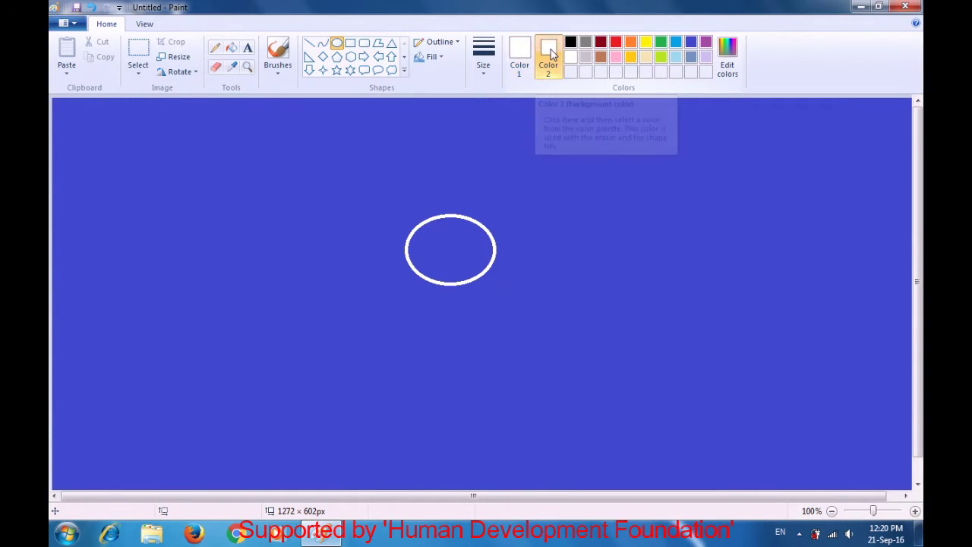
pyautogui.click(693, 42)
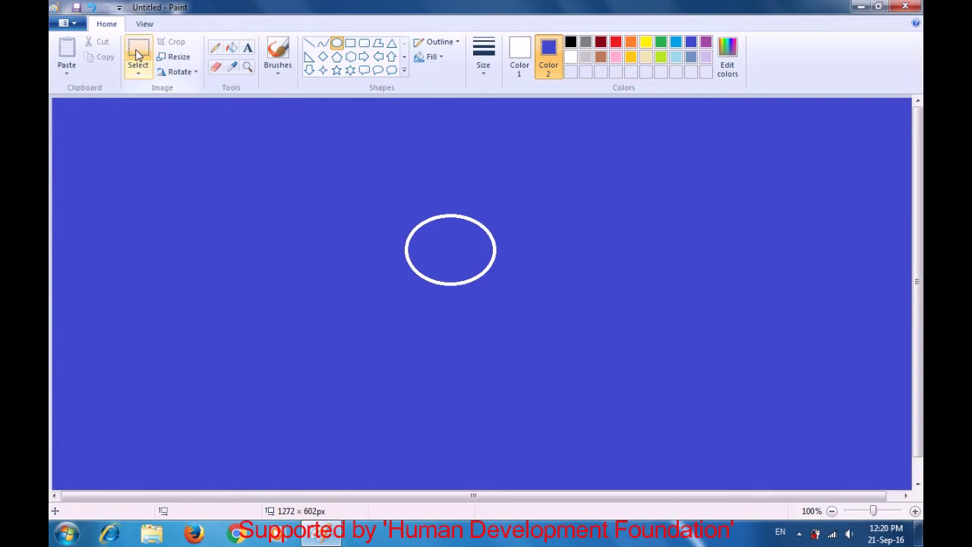
pyautogui.click(137, 52)
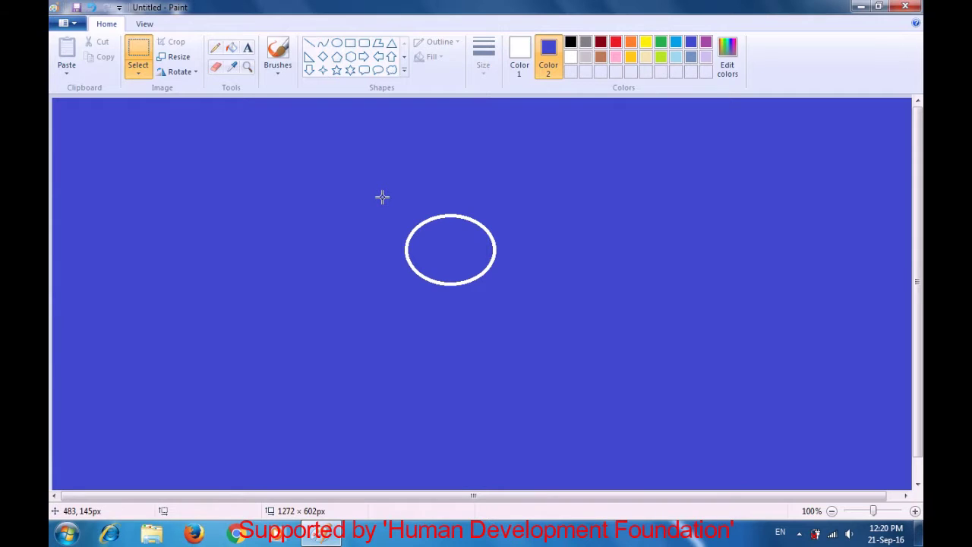
pyautogui.moveTo(395, 218); pyautogui.dragTo(515, 251)
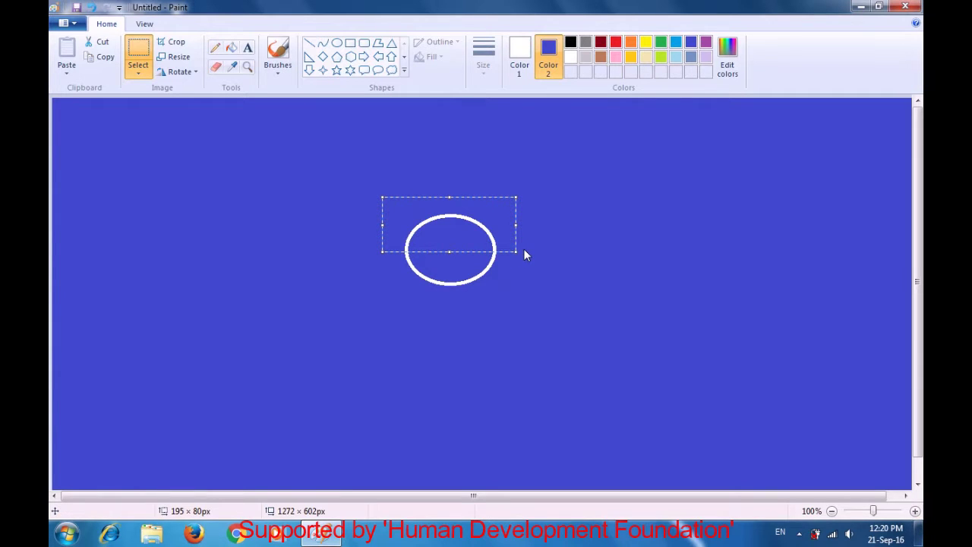
pyautogui.press('Delete')
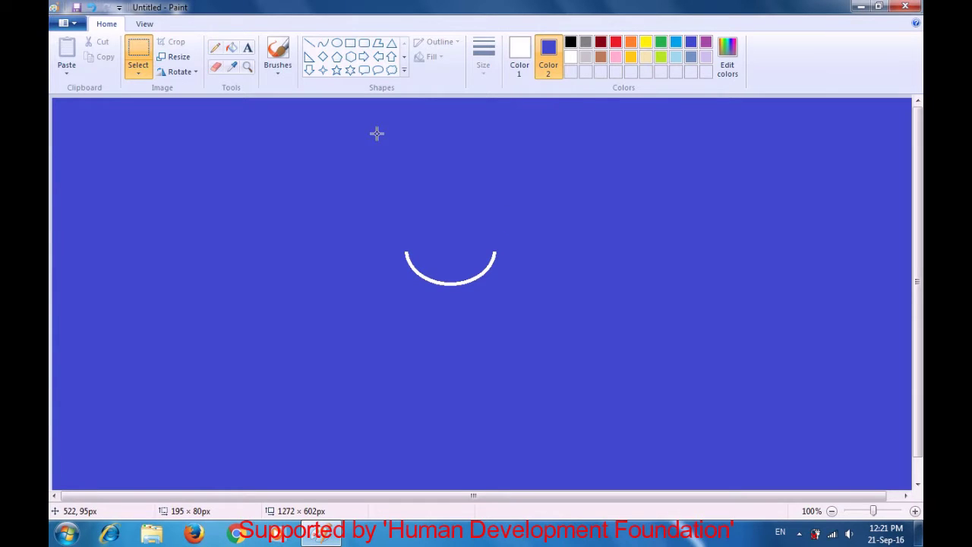
# Draw a white curve about 63 × 57 px bulging outward from the arc's left end up to the head's top.
pyautogui.click(323, 46)
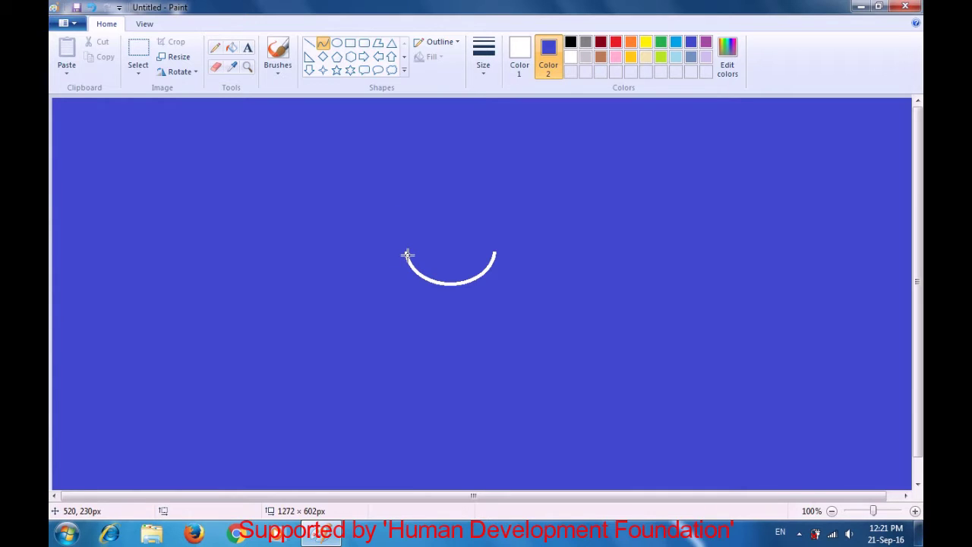
pyautogui.moveTo(406, 253); pyautogui.dragTo(443, 215)
pyautogui.moveTo(411, 245); pyautogui.dragTo(399, 240)
pyautogui.moveTo(424, 226); pyautogui.dragTo(419, 212)
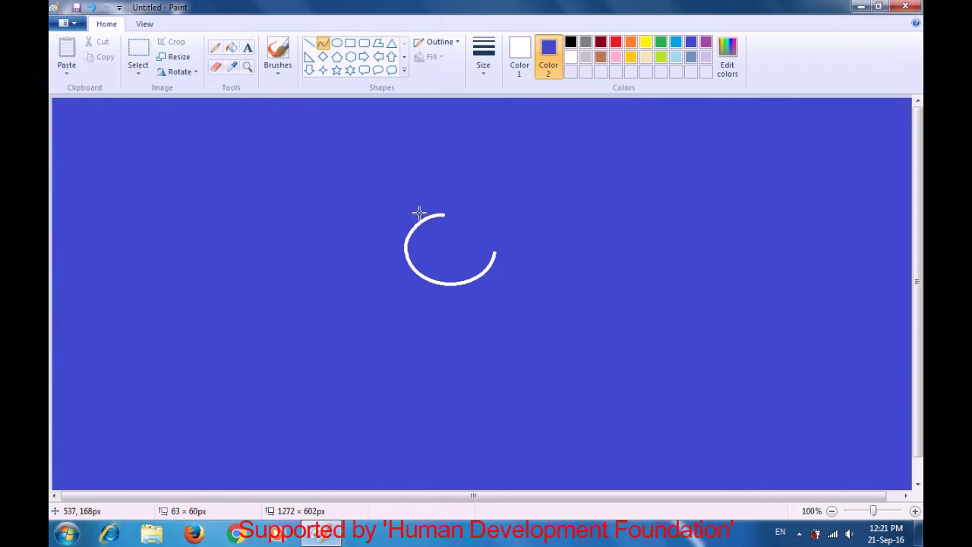
pyautogui.moveTo(419, 213); pyautogui.dragTo(423, 217)
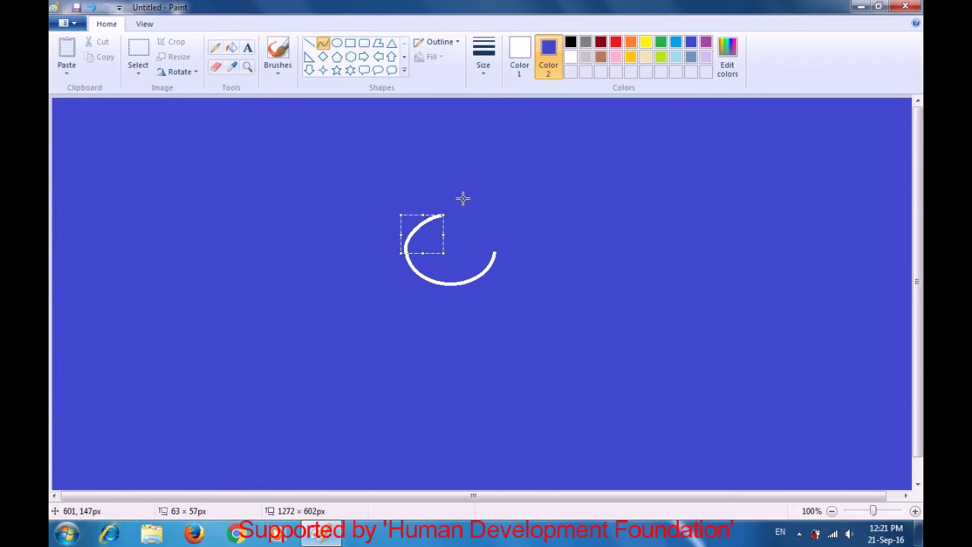
pyautogui.click(463, 198)
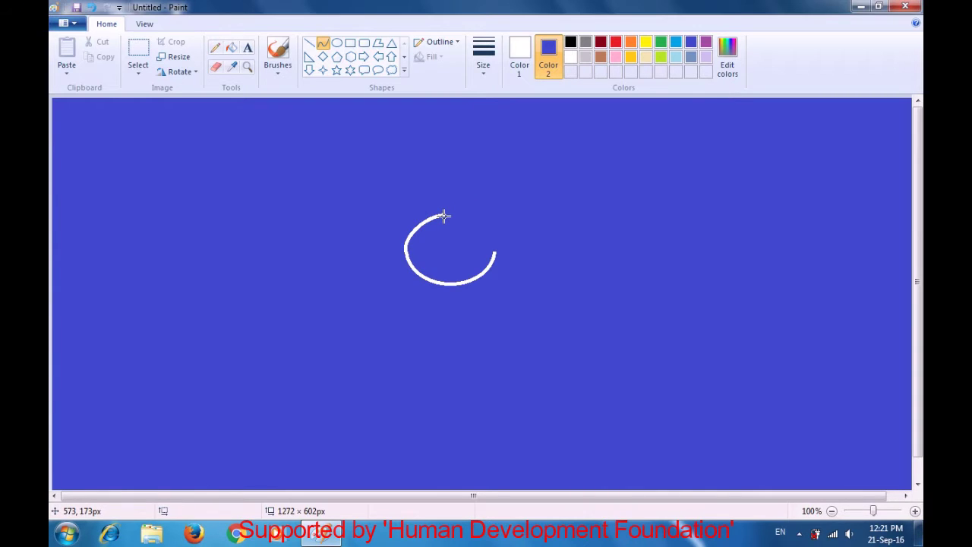
# Close the head outline with a white outward-bulging curve about 72 × 53 px from its top to the arc's right end.
pyautogui.moveTo(445, 217); pyautogui.dragTo(495, 249)
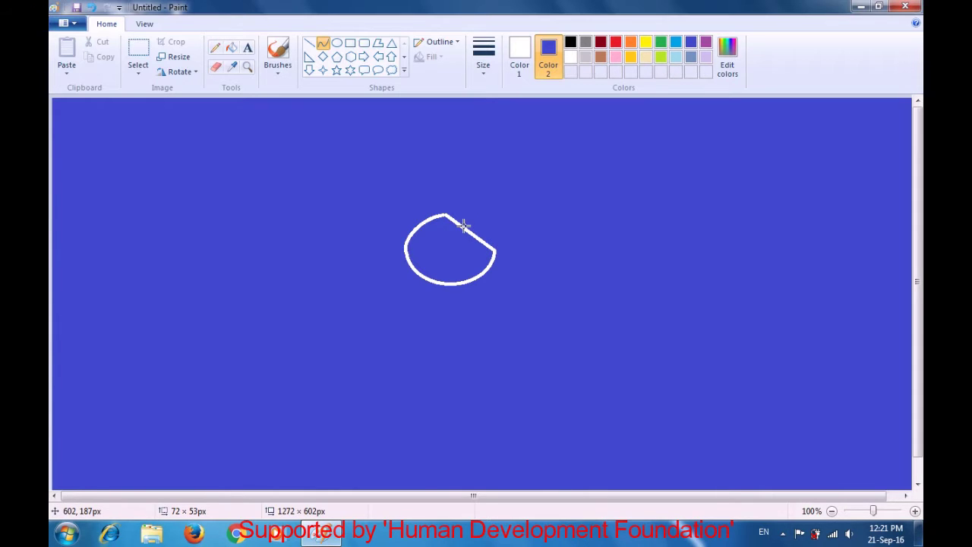
pyautogui.moveTo(464, 227); pyautogui.dragTo(487, 225)
pyautogui.click(545, 214)
# Draw a pointed ear on the head's upper left with two white curves, about 35 × 35 px and 48 × 30 px.
pyautogui.moveTo(389, 211); pyautogui.dragTo(411, 229)
pyautogui.moveTo(396, 215)
pyautogui.mouseDown()
pyautogui.moveTo(406, 205)
pyautogui.moveTo(399, 231)
pyautogui.mouseUp()
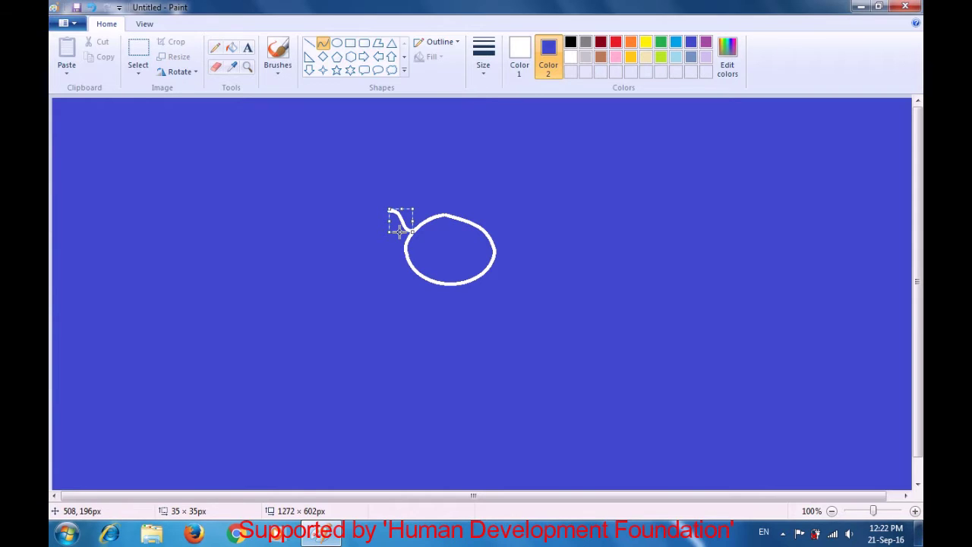
pyautogui.click(414, 180)
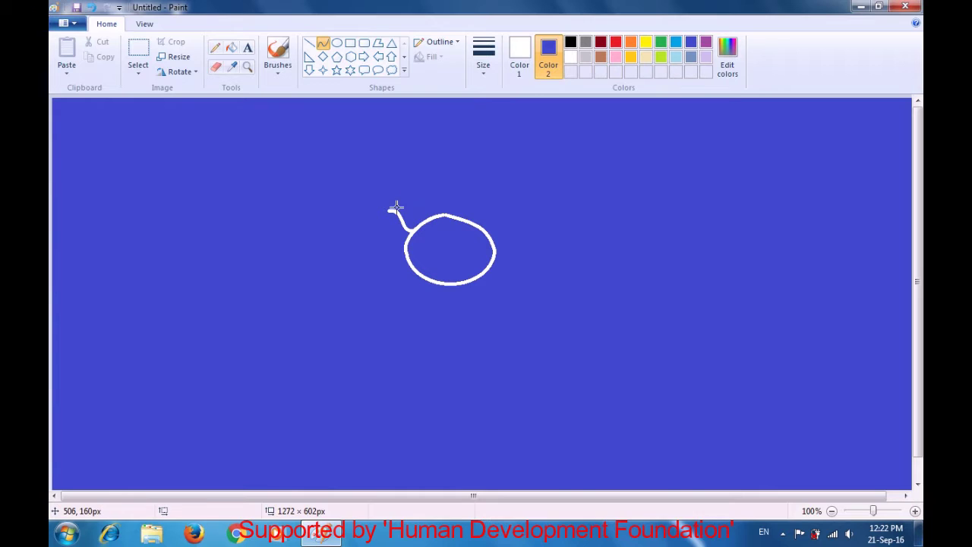
pyautogui.moveTo(390, 211)
pyautogui.mouseDown()
pyautogui.moveTo(422, 221)
pyautogui.moveTo(397, 215)
pyautogui.moveTo(414, 202)
pyautogui.mouseUp()
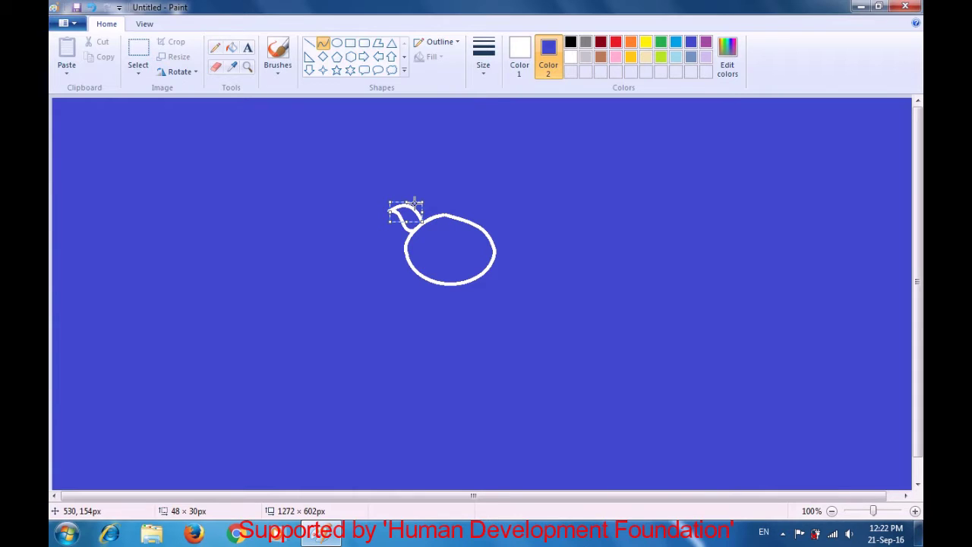
pyautogui.click(441, 171)
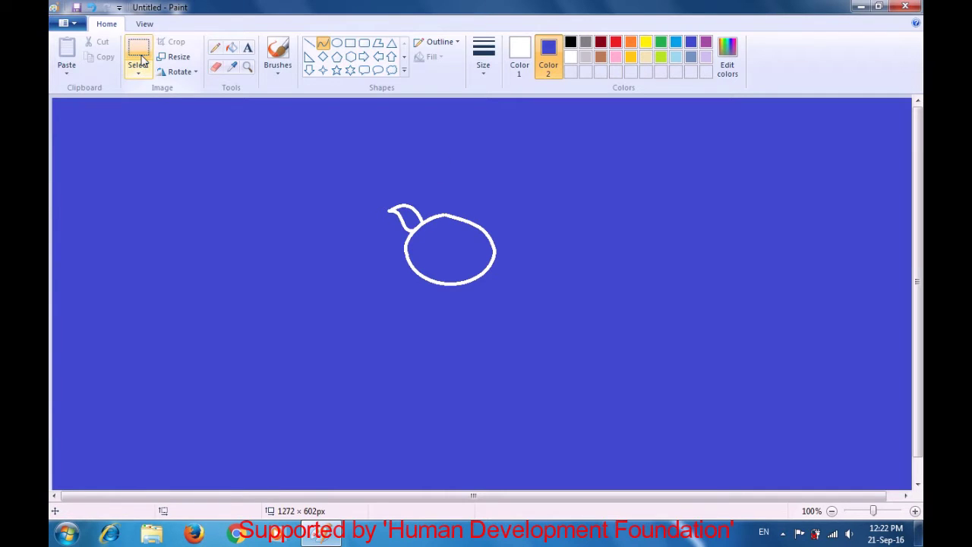
# Copy the ear with a selection about 78 × 56 px and place the pasted copy, with transparent selection enabled, at the head's upper right.
pyautogui.click(140, 52)
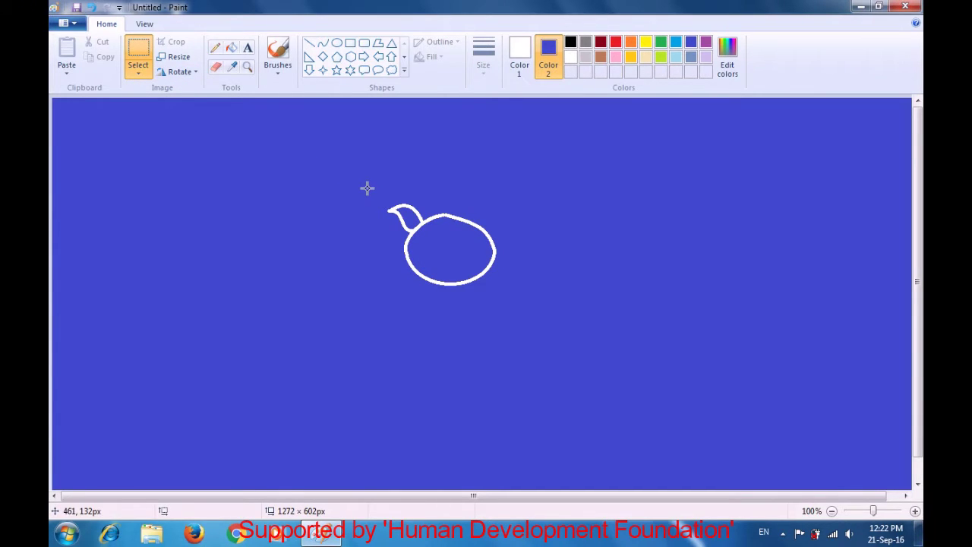
pyautogui.moveTo(380, 199)
pyautogui.mouseDown()
pyautogui.moveTo(396, 234)
pyautogui.moveTo(433, 237)
pyautogui.mouseUp()
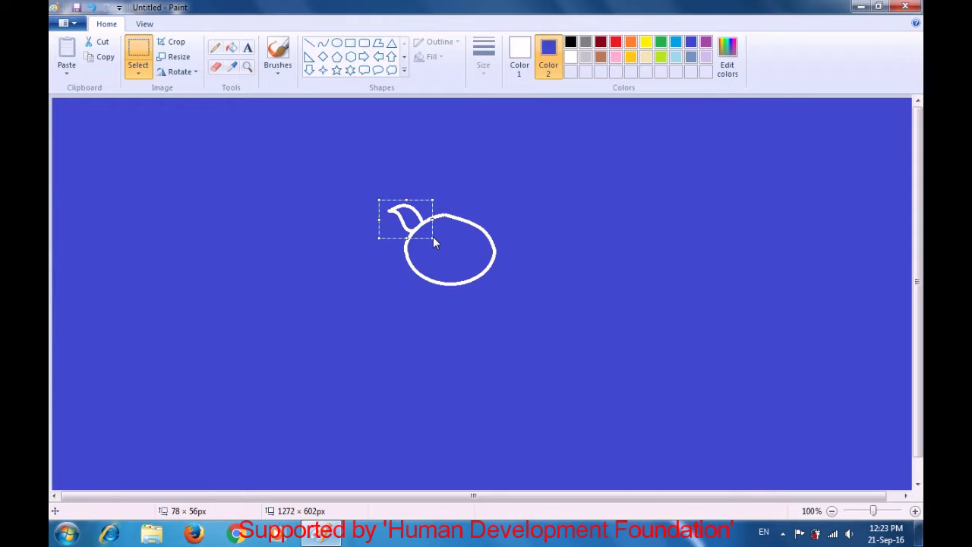
pyautogui.hotkey('ctrl', 'c')
pyautogui.hotkey('ctrl', 'v')
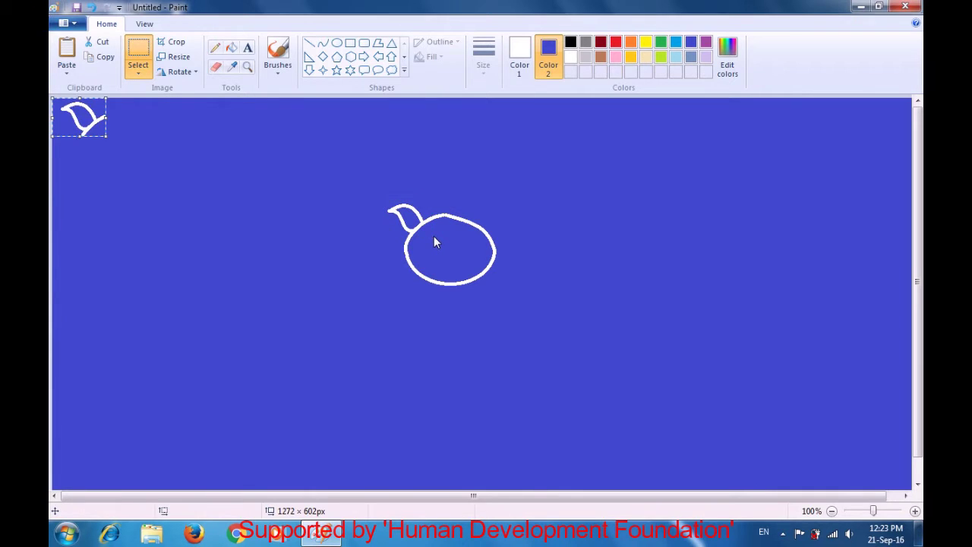
pyautogui.moveTo(90, 122); pyautogui.dragTo(406, 242)
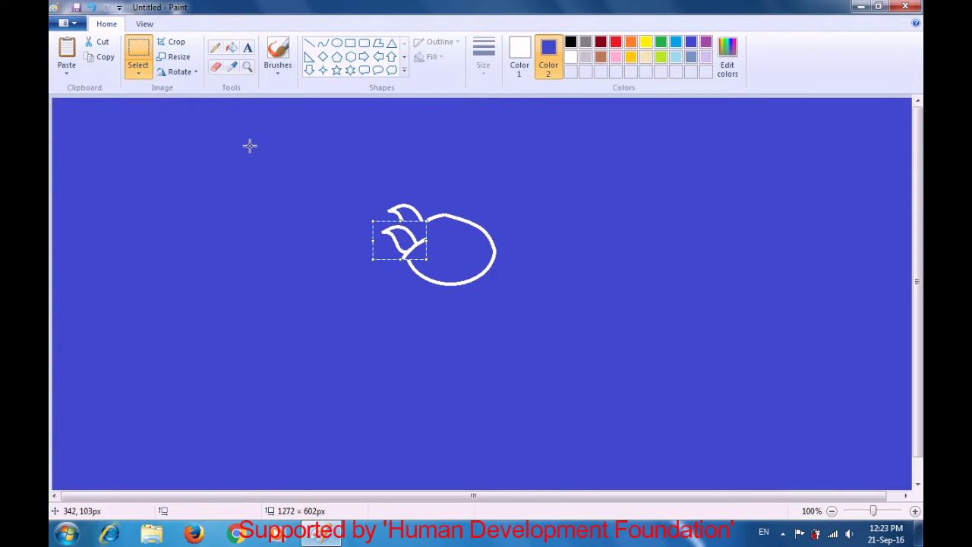
pyautogui.click(141, 74)
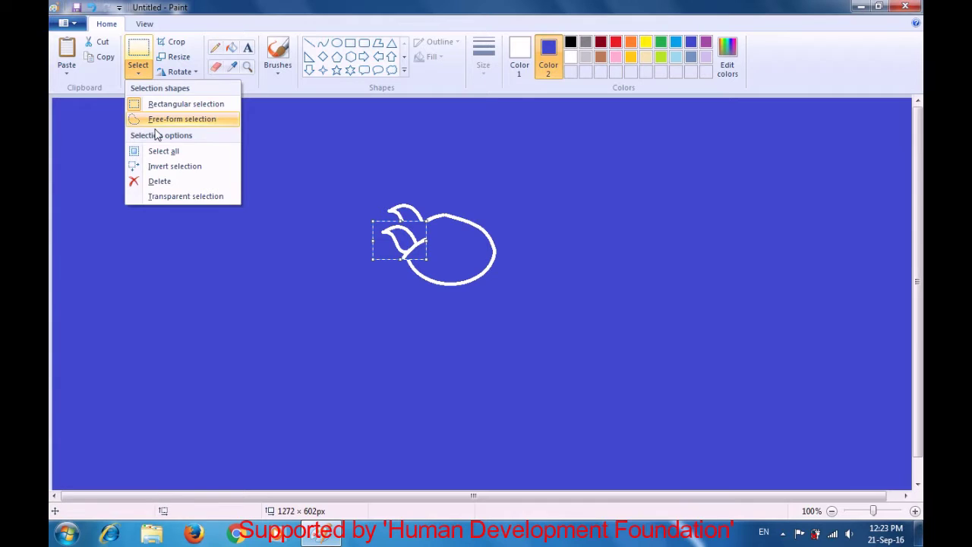
pyautogui.click(184, 196)
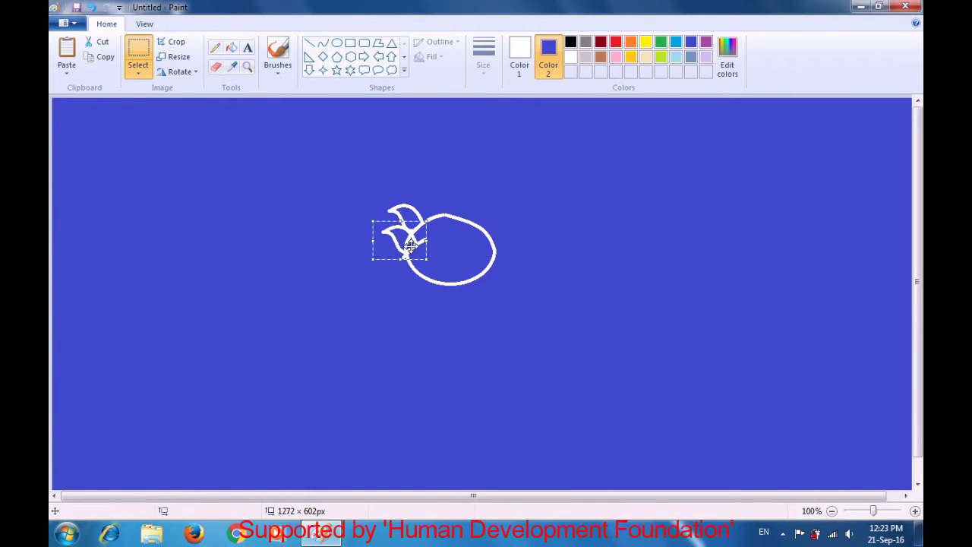
pyautogui.moveTo(411, 246); pyautogui.dragTo(496, 226)
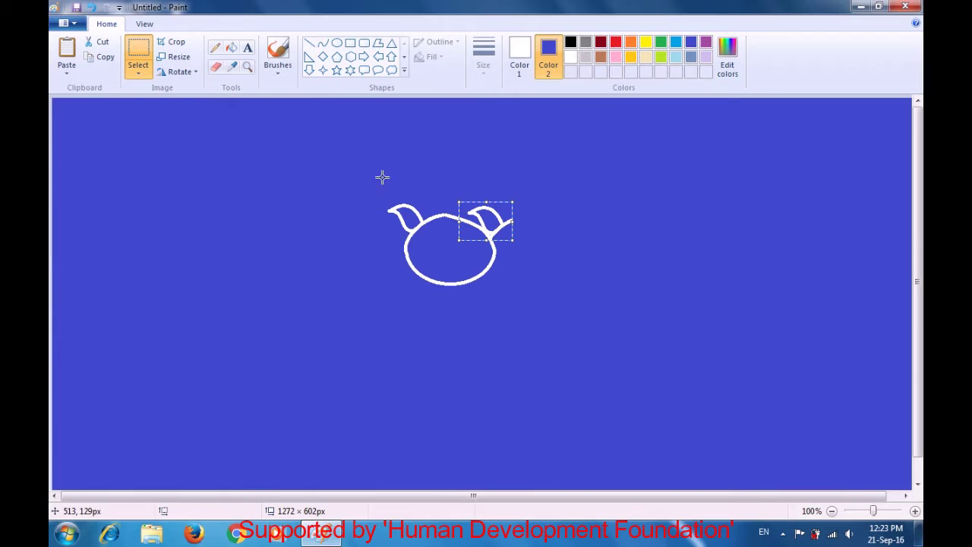
# Flip the pasted ear horizontally and align its base with the head outline's upper right edge.
pyautogui.click(194, 73)
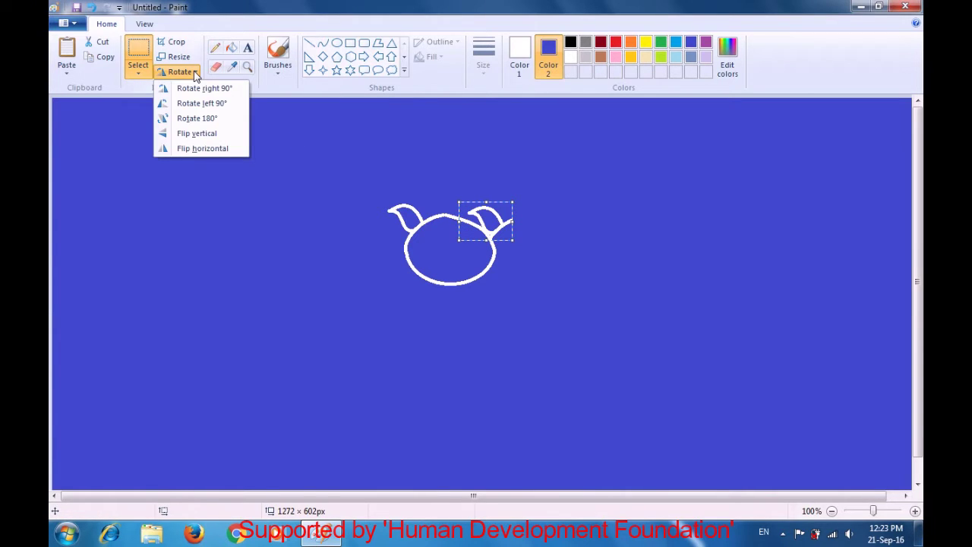
pyautogui.click(213, 147)
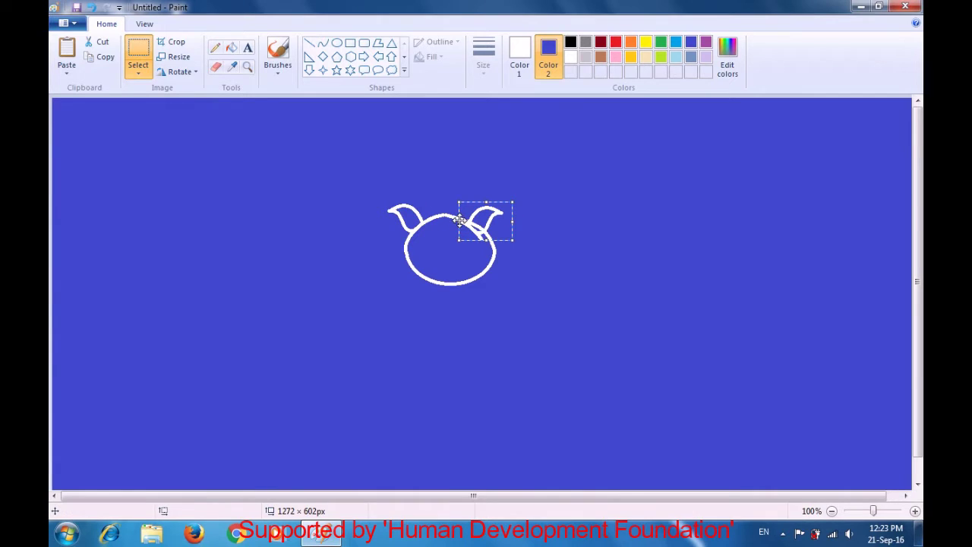
pyautogui.moveTo(480, 224); pyautogui.dragTo(489, 224)
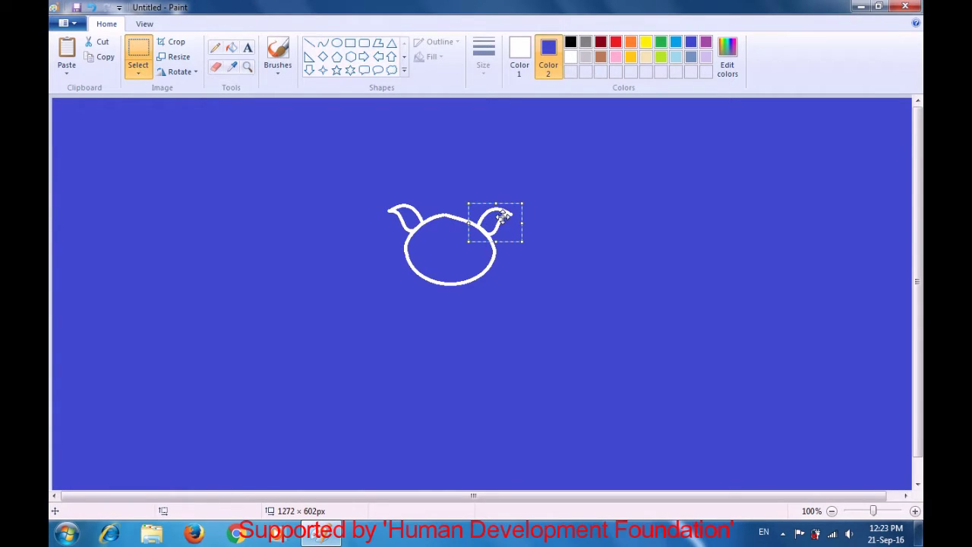
pyautogui.click(563, 180)
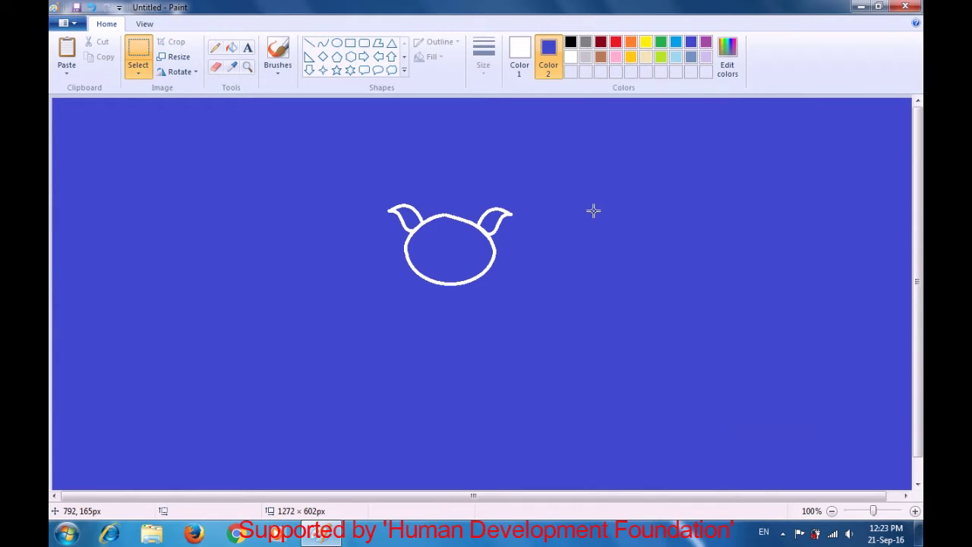
# Set the background colour to white and draw a white oval eye about 31 × 16 px in the face's left half.
pyautogui.click(570, 57)
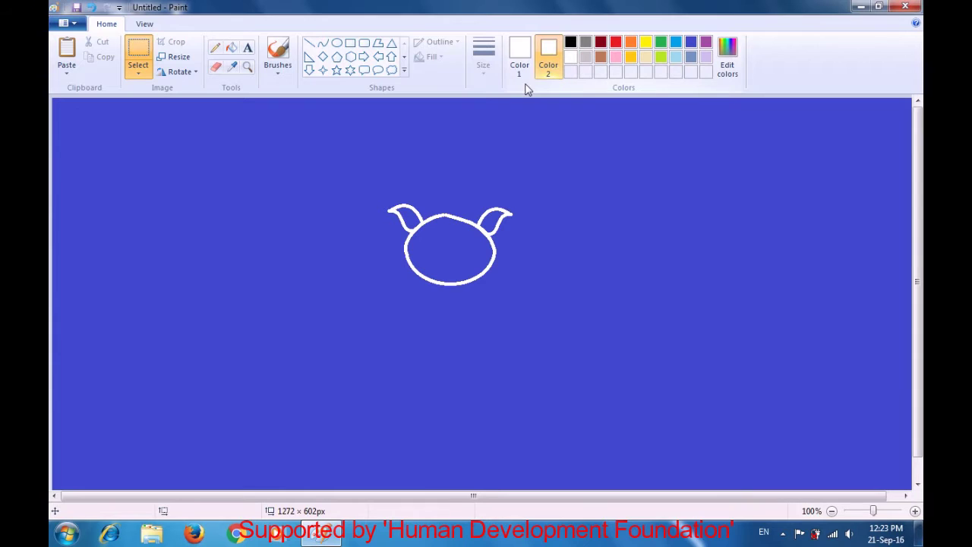
pyautogui.click(338, 43)
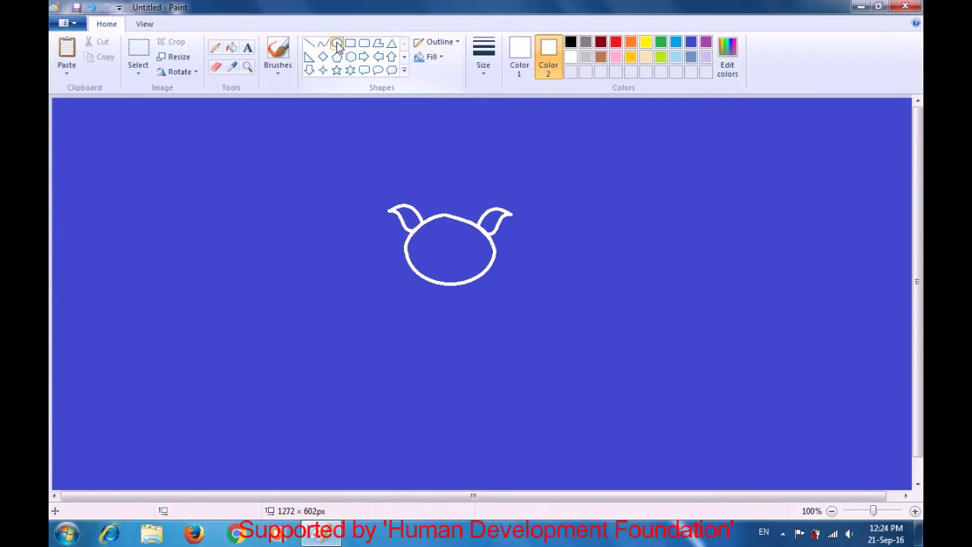
pyautogui.moveTo(422, 237); pyautogui.dragTo(444, 249)
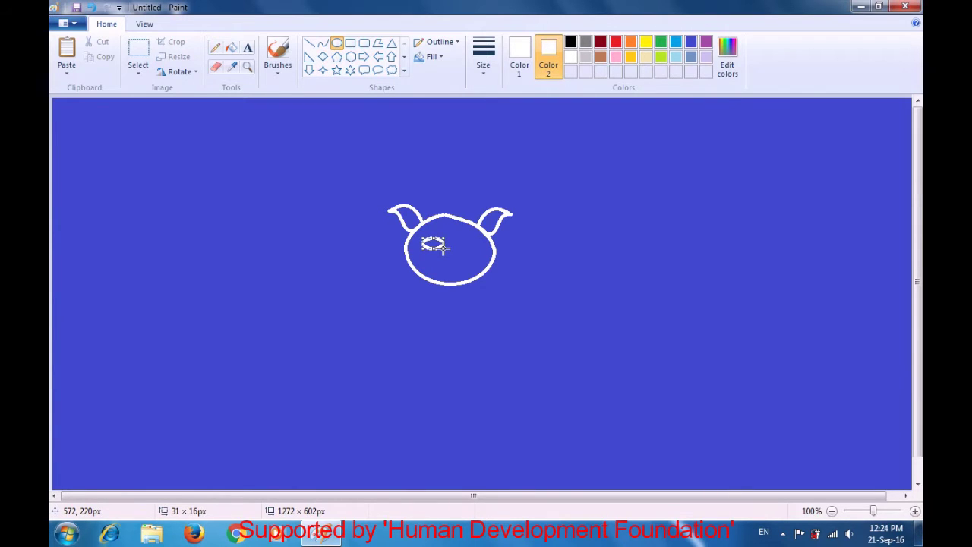
pyautogui.click(524, 242)
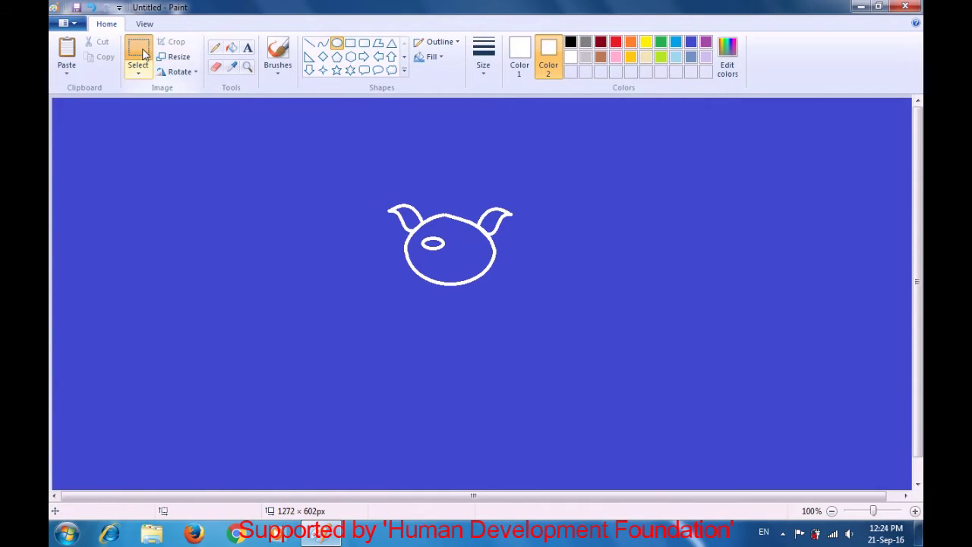
pyautogui.click(144, 54)
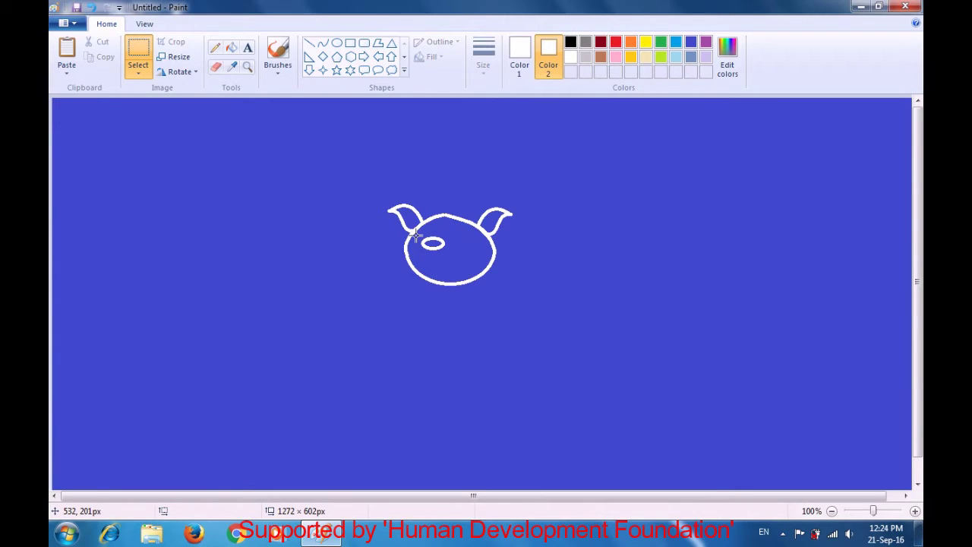
pyautogui.moveTo(415, 235); pyautogui.dragTo(449, 253)
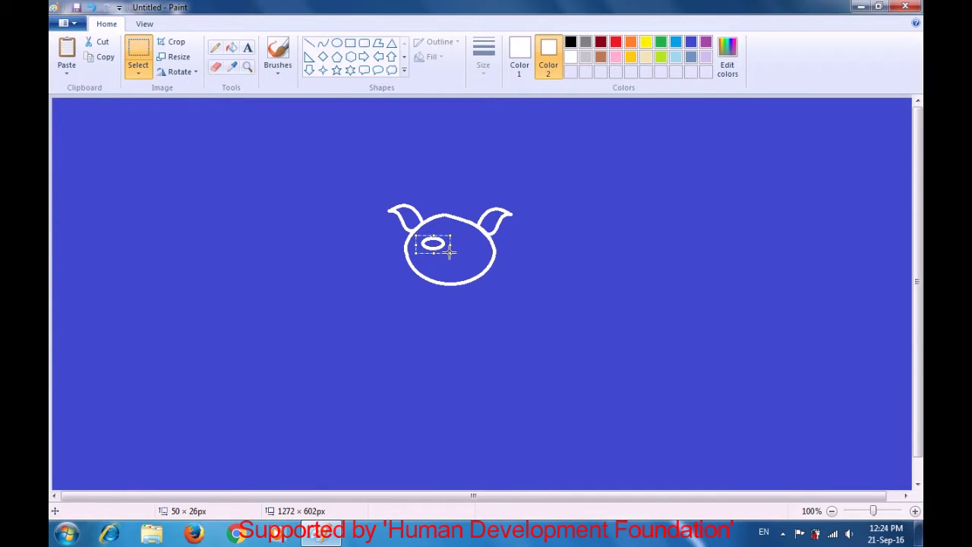
pyautogui.hotkey('ctrl', 'v')
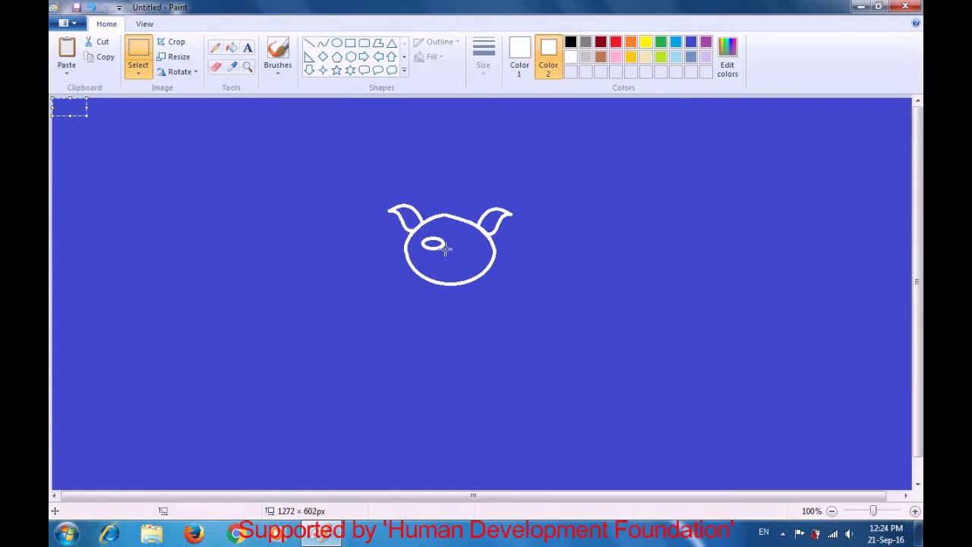
pyautogui.press('Escape')
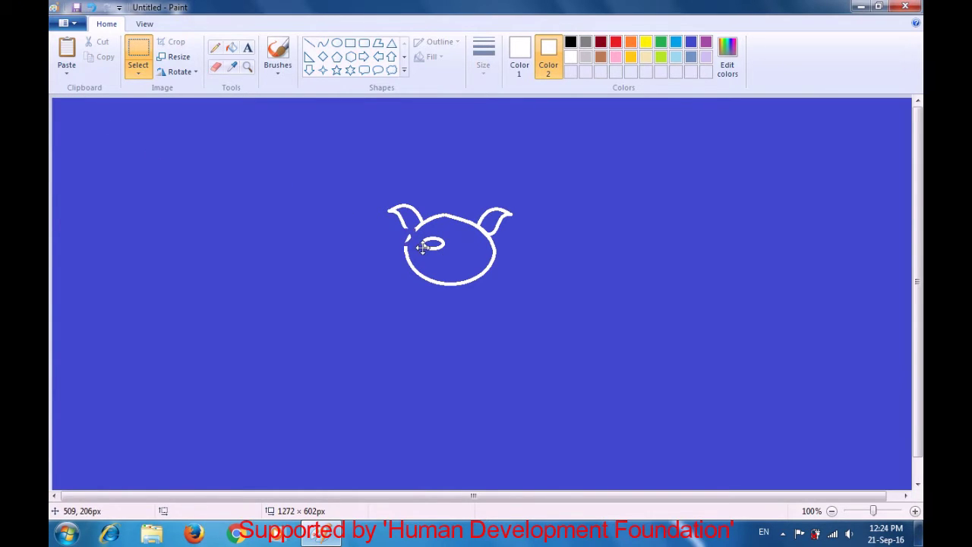
pyautogui.moveTo(455, 239); pyautogui.dragTo(491, 258)
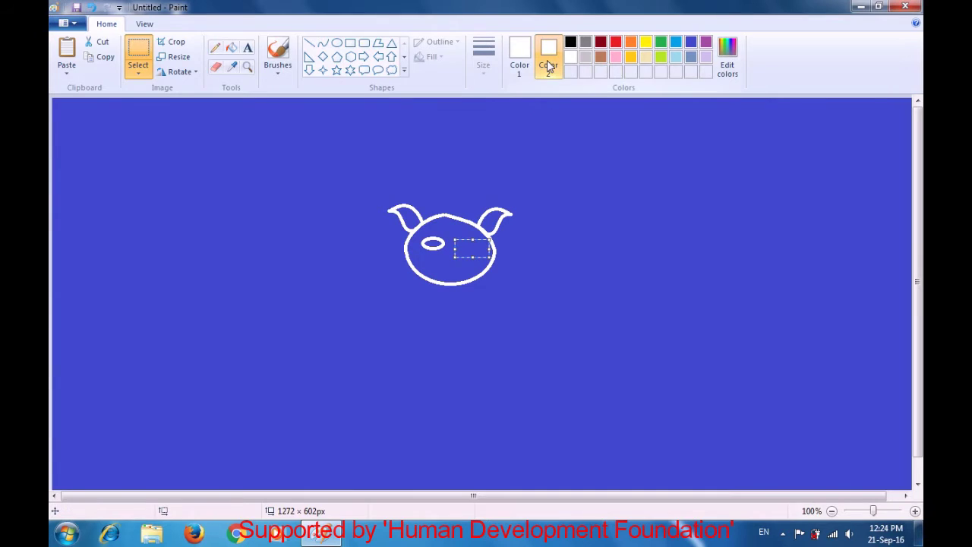
pyautogui.press('Escape')
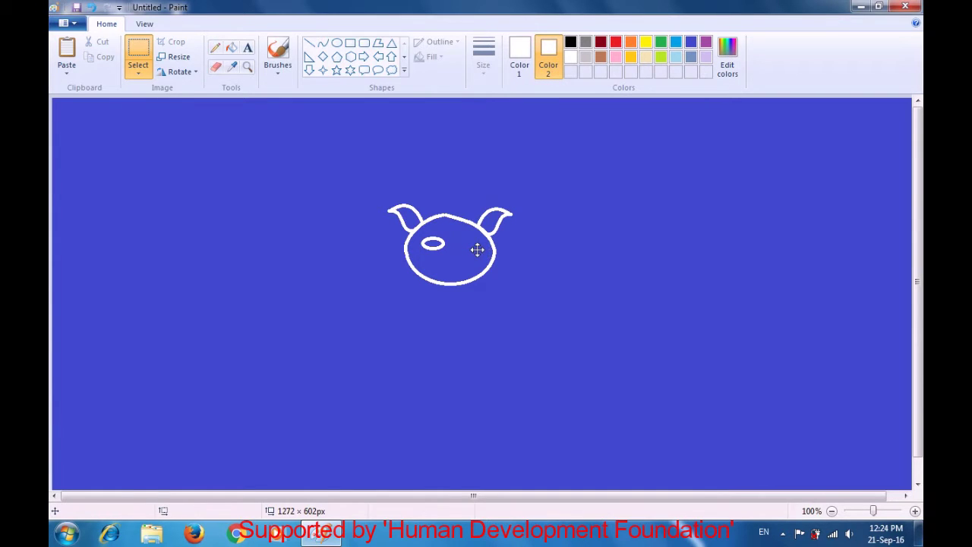
# Set the background colour to indigo, copy the eye with a selection about 50 × 27 px and place the copy in the face's right half.
pyautogui.click(690, 43)
pyautogui.moveTo(420, 234); pyautogui.dragTo(453, 255)
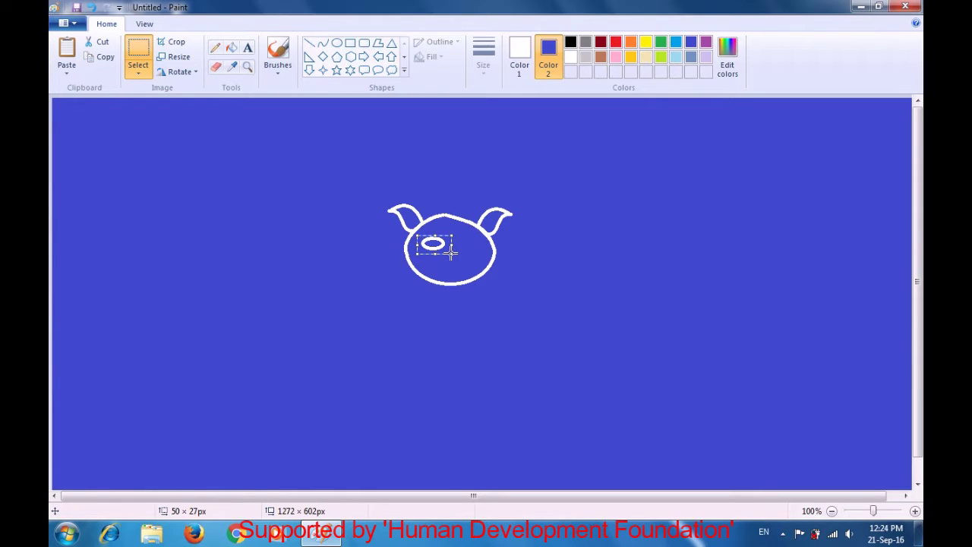
pyautogui.hotkey('ctrl', 'c')
pyautogui.hotkey('ctrl', 'v')
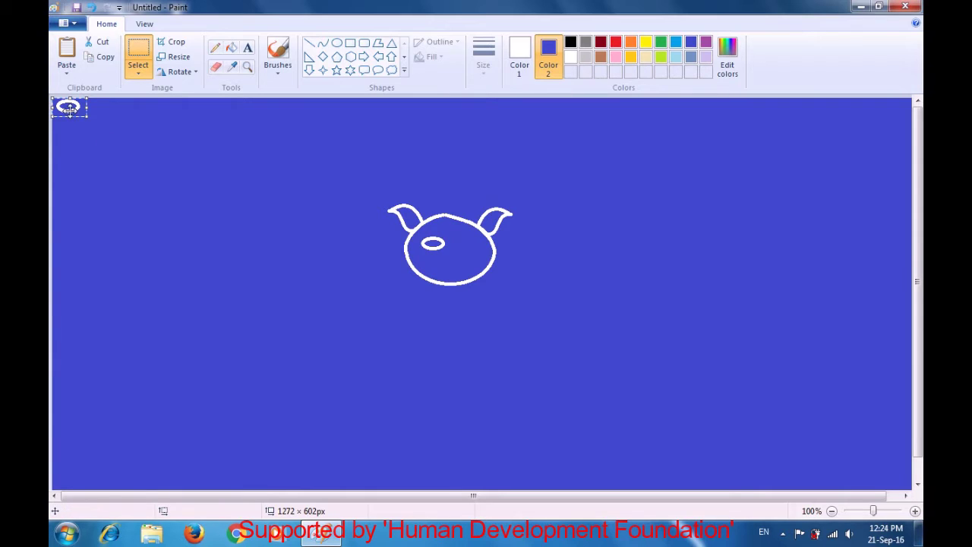
pyautogui.moveTo(68, 108); pyautogui.dragTo(465, 243)
pyautogui.click(411, 233)
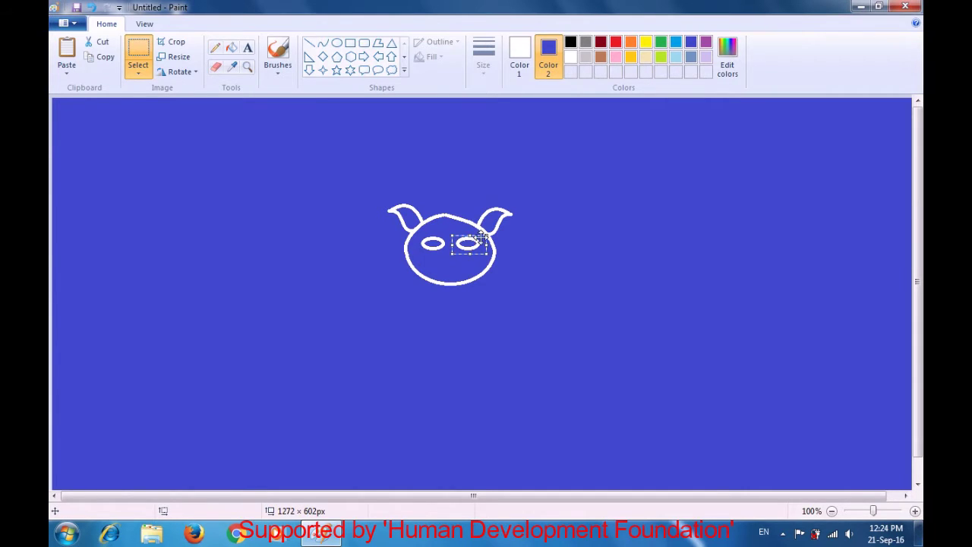
pyautogui.click(490, 293)
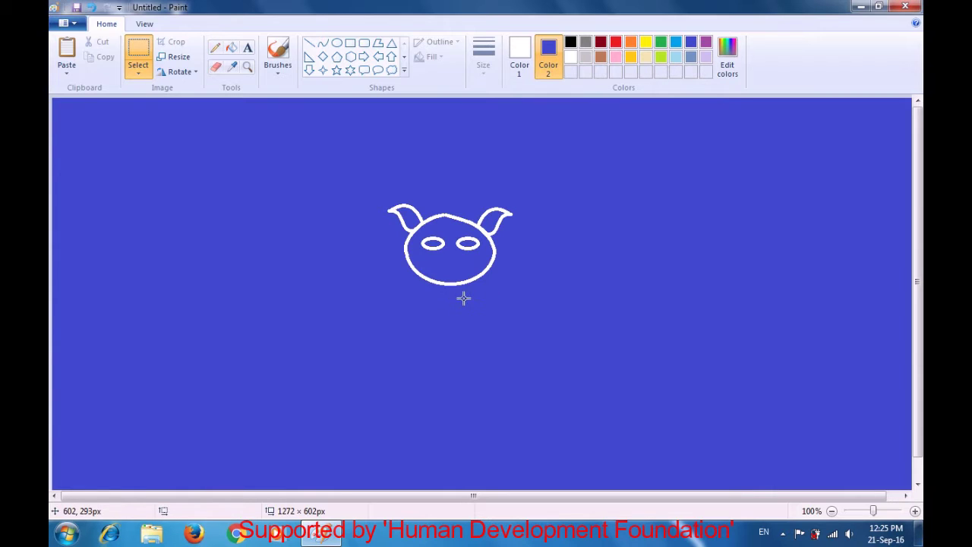
# Set the background colour to white and draw a round body about 115 × 107 px directly beneath the head, touching its lower edge.
pyautogui.click(571, 58)
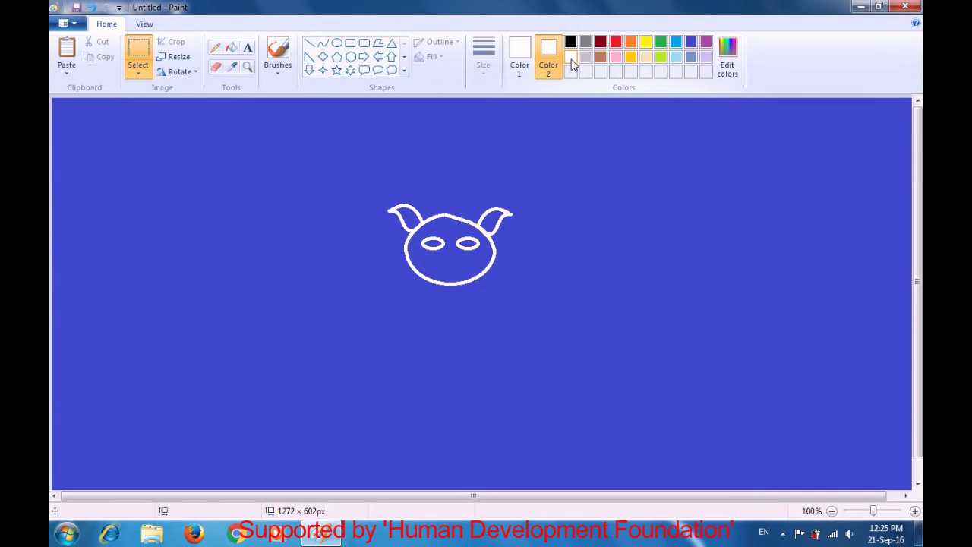
pyautogui.click(337, 44)
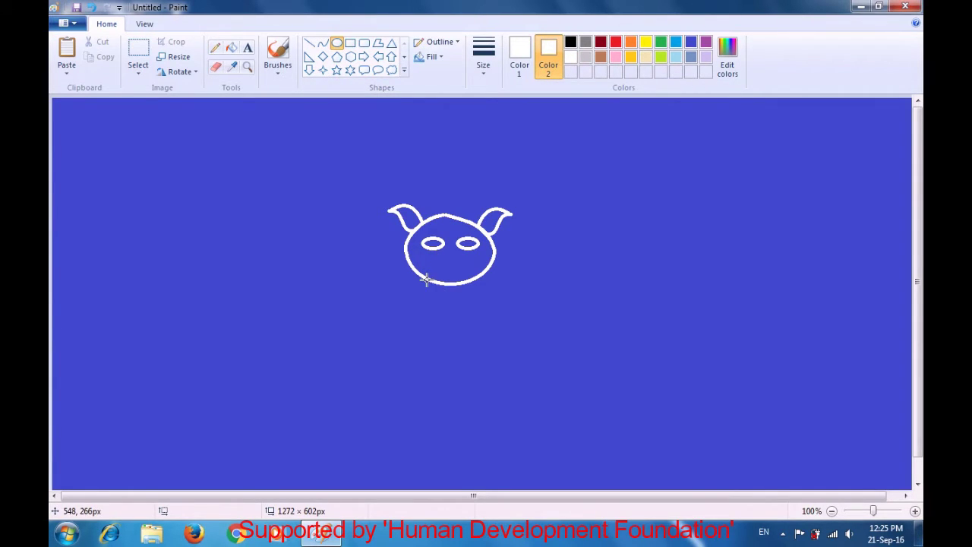
pyautogui.moveTo(418, 271)
pyautogui.mouseDown()
pyautogui.moveTo(482, 337)
pyautogui.moveTo(493, 369)
pyautogui.moveTo(503, 350)
pyautogui.mouseUp()
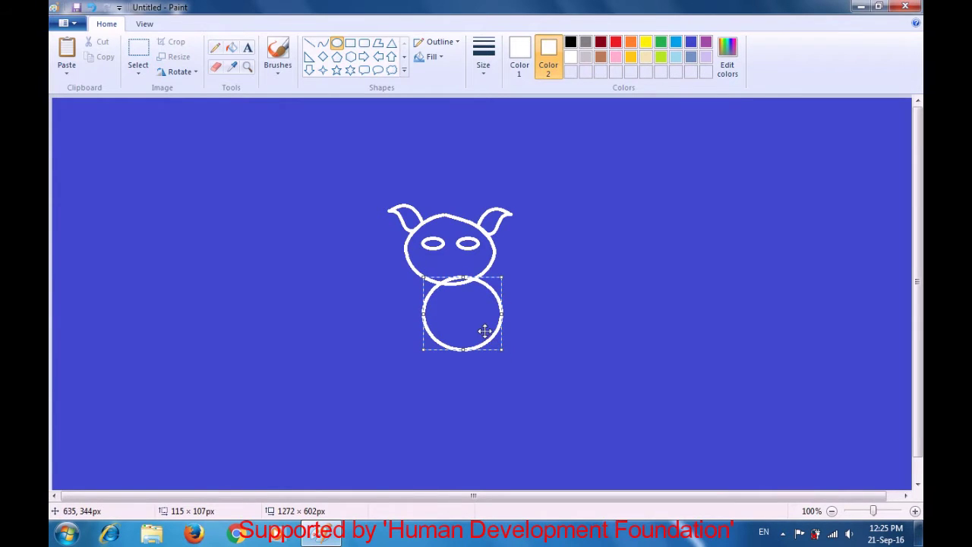
pyautogui.moveTo(466, 316); pyautogui.dragTo(457, 321)
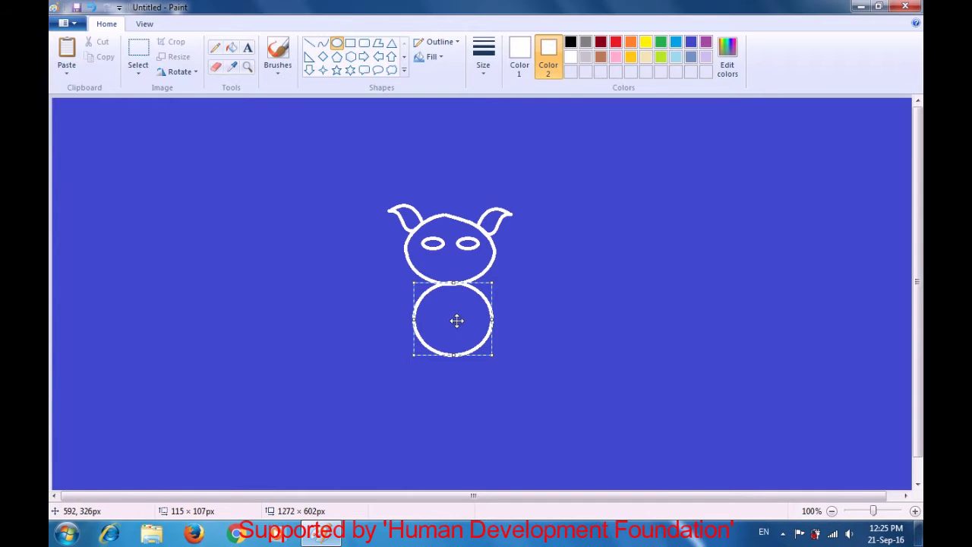
pyautogui.click(541, 306)
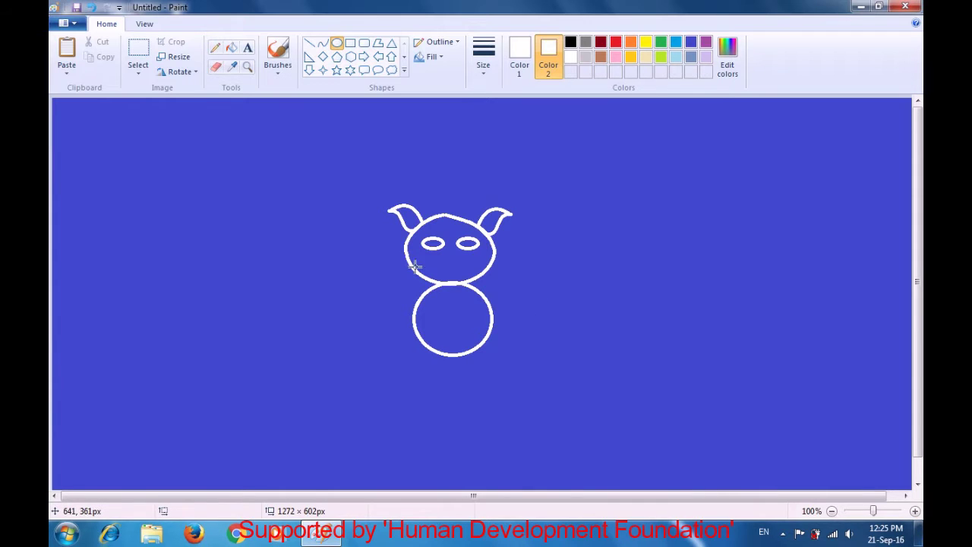
# Draw a pointed, leaf-shaped foot with the Curve tool at the body's lower left edge.
pyautogui.click(322, 44)
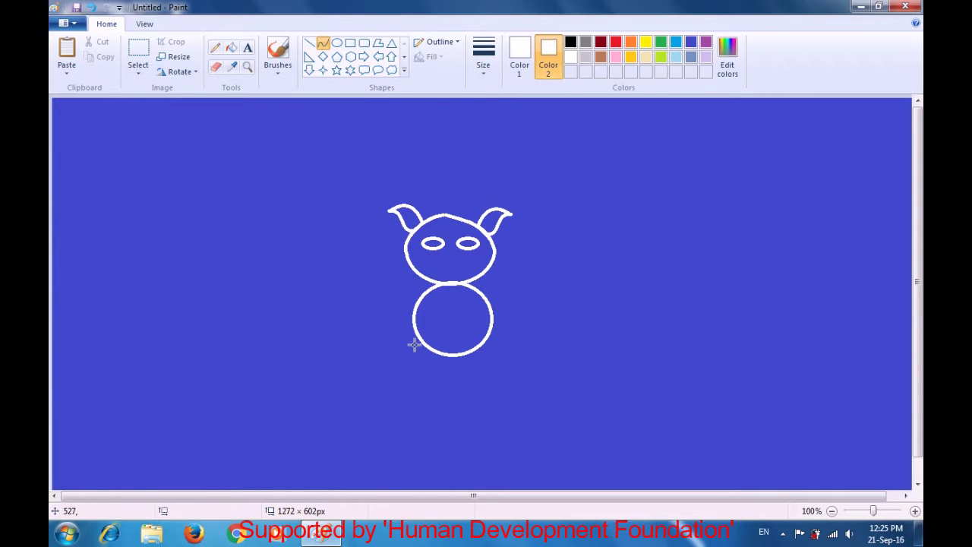
pyautogui.moveTo(424, 348)
pyautogui.mouseDown()
pyautogui.moveTo(405, 367)
pyautogui.moveTo(420, 349)
pyautogui.moveTo(409, 351)
pyautogui.mouseUp()
pyautogui.click(380, 351)
pyautogui.moveTo(403, 360)
pyautogui.mouseDown()
pyautogui.moveTo(433, 351)
pyautogui.moveTo(411, 357)
pyautogui.moveTo(430, 360)
pyautogui.mouseUp()
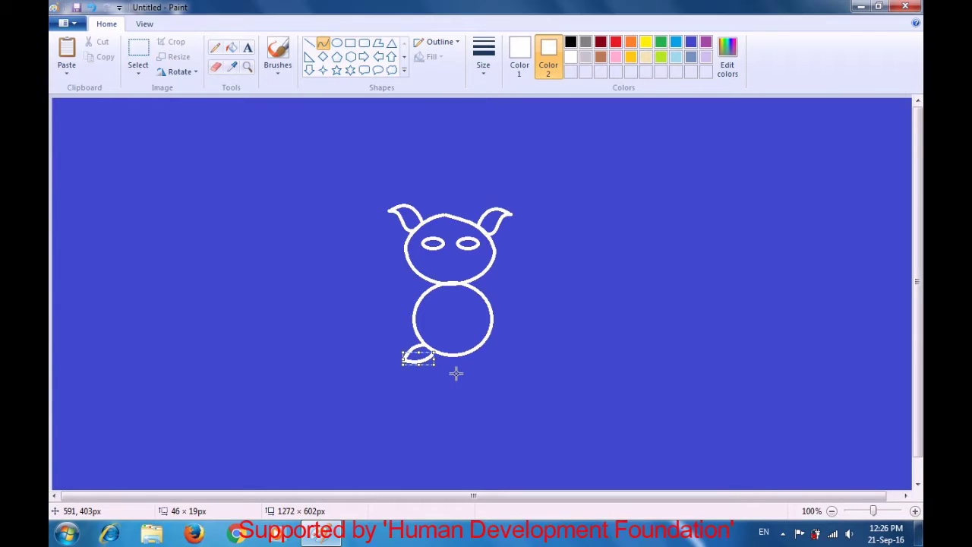
pyautogui.click(456, 373)
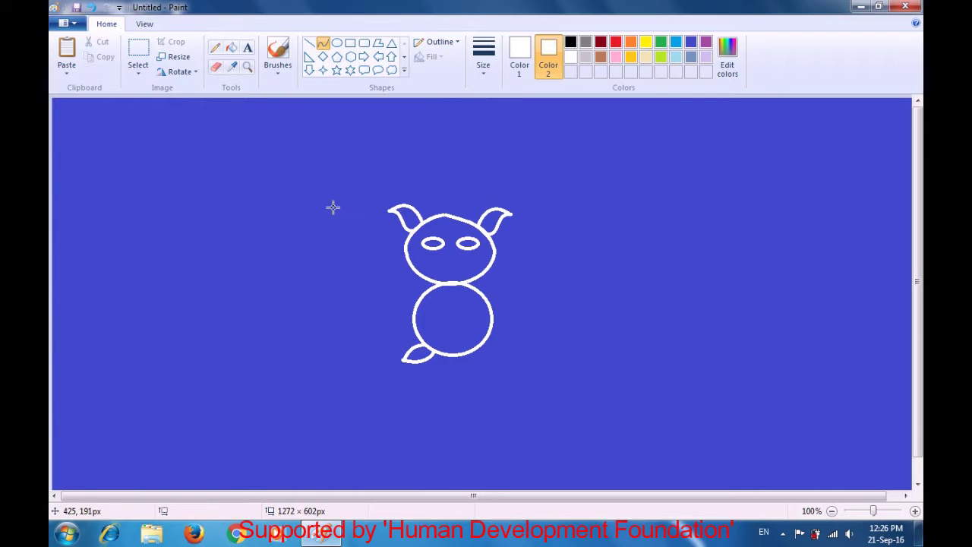
# Set the background colour to indigo, copy the foot with a selection about 87 × 56 px and place the copy below the body's right half.
pyautogui.click(549, 66)
pyautogui.click(691, 44)
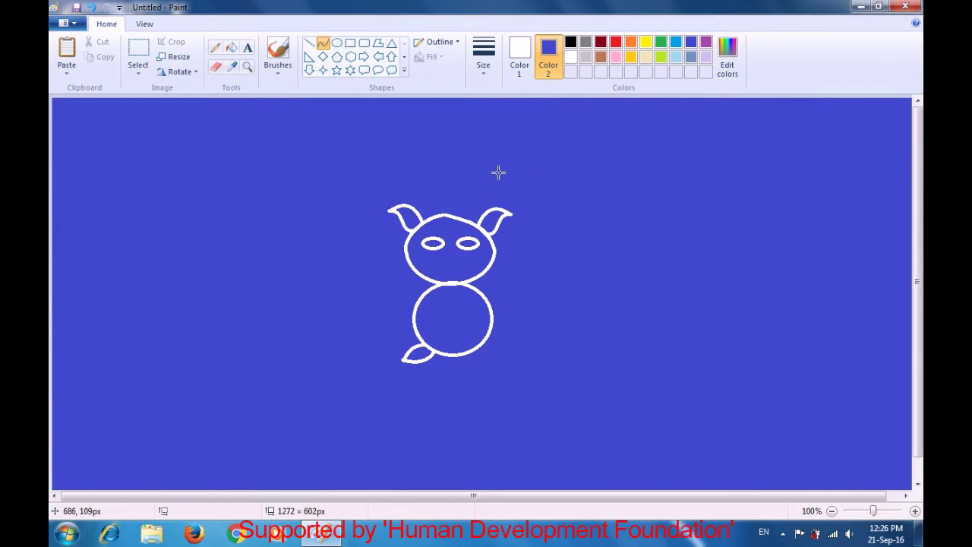
pyautogui.click(141, 51)
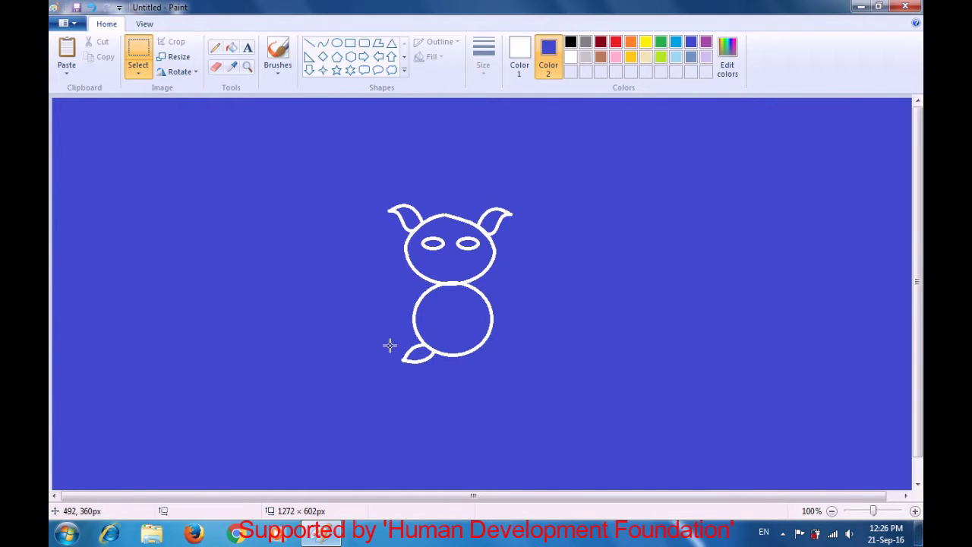
pyautogui.moveTo(389, 339); pyautogui.dragTo(449, 377)
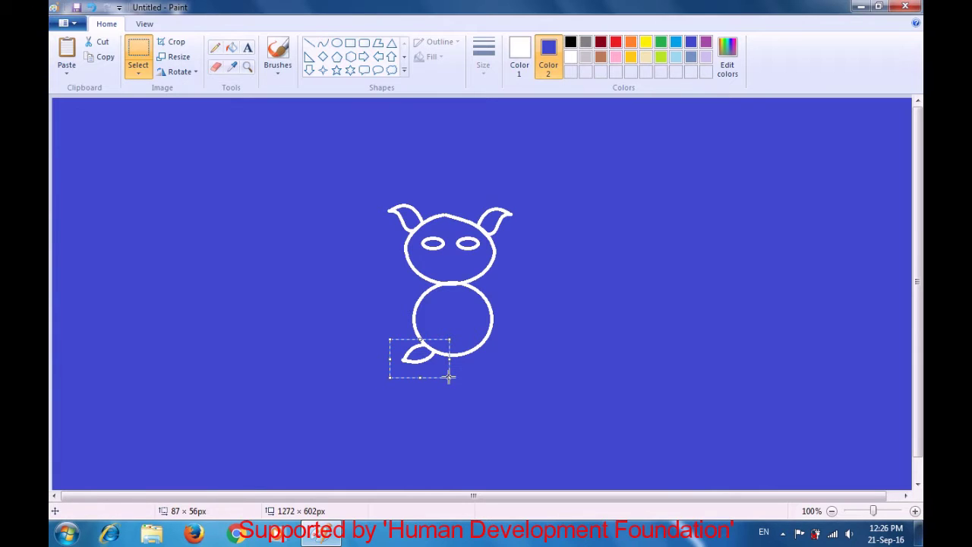
pyautogui.hotkey('ctrl', 'c')
pyautogui.hotkey('ctrl', 'v')
pyautogui.moveTo(87, 115); pyautogui.dragTo(501, 378)
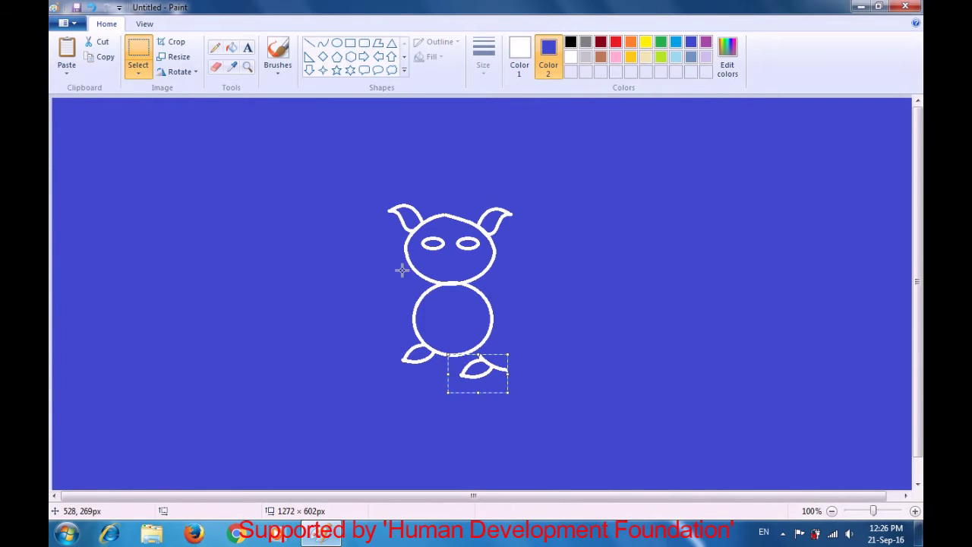
# Flip the pasted foot horizontally and align it with the body's lower right edge.
pyautogui.click(191, 76)
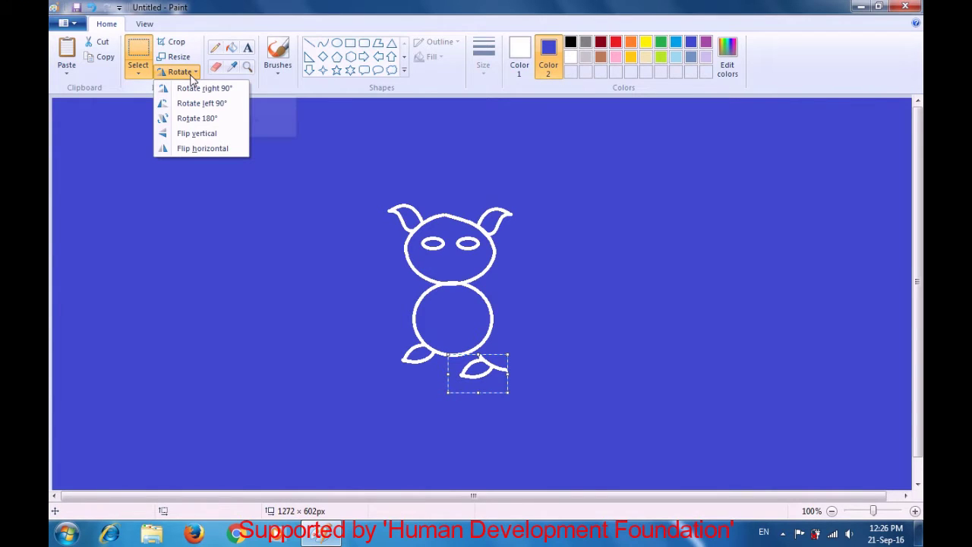
pyautogui.click(215, 150)
pyautogui.moveTo(481, 376); pyautogui.dragTo(492, 360)
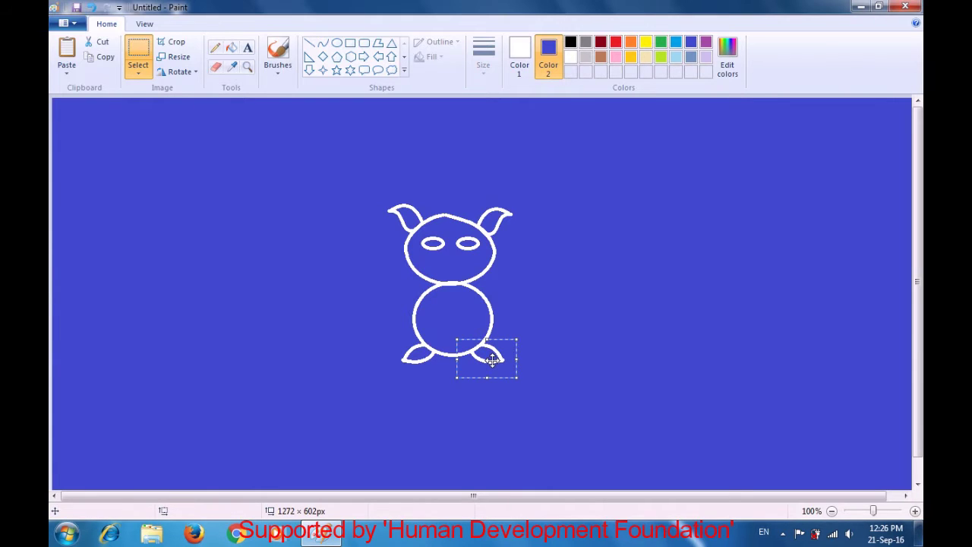
pyautogui.click(567, 342)
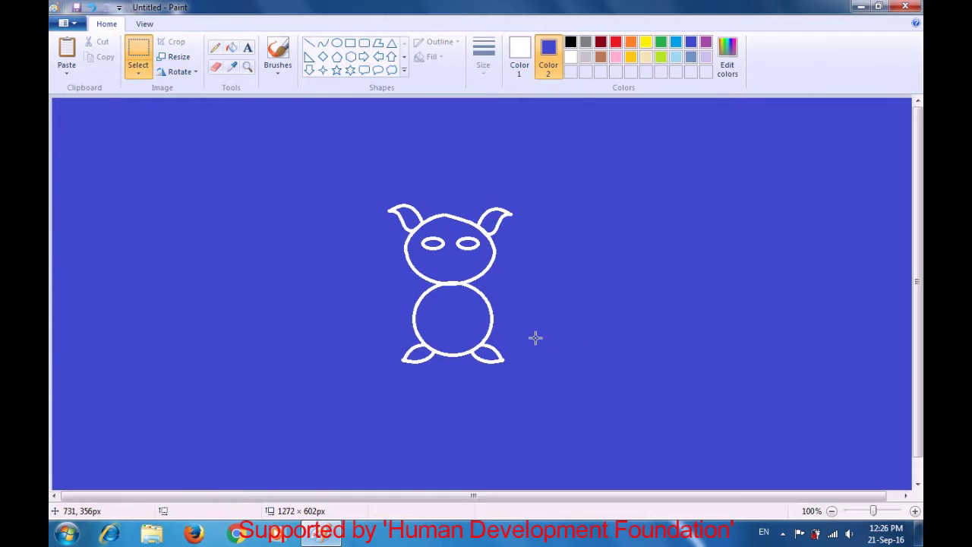
# Draw a white curved arm line about 17 × 32 px in the body's left half.
pyautogui.click(322, 47)
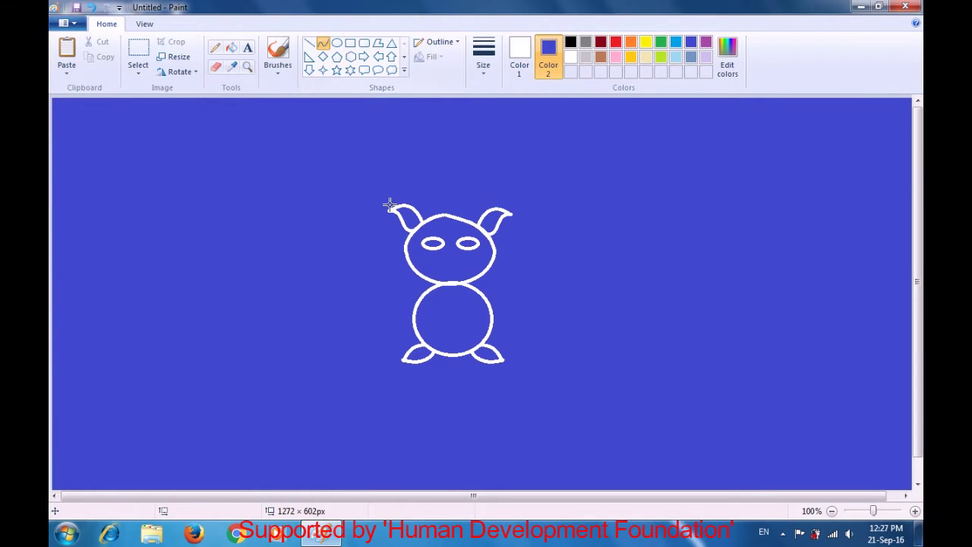
pyautogui.moveTo(438, 303)
pyautogui.mouseDown()
pyautogui.moveTo(447, 328)
pyautogui.moveTo(433, 314)
pyautogui.moveTo(434, 325)
pyautogui.mouseUp()
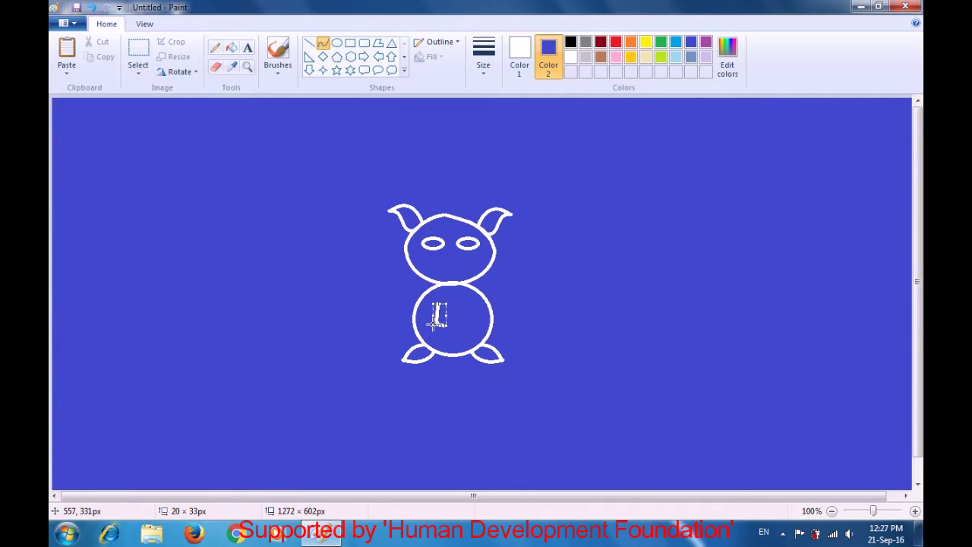
pyautogui.hotkey('ctrl', 'z')
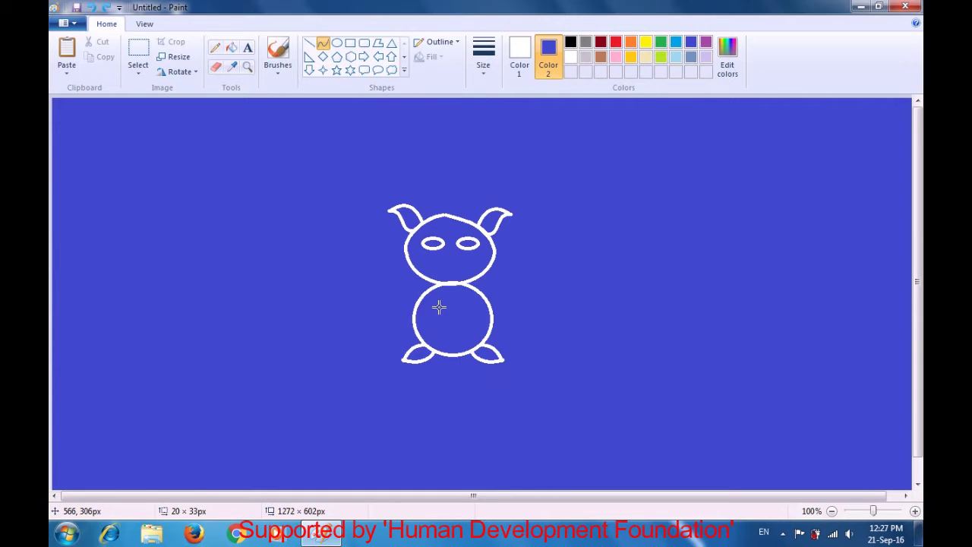
pyautogui.moveTo(437, 303); pyautogui.dragTo(441, 319)
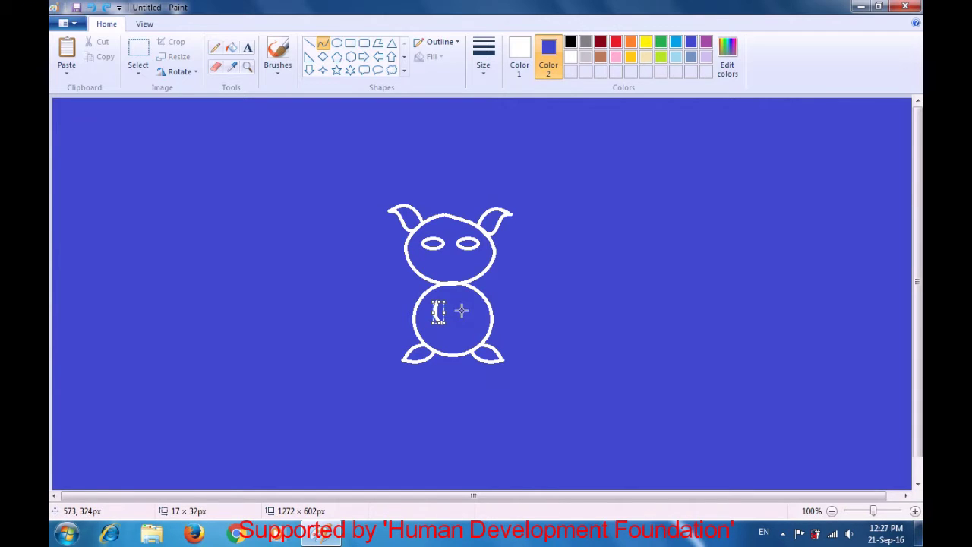
pyautogui.click(515, 302)
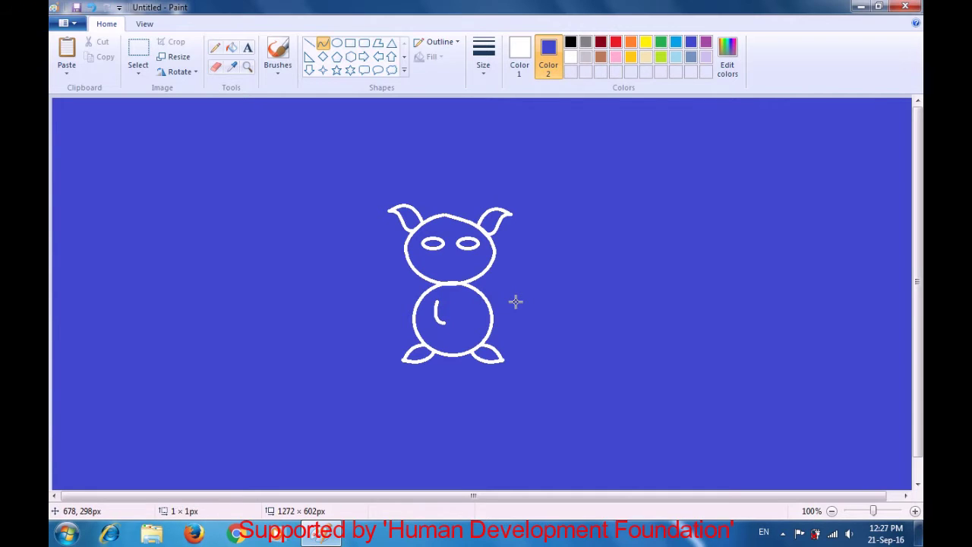
# Draw a curved hand about 27 × 17 px at the lower end of the arm line.
pyautogui.click(446, 325)
pyautogui.moveTo(446, 324); pyautogui.dragTo(428, 325)
pyautogui.moveTo(432, 325); pyautogui.dragTo(445, 335)
pyautogui.moveTo(446, 335); pyautogui.dragTo(445, 334)
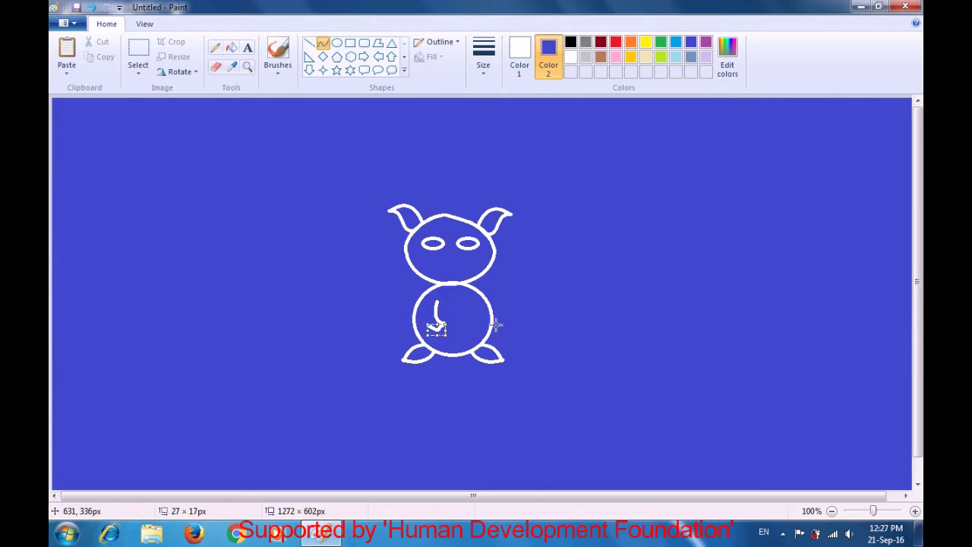
pyautogui.click(527, 320)
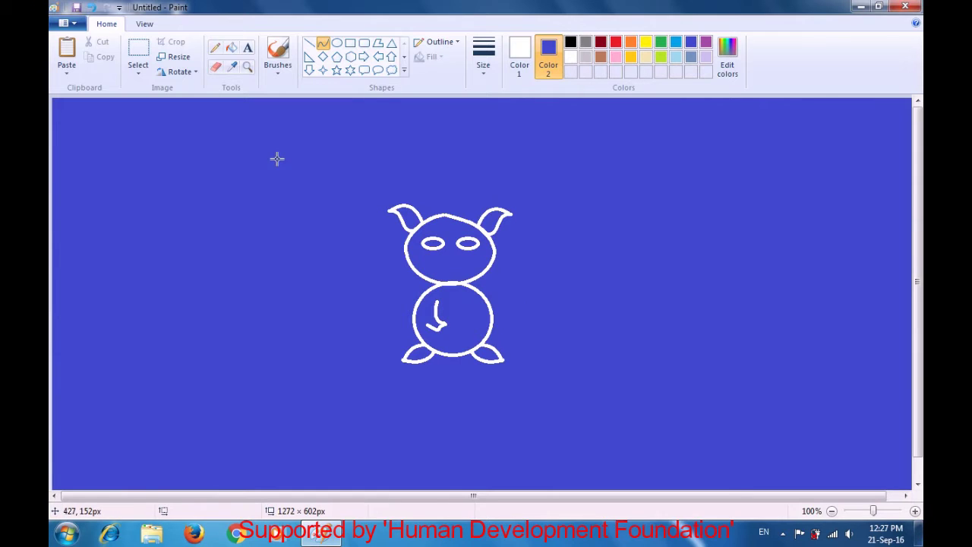
# Copy the arm and hand with a selection about 35 × 55 px and place the copy in the body's right half.
pyautogui.click(137, 58)
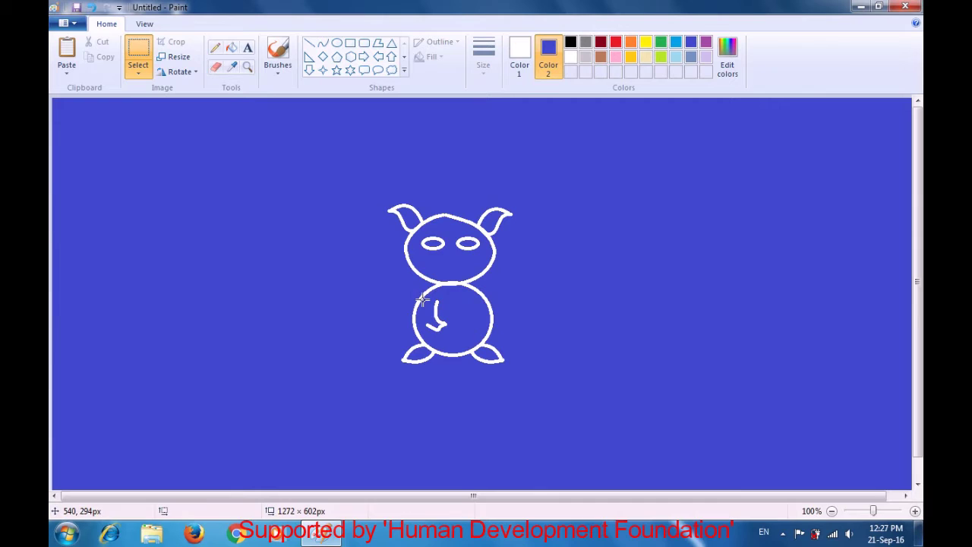
pyautogui.moveTo(426, 300); pyautogui.dragTo(449, 336)
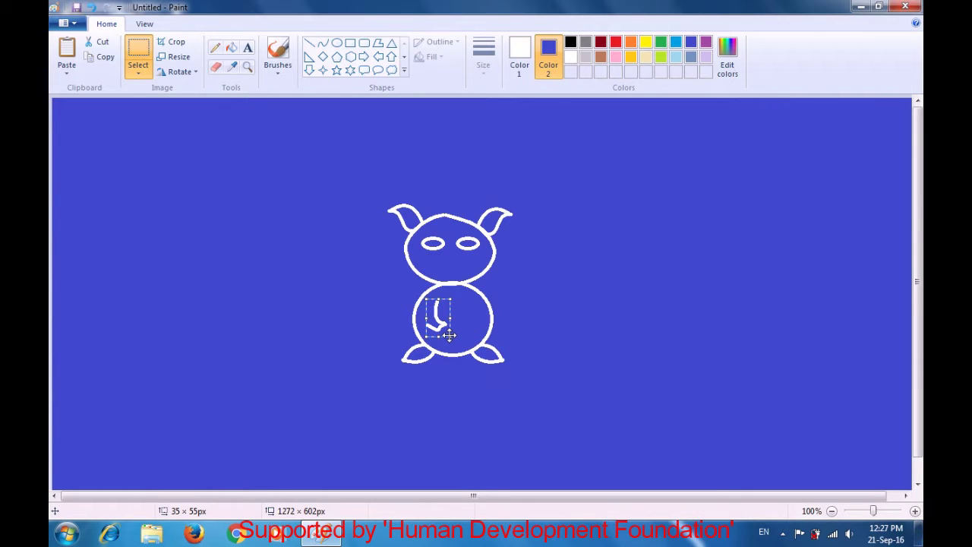
pyautogui.hotkey('ctrl', 'v')
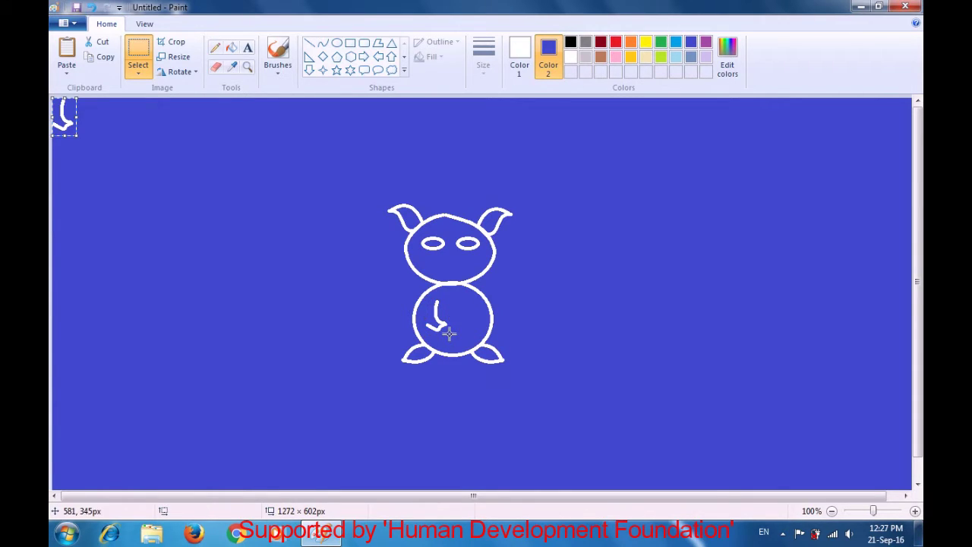
pyautogui.moveTo(76, 130); pyautogui.dragTo(469, 326)
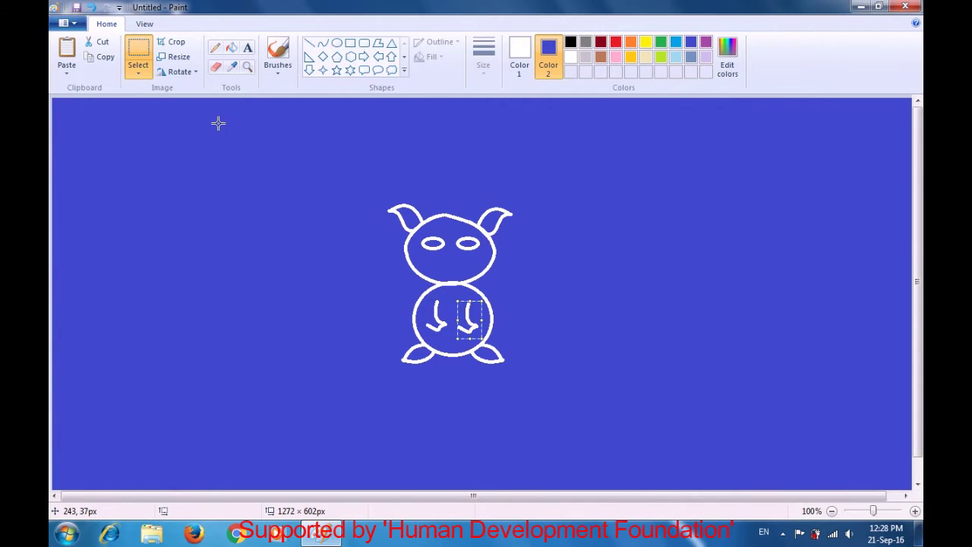
# Flip the pasted arm horizontally and align it level with the left arm.
pyautogui.click(192, 74)
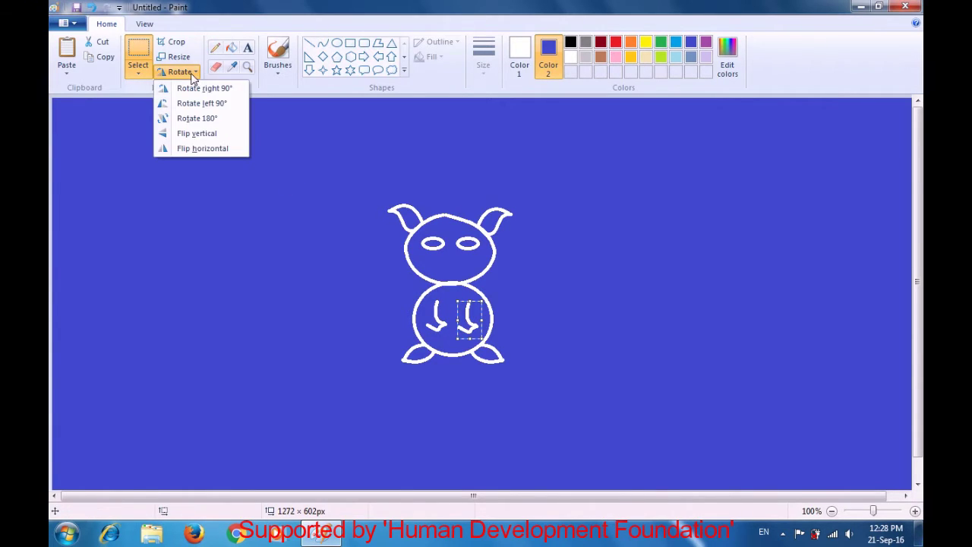
pyautogui.click(217, 149)
pyautogui.click(468, 319)
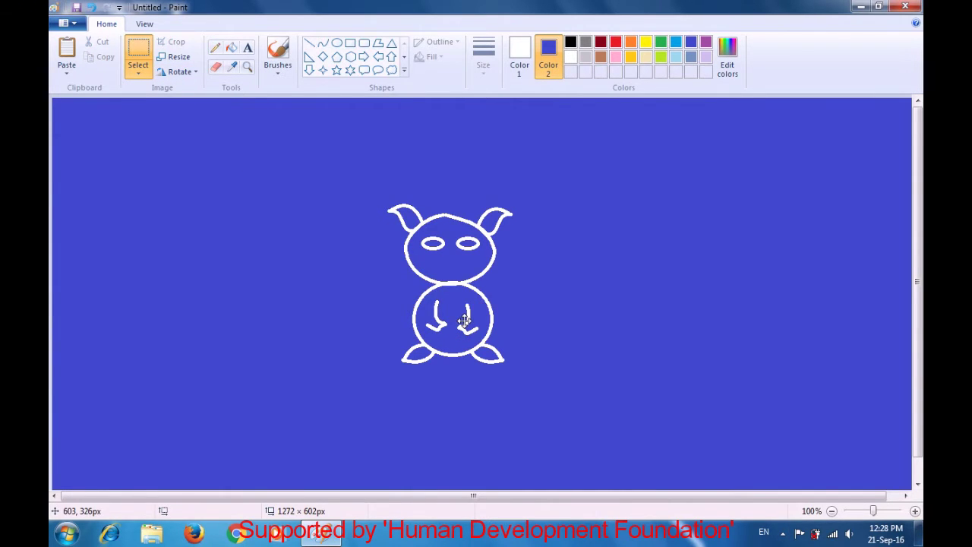
pyautogui.hotkey('ctrl', 'z')
pyautogui.click(527, 320)
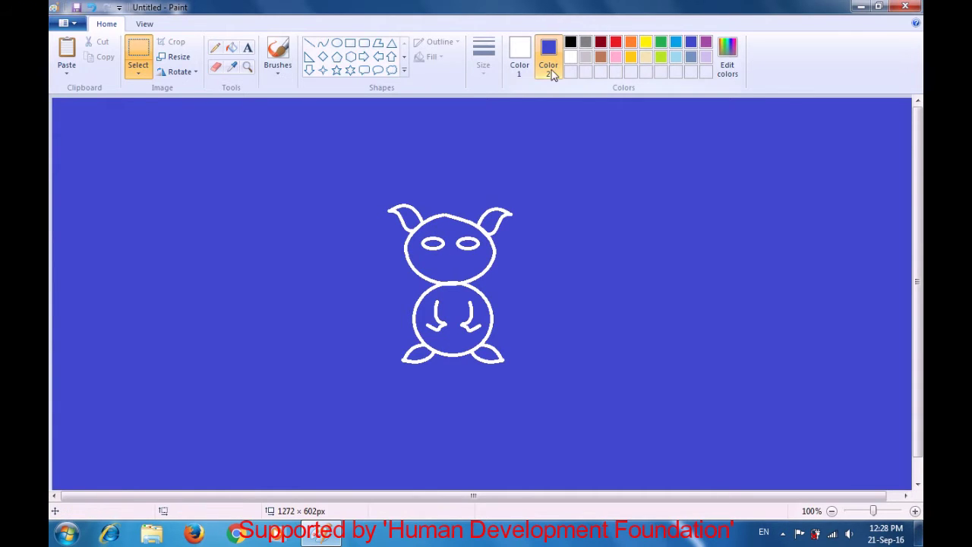
# Set the background colour to white and draw a small four-point star as the nose, centred just below the eyes.
pyautogui.click(571, 57)
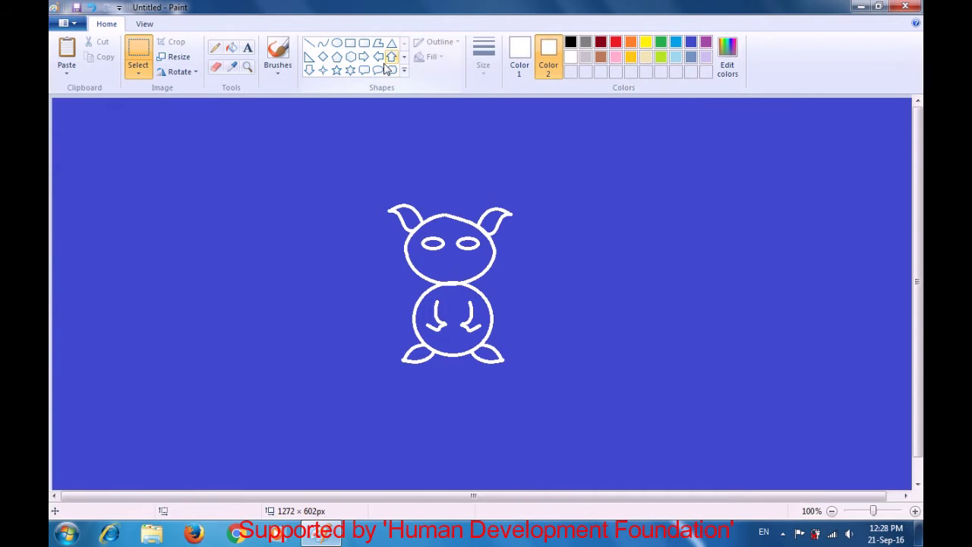
pyautogui.click(324, 70)
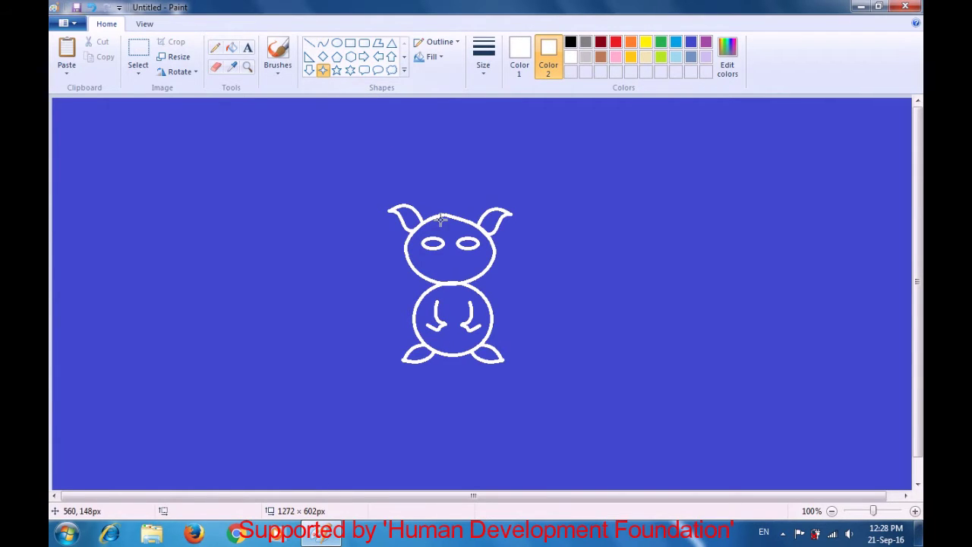
pyautogui.moveTo(448, 252); pyautogui.dragTo(451, 262)
pyautogui.click(541, 256)
# Draw the left half of the mouth as a curve about 17 × 16 px running down and left from the nose.
pyautogui.click(324, 48)
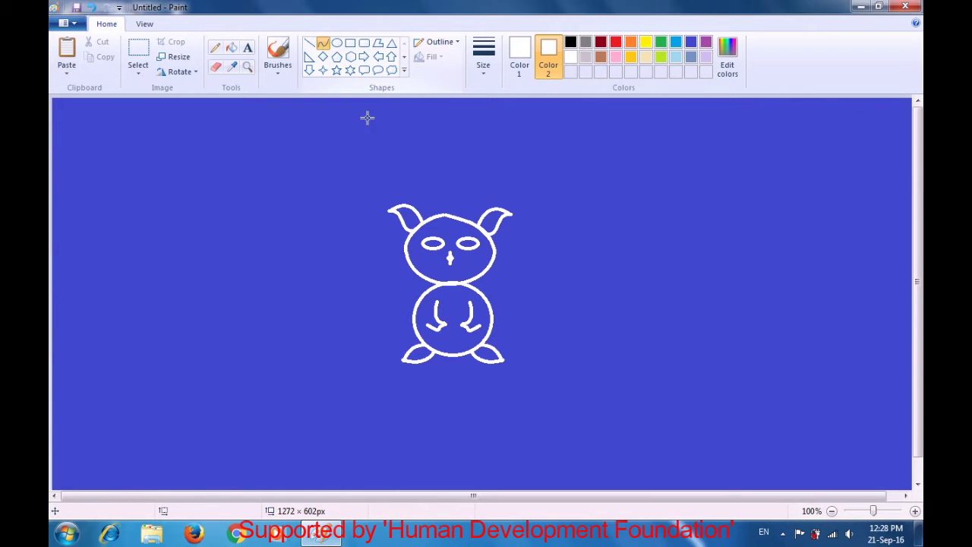
pyautogui.moveTo(450, 259); pyautogui.dragTo(438, 270)
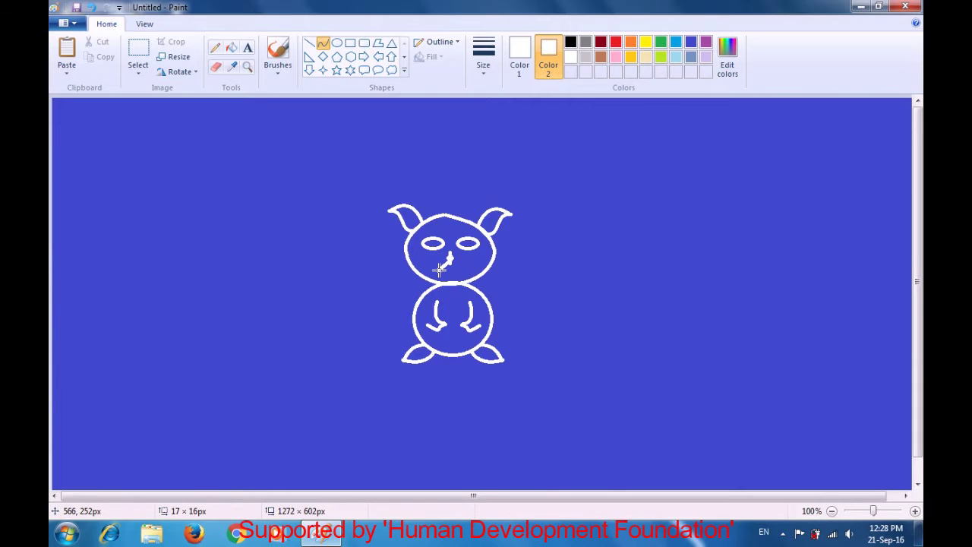
pyautogui.moveTo(439, 269); pyautogui.dragTo(450, 267)
pyautogui.press('Return')
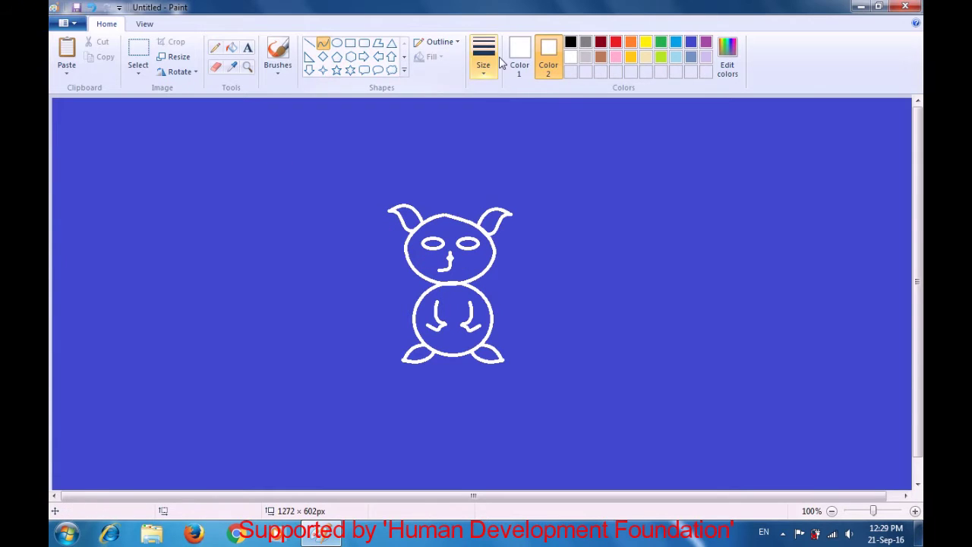
# Set the background colour to indigo, copy the left mouth curve with a selection about 46 × 24 px, and place the copy over the original.
pyautogui.click(692, 44)
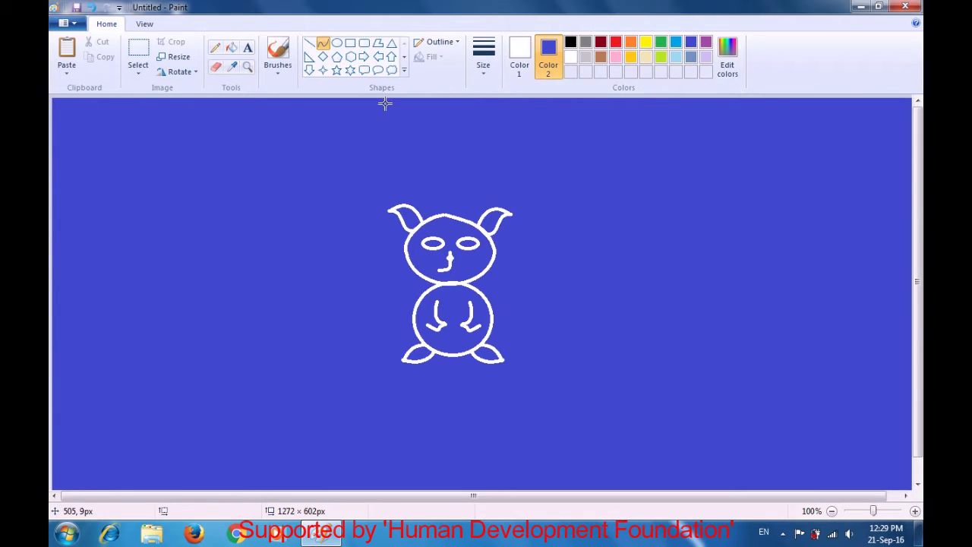
pyautogui.click(138, 50)
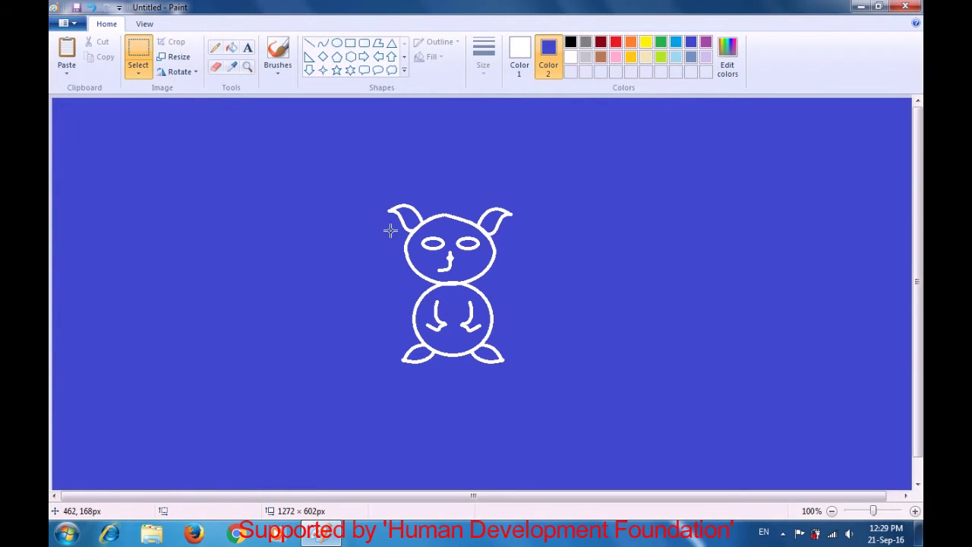
pyautogui.moveTo(432, 262); pyautogui.dragTo(464, 276)
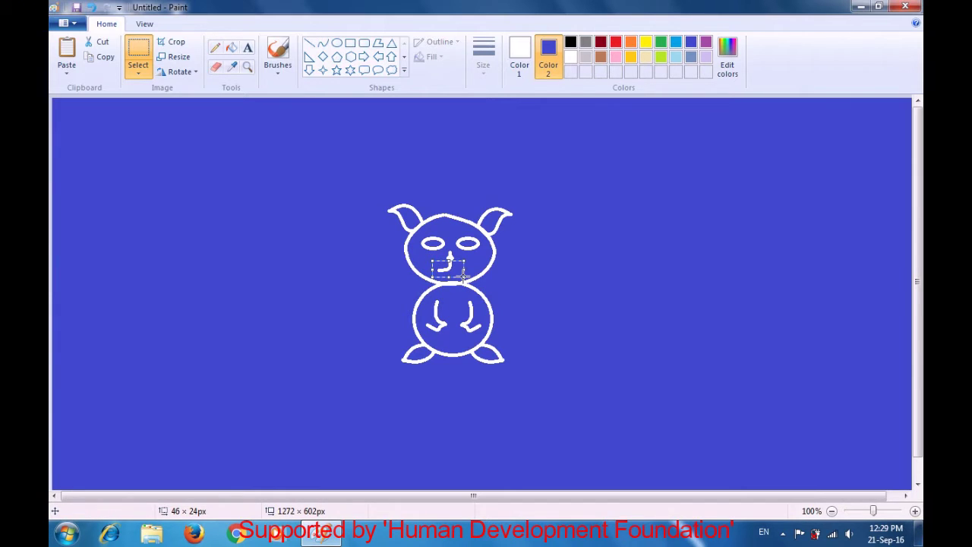
pyautogui.hotkey('ctrl', 'v')
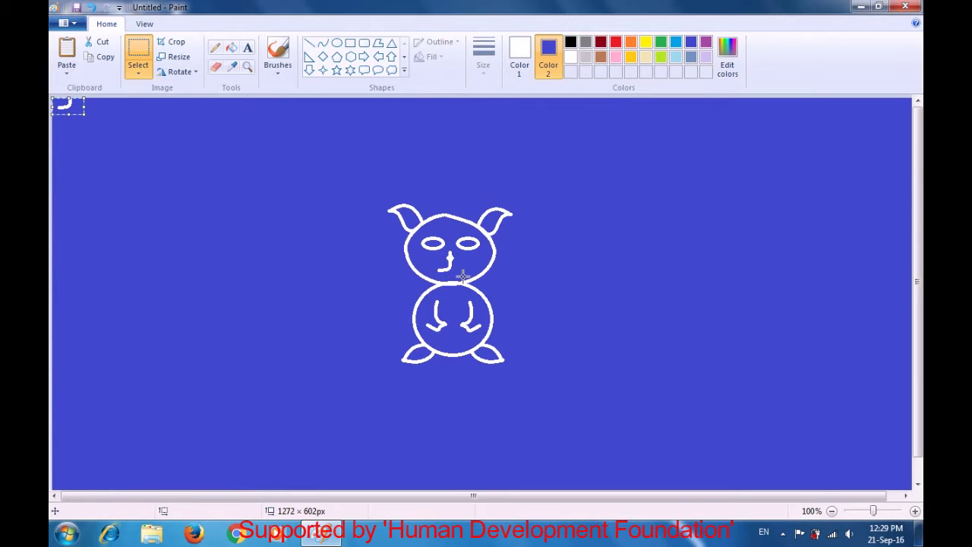
pyautogui.moveTo(69, 108); pyautogui.dragTo(449, 270)
pyautogui.click(439, 272)
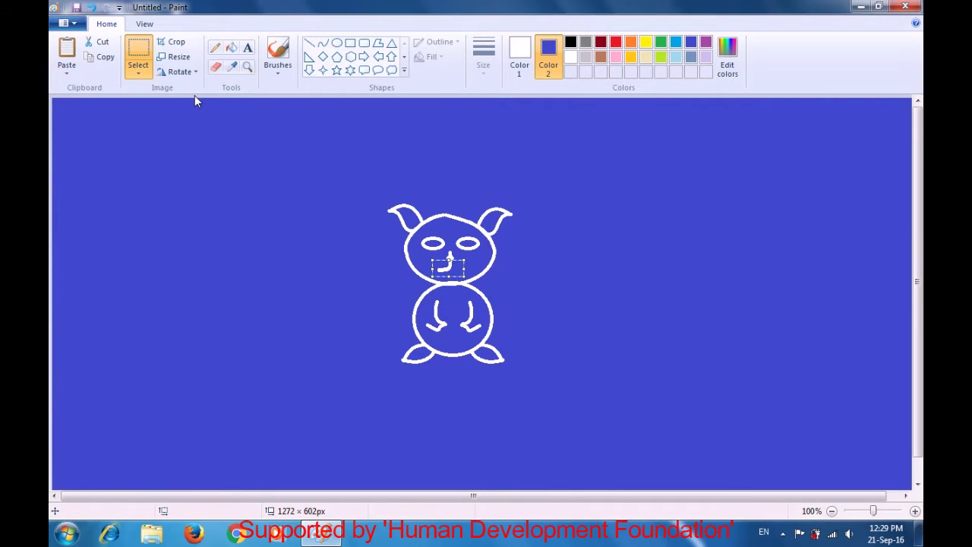
# Flip the pasted mouth curve horizontally and shift it slightly right so it forms the mouth's right half.
pyautogui.click(179, 71)
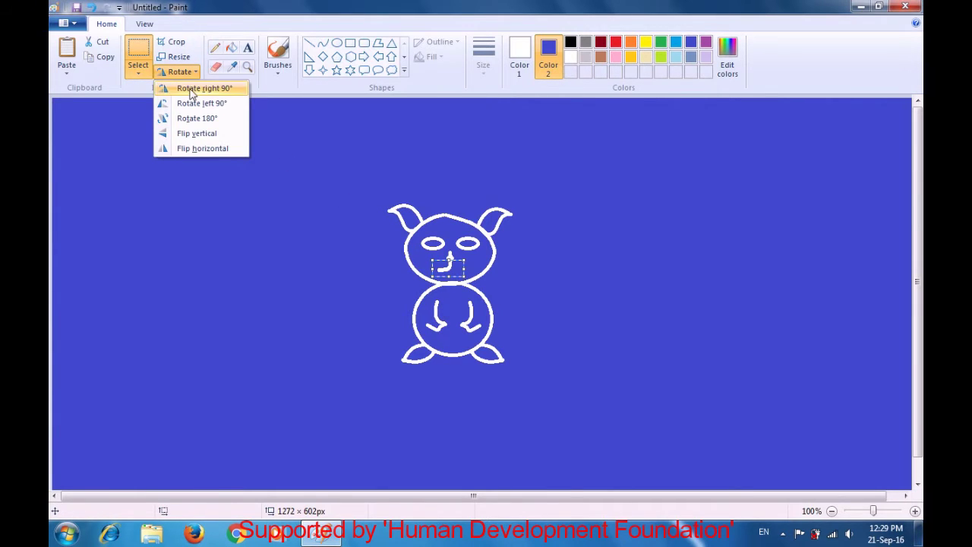
pyautogui.click(204, 149)
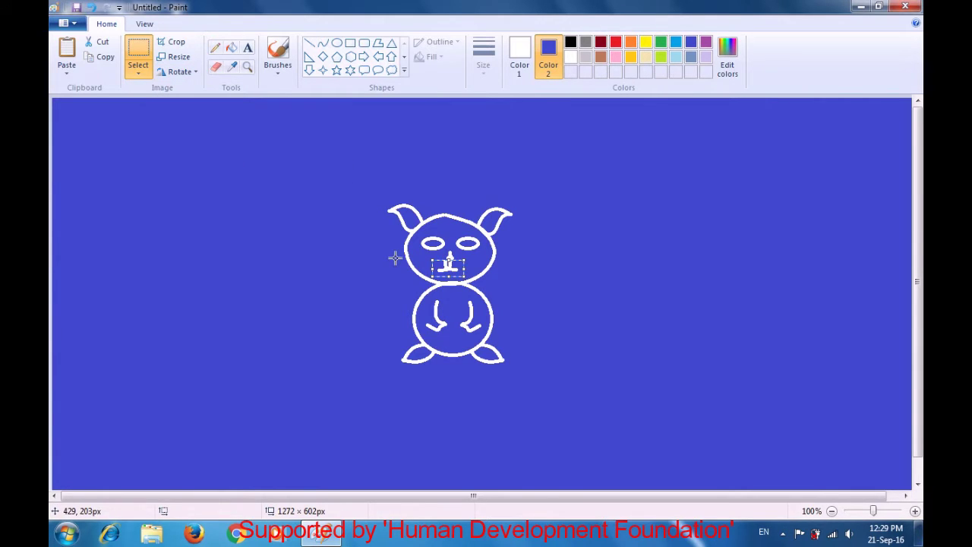
pyautogui.click(450, 266)
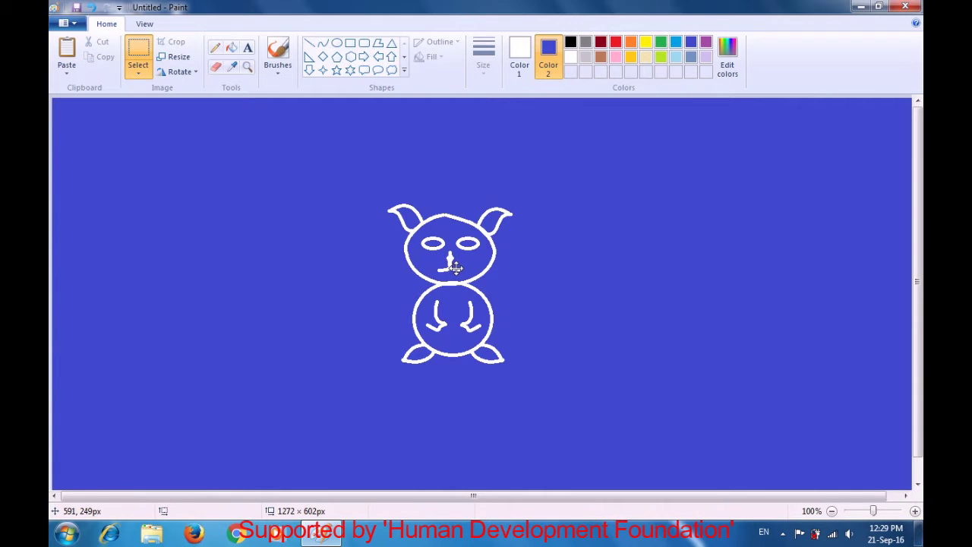
pyautogui.hotkey('ctrl', 'z')
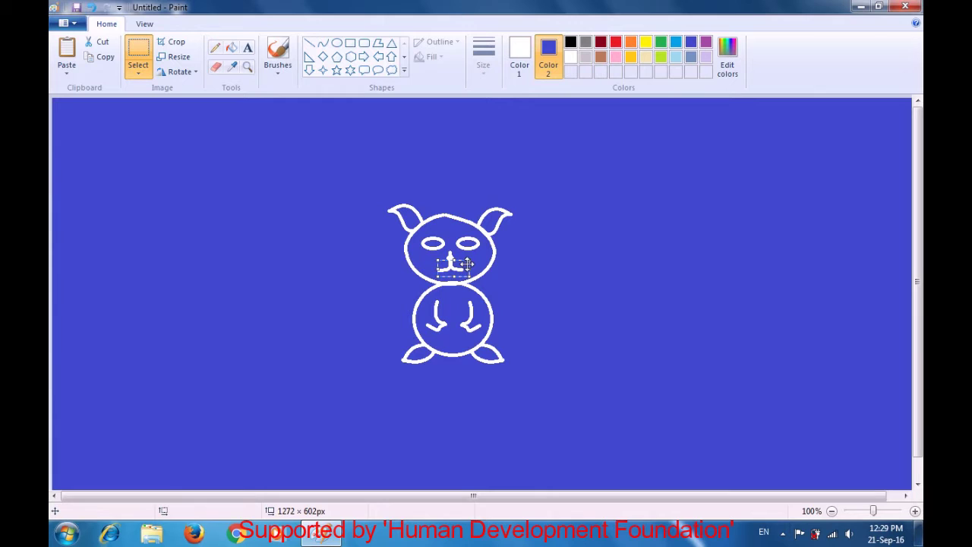
pyautogui.click(536, 278)
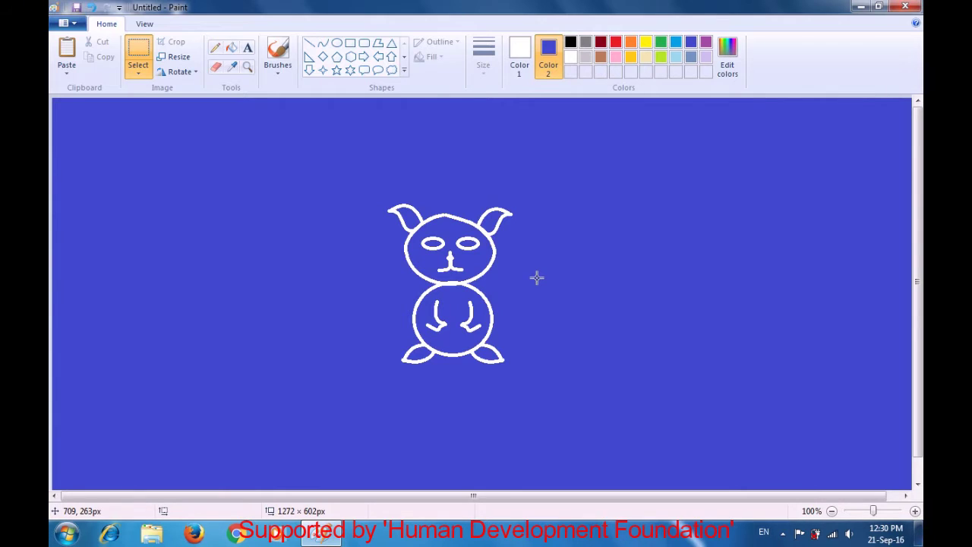
# Draw the tail's upper edge as an S-curve about 109 × 51 px, rising right from the top of the right foot.
pyautogui.click(323, 45)
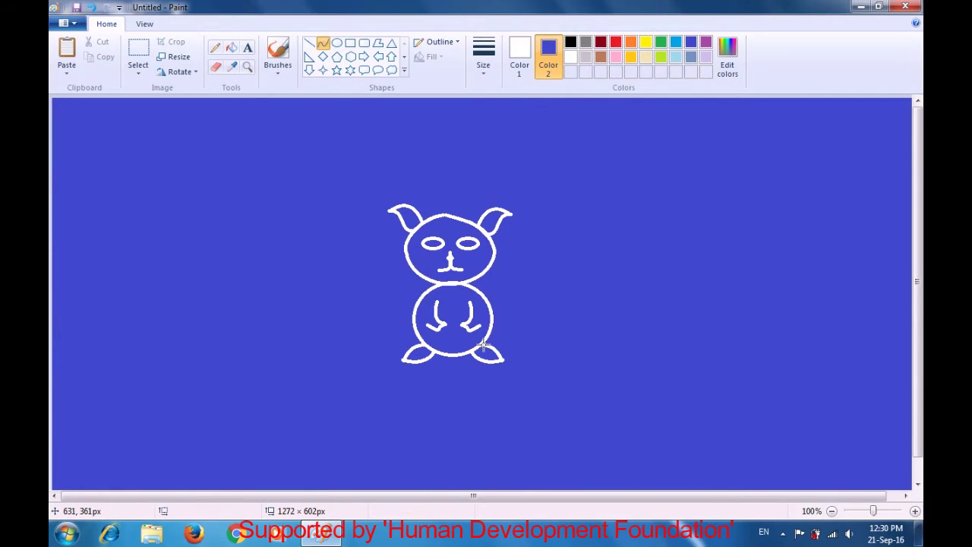
pyautogui.moveTo(480, 348); pyautogui.dragTo(560, 315)
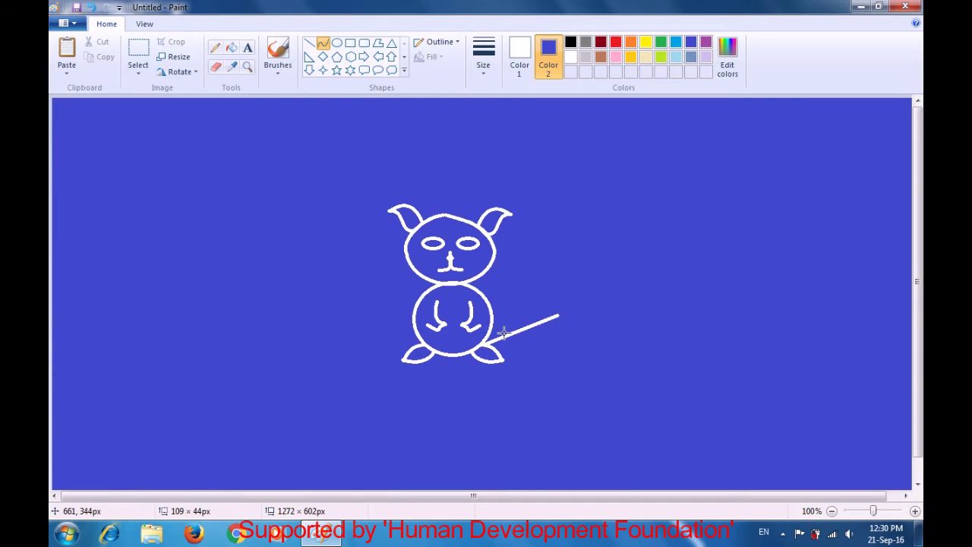
pyautogui.moveTo(504, 342); pyautogui.dragTo(527, 313)
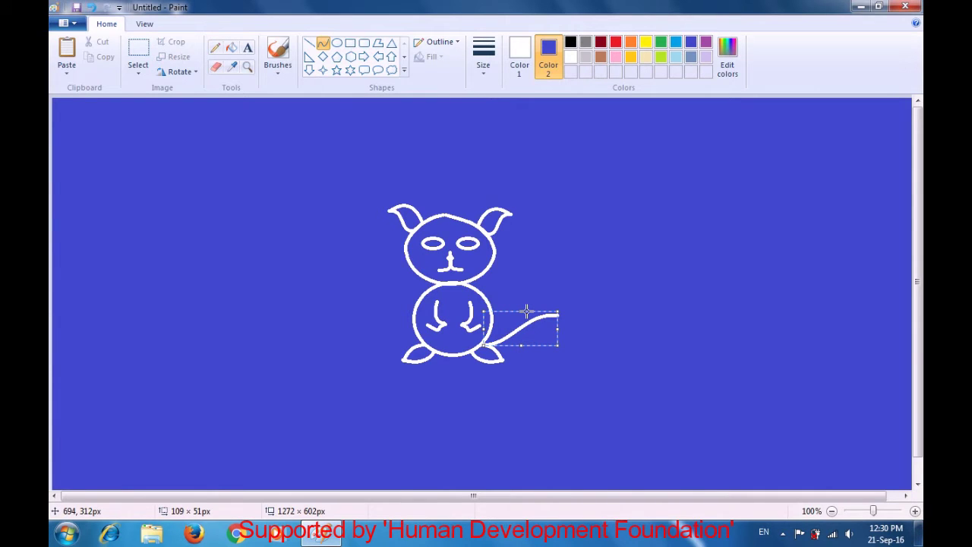
pyautogui.click(557, 266)
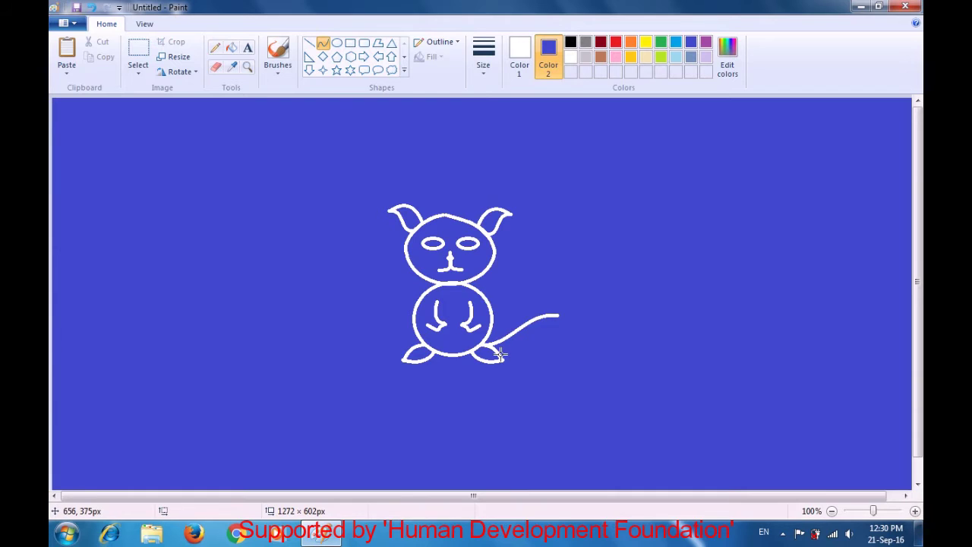
# Draw the tail's lower edge as a curve about 82 px wide from the right foot's tip to the end of the upper edge.
pyautogui.moveTo(501, 354); pyautogui.dragTo(556, 315)
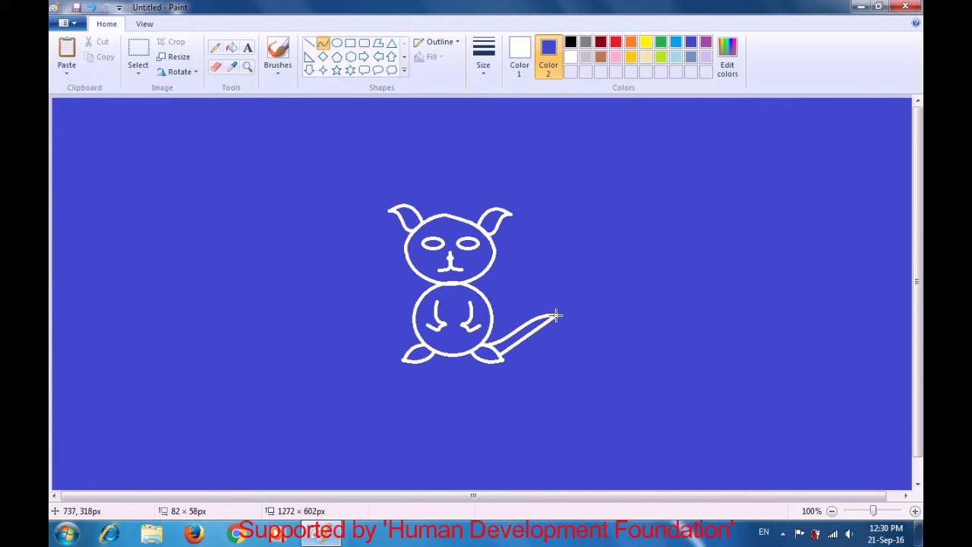
pyautogui.moveTo(504, 362); pyautogui.dragTo(521, 321)
pyautogui.click(543, 332)
pyautogui.click(532, 262)
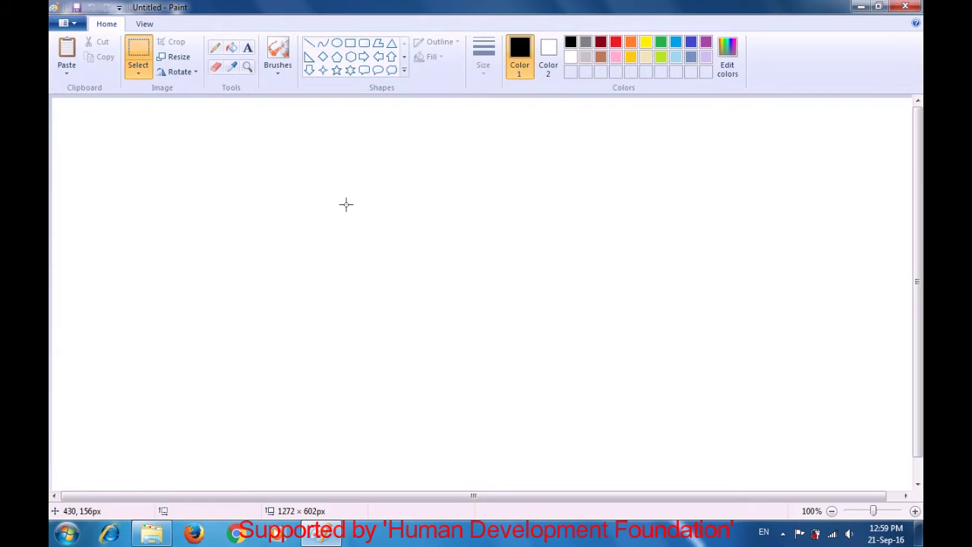
# Draw a black ellipse about 127 × 116 px near the blank canvas's upper middle and give it the second-thickest outline.
pyautogui.click(336, 46)
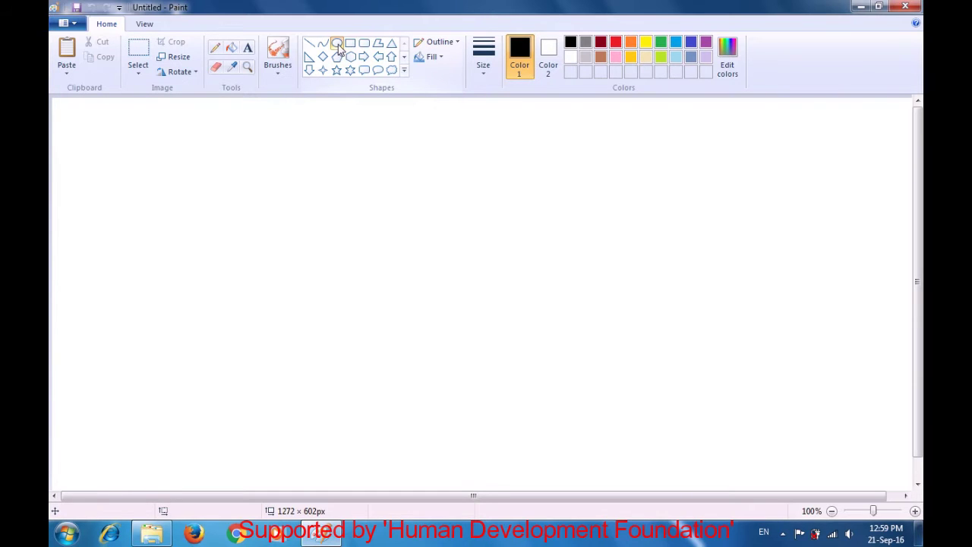
pyautogui.click(512, 66)
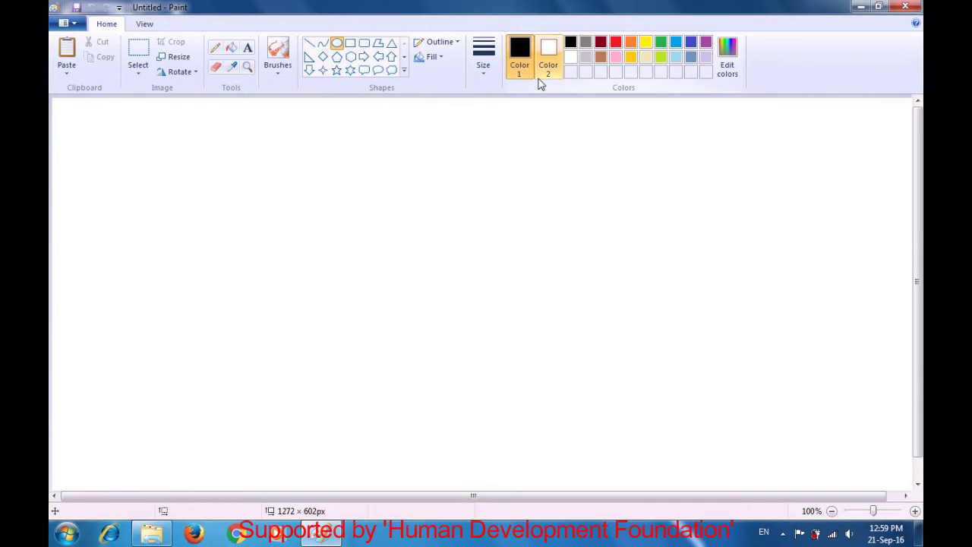
pyautogui.moveTo(411, 187); pyautogui.dragTo(497, 265)
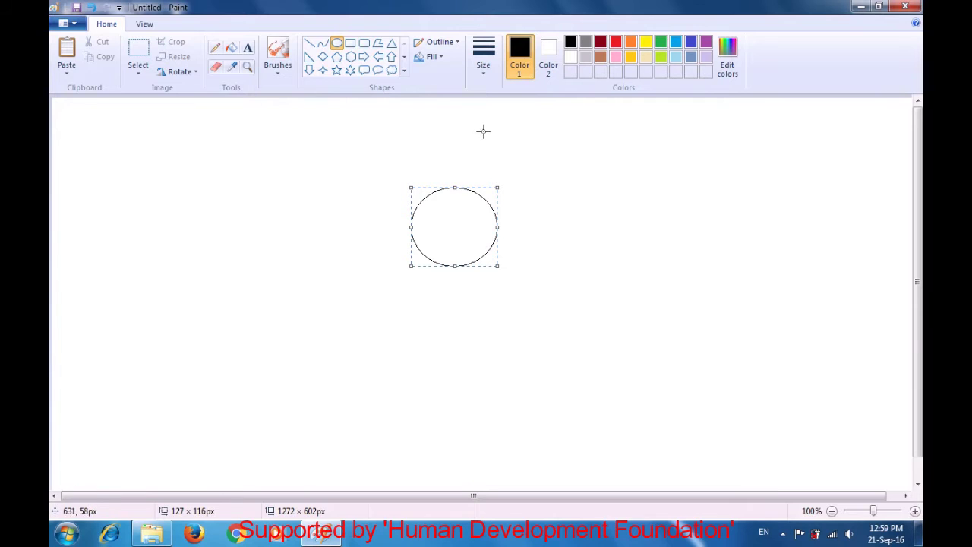
pyautogui.click(481, 76)
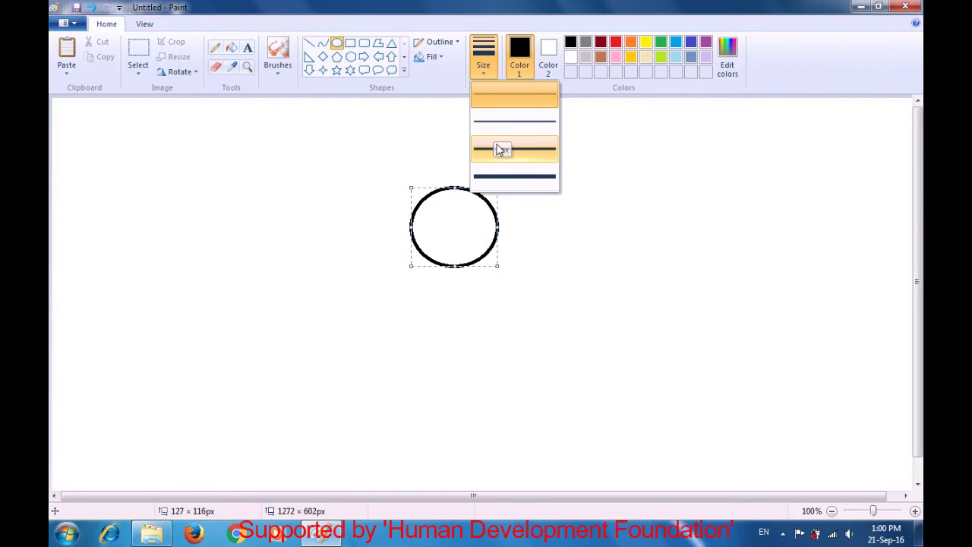
pyautogui.click(498, 149)
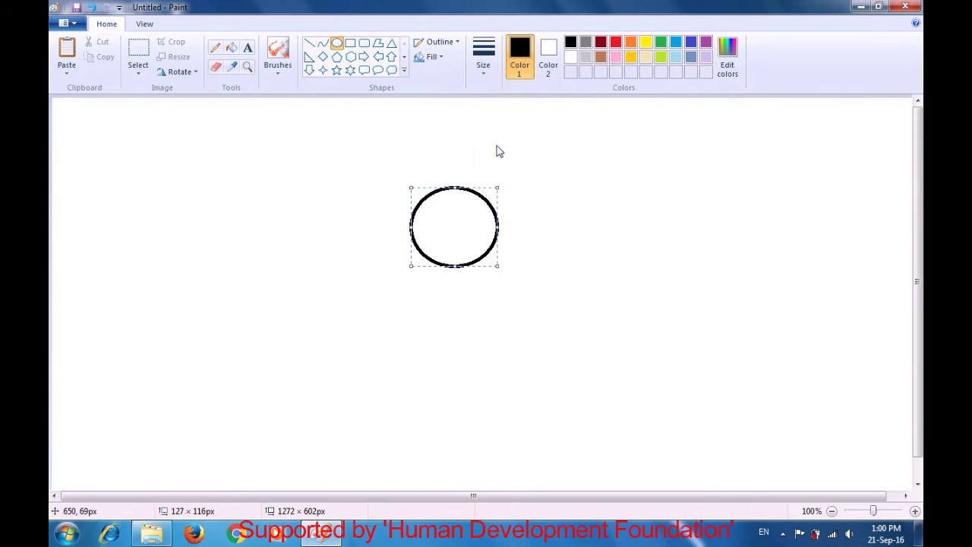
pyautogui.click(599, 196)
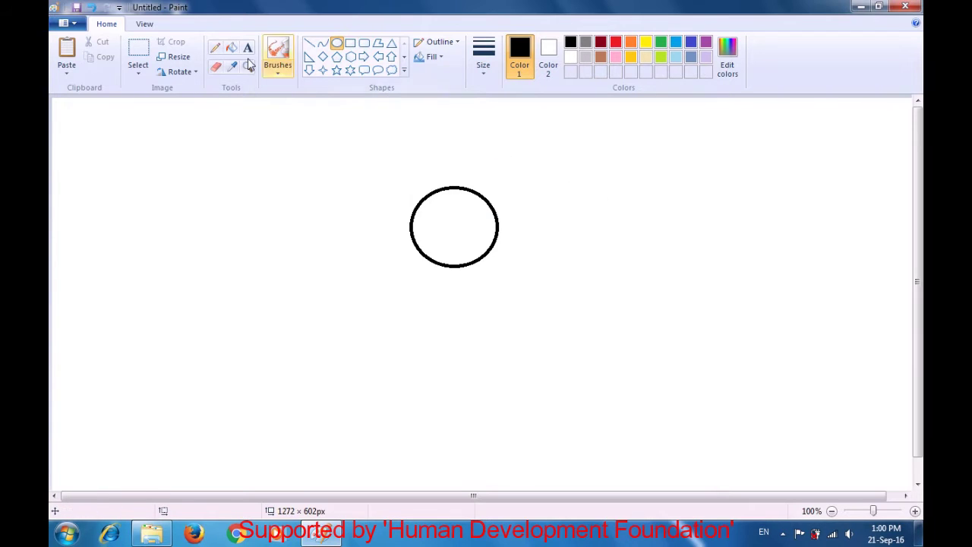
# Delete the lower part of the ellipse with a selection about 188 × 84 px, leaving an open arch.
pyautogui.click(139, 50)
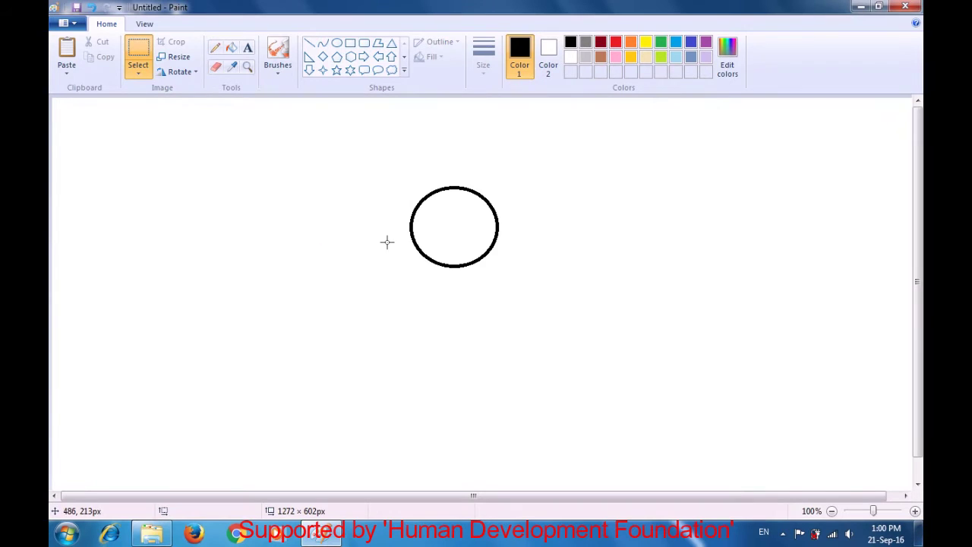
pyautogui.moveTo(398, 240); pyautogui.dragTo(524, 296)
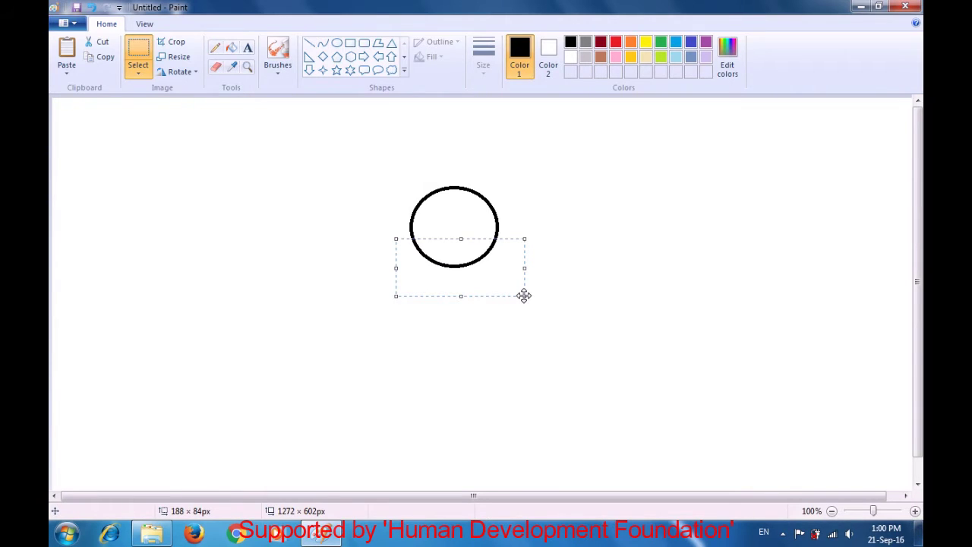
pyautogui.press('Delete')
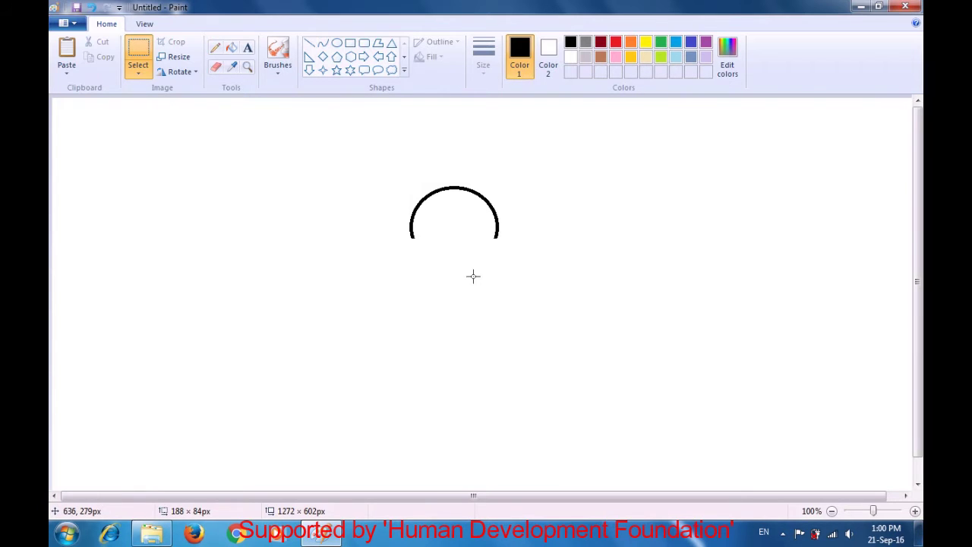
# Draw an S-curve about 69 × 40 px from the arch's inner centre down to just past its left end.
pyautogui.click(322, 44)
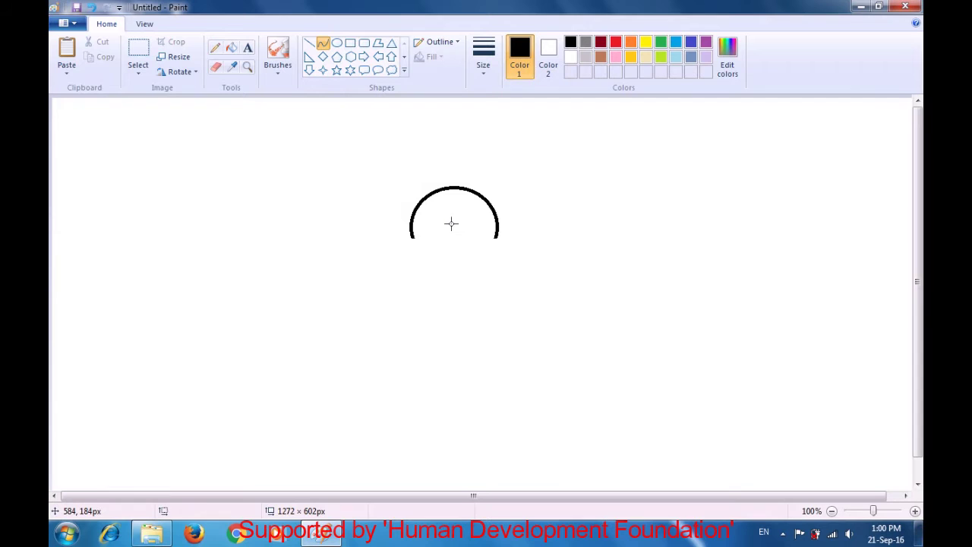
pyautogui.moveTo(453, 225); pyautogui.dragTo(403, 246)
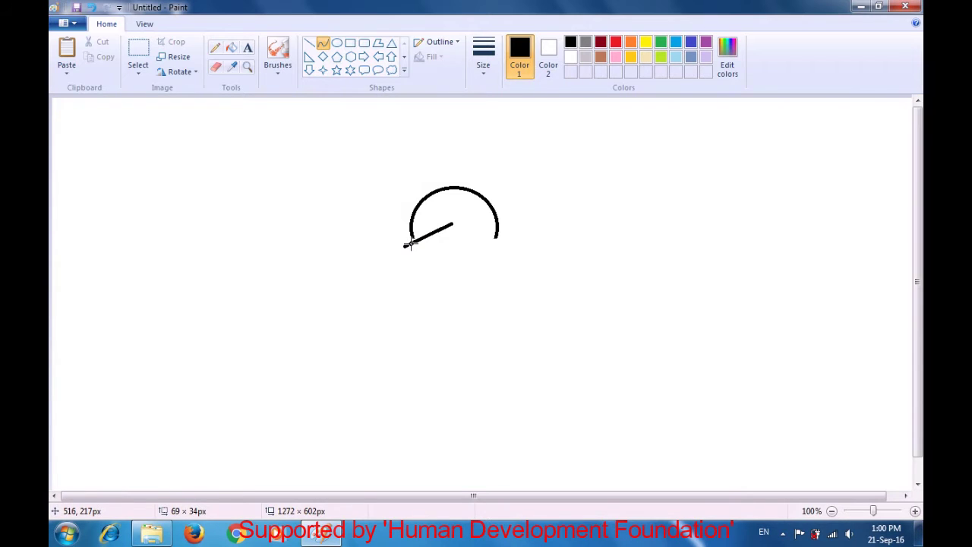
pyautogui.moveTo(434, 233)
pyautogui.mouseDown()
pyautogui.moveTo(427, 220)
pyautogui.moveTo(416, 240)
pyautogui.moveTo(439, 236)
pyautogui.mouseUp()
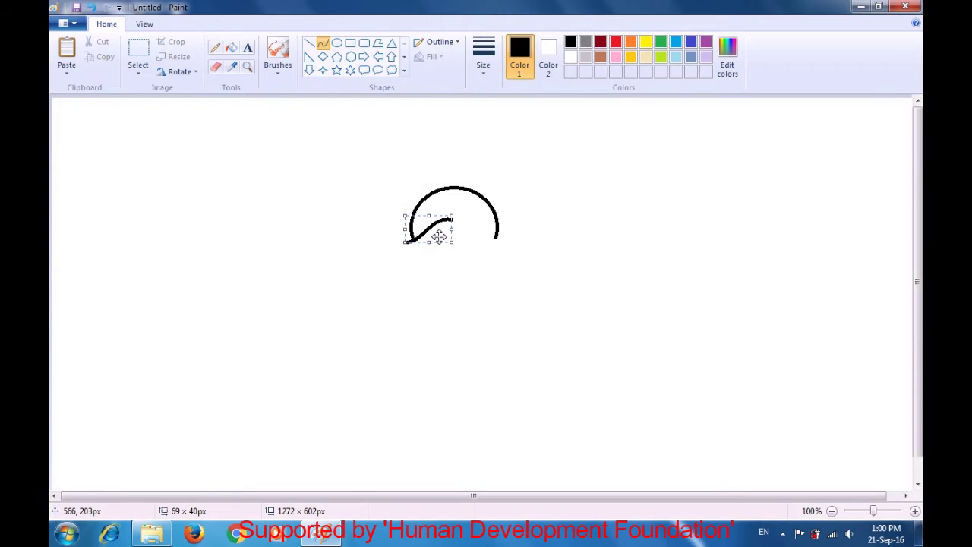
pyautogui.click(506, 281)
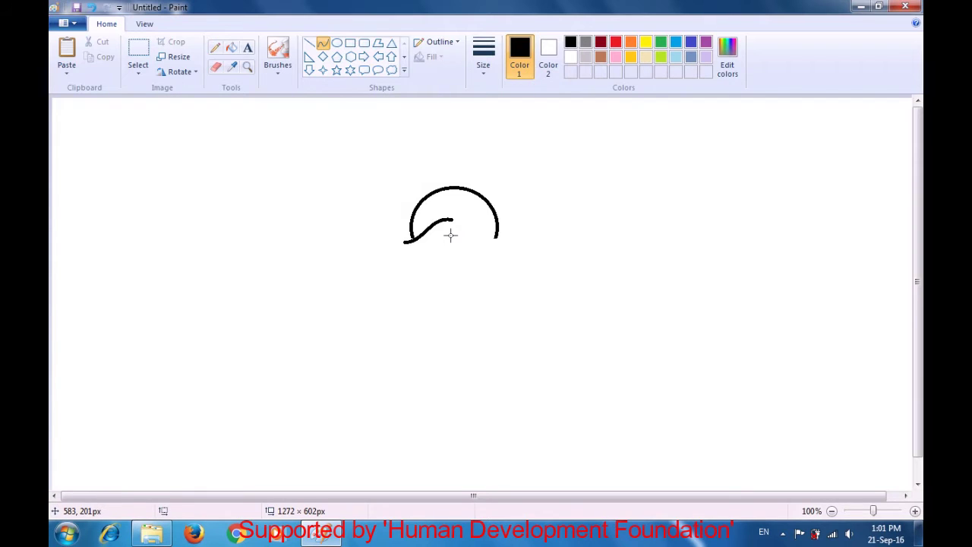
pyautogui.moveTo(451, 236); pyautogui.dragTo(407, 242)
pyautogui.moveTo(422, 241)
pyautogui.mouseDown()
pyautogui.moveTo(418, 258)
pyautogui.moveTo(430, 260)
pyautogui.moveTo(411, 257)
pyautogui.moveTo(423, 267)
pyautogui.mouseUp()
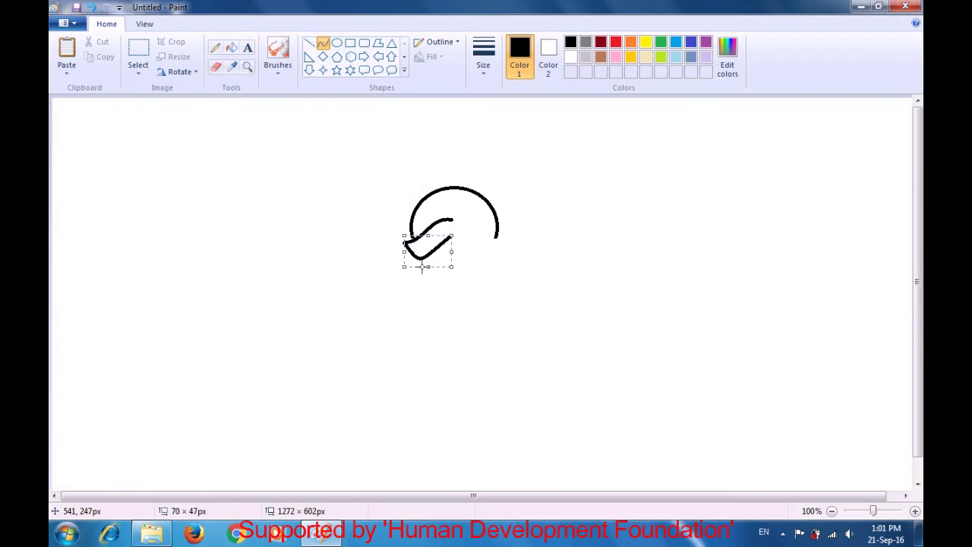
pyautogui.hotkey('ctrl', 'z')
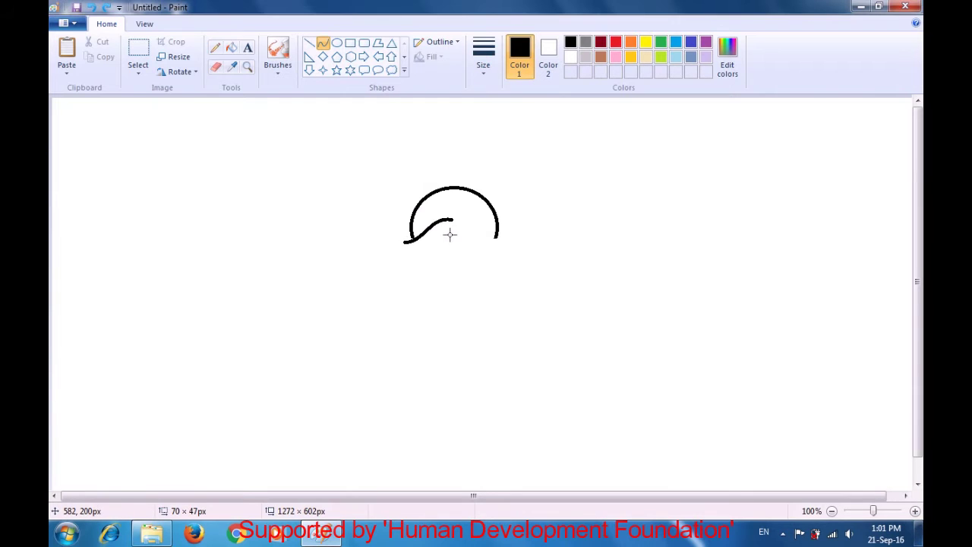
# Draw a downward-bulging curve about 68 px wide from below the S-curve's inner end to its outer left tip.
pyautogui.moveTo(450, 235); pyautogui.dragTo(403, 244)
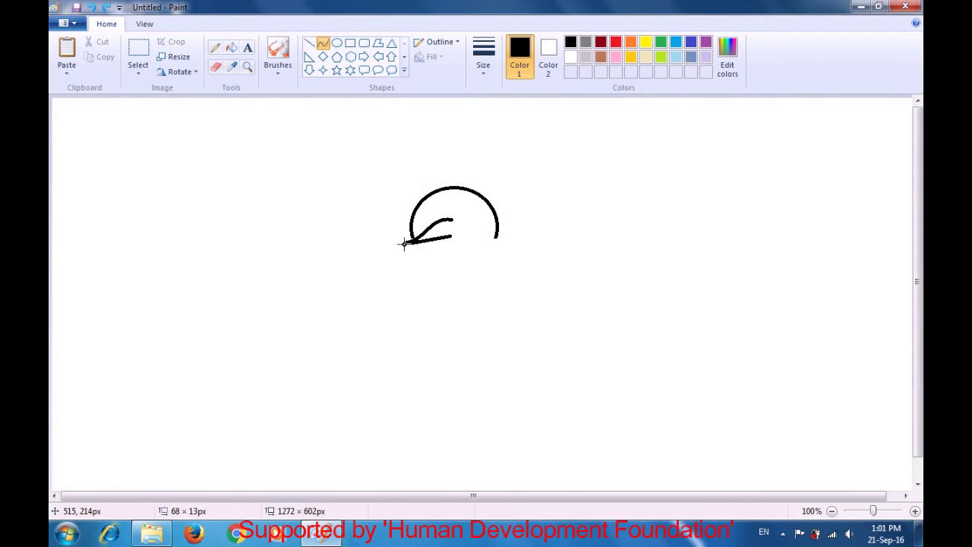
pyautogui.moveTo(430, 243); pyautogui.dragTo(427, 270)
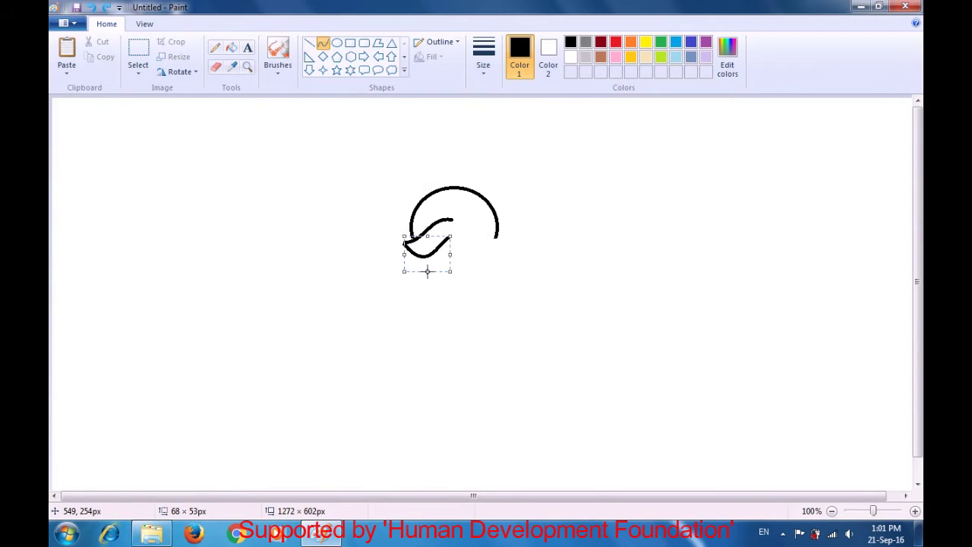
pyautogui.click(468, 264)
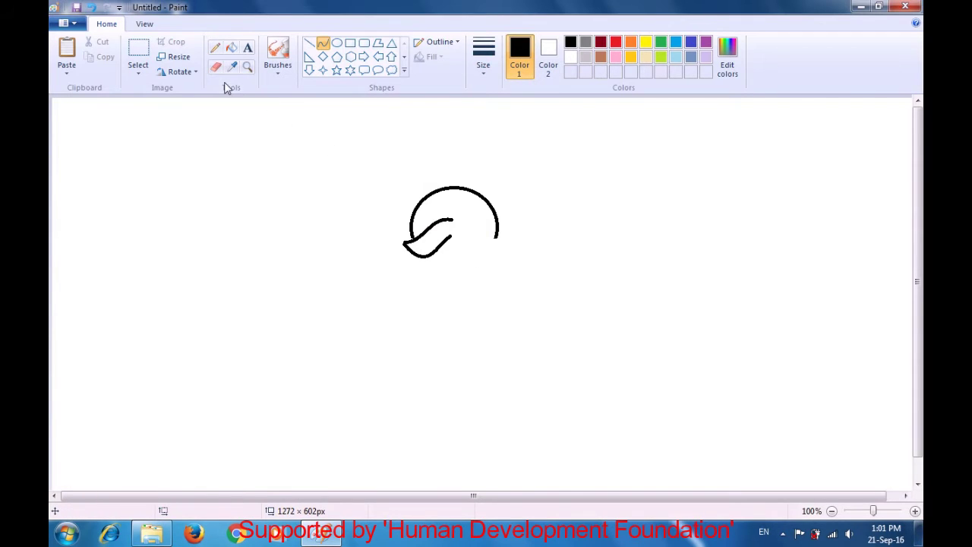
# Duplicate the finished moustache half using a rectangular selection about 103 × 68 px around it.
pyautogui.click(143, 53)
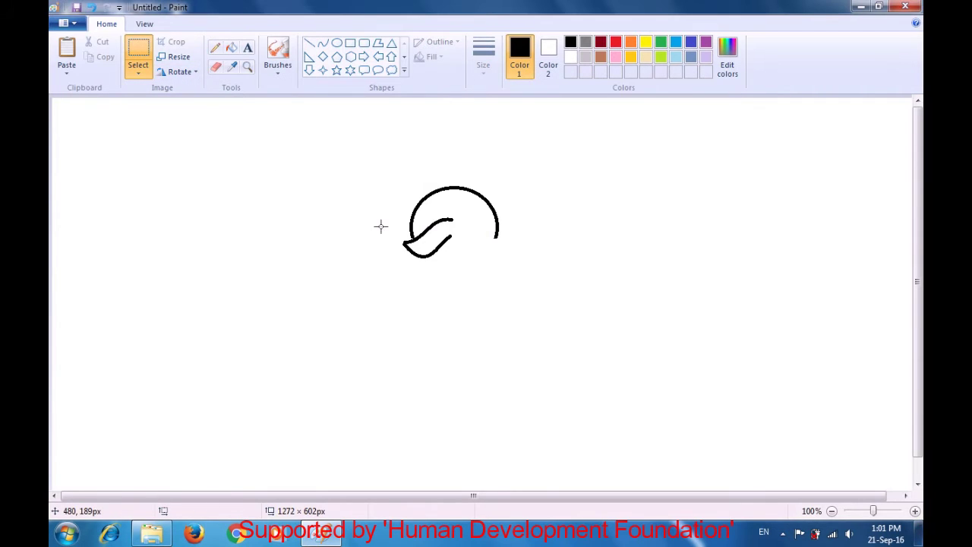
pyautogui.moveTo(387, 215)
pyautogui.mouseDown()
pyautogui.moveTo(417, 258)
pyautogui.moveTo(457, 262)
pyautogui.mouseUp()
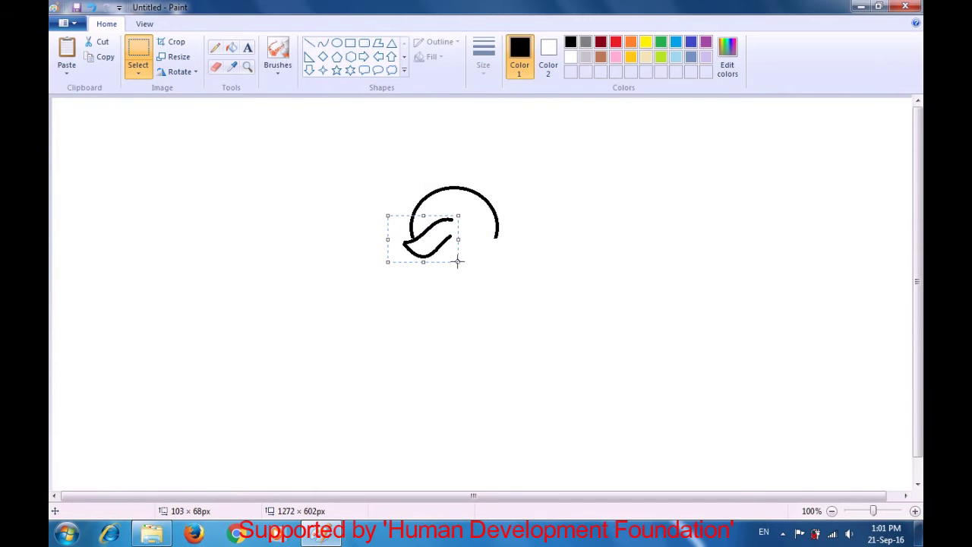
pyautogui.hotkey('ctrl', 'c')
pyautogui.hotkey('ctrl', 'v')
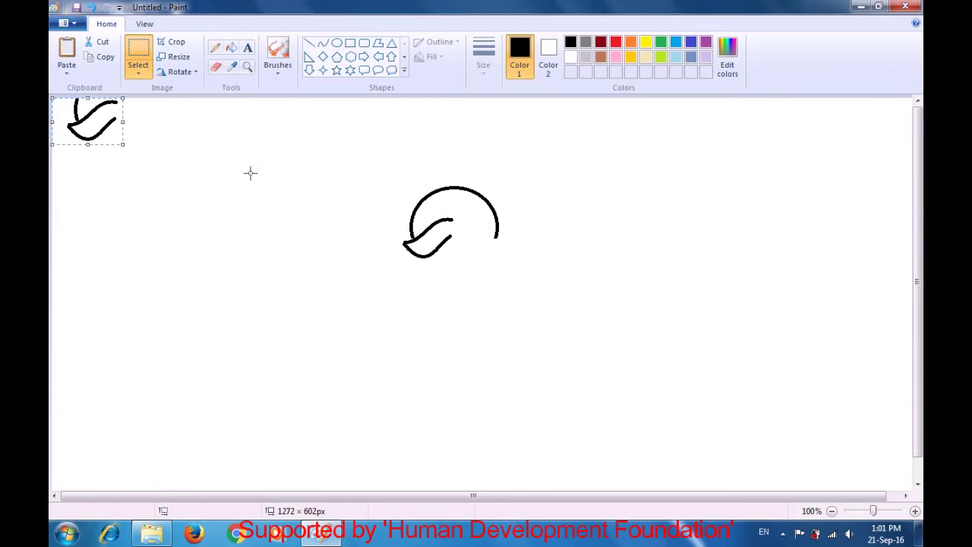
# Flip the pasted moustache half horizontally and place it against the original as its mirrored right side.
pyautogui.click(139, 76)
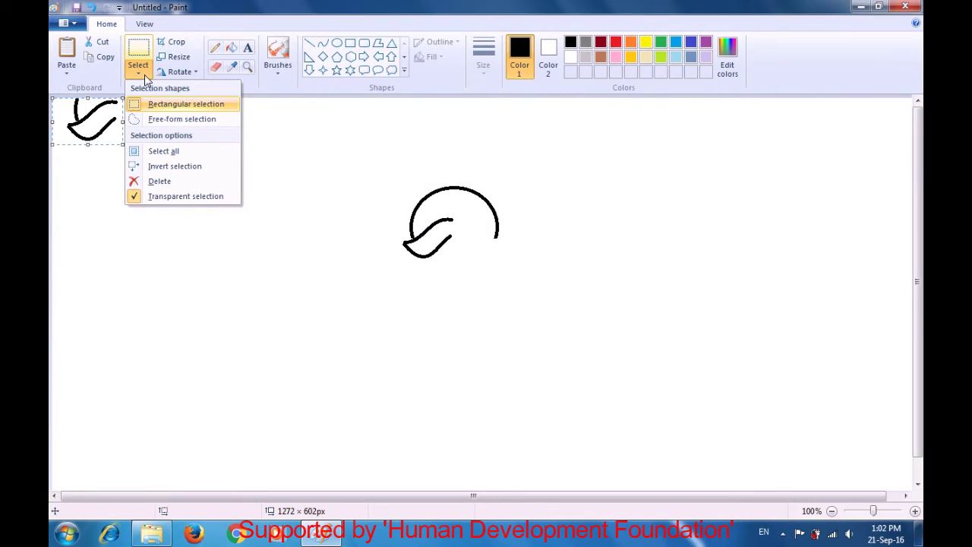
pyautogui.click(145, 79)
pyautogui.click(180, 74)
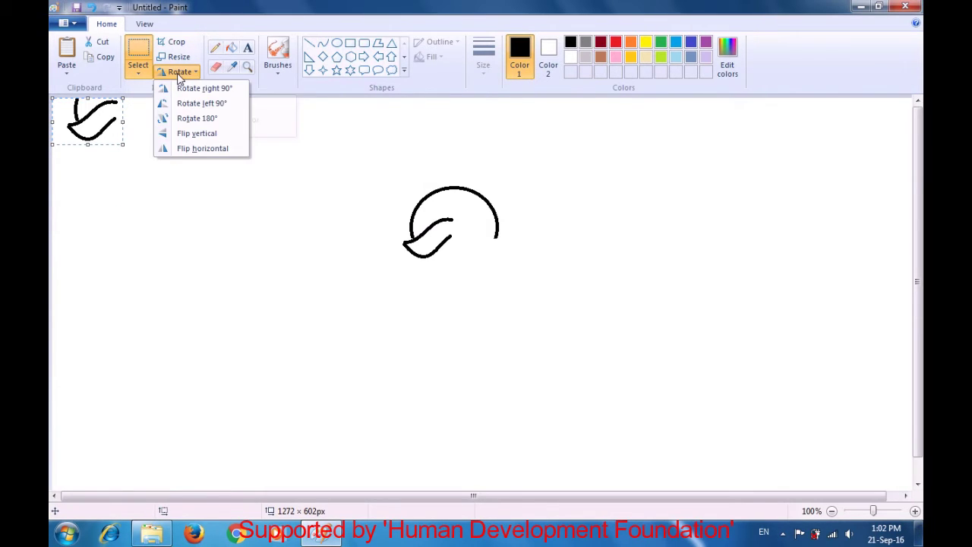
pyautogui.click(200, 148)
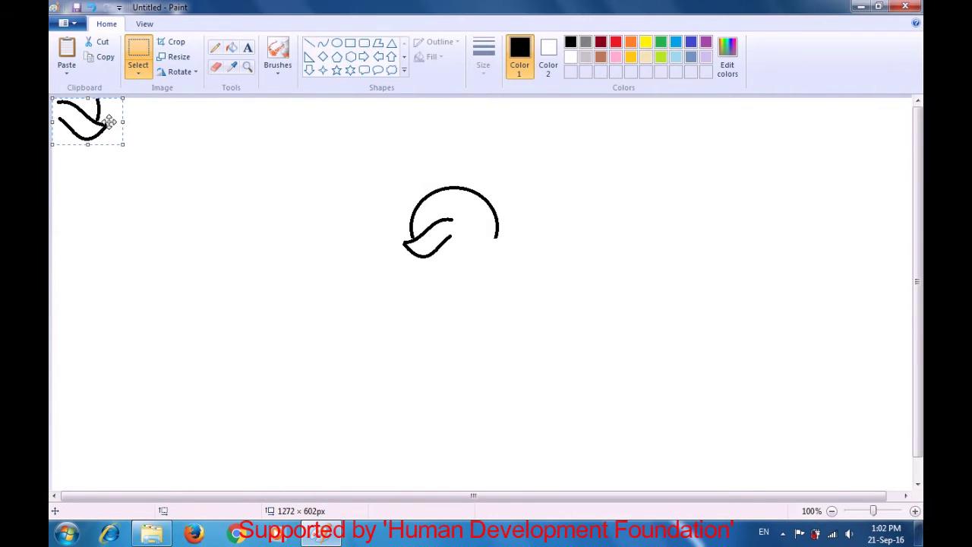
pyautogui.moveTo(110, 121)
pyautogui.mouseDown()
pyautogui.moveTo(509, 250)
pyautogui.moveTo(508, 239)
pyautogui.mouseUp()
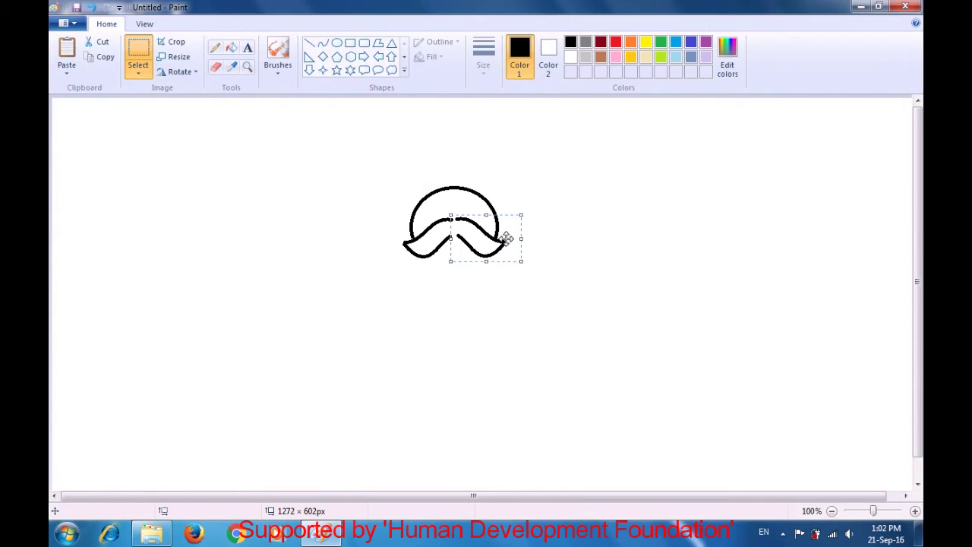
pyautogui.click(550, 215)
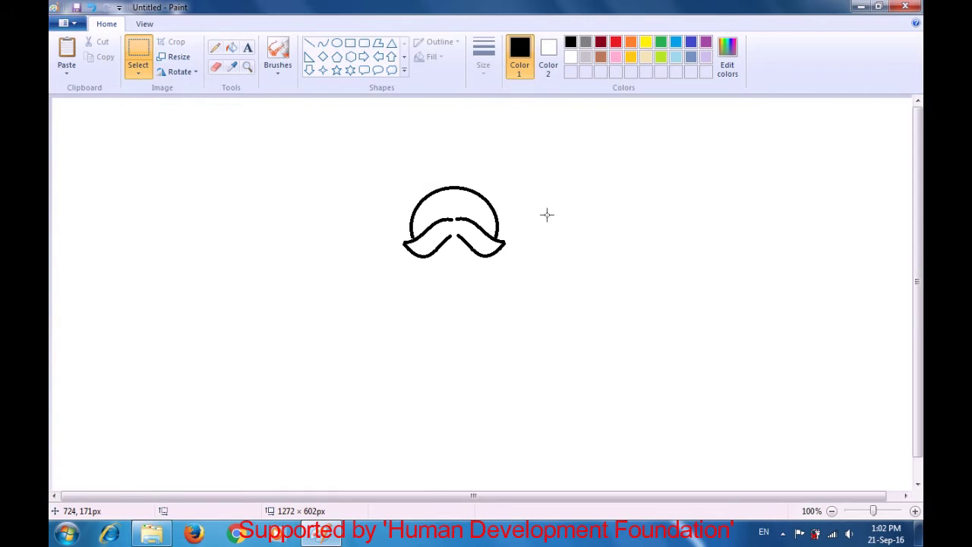
# Draw a nose as an ellipse about 29 × 28 px with solid black fill where the two moustache halves meet.
pyautogui.click(337, 44)
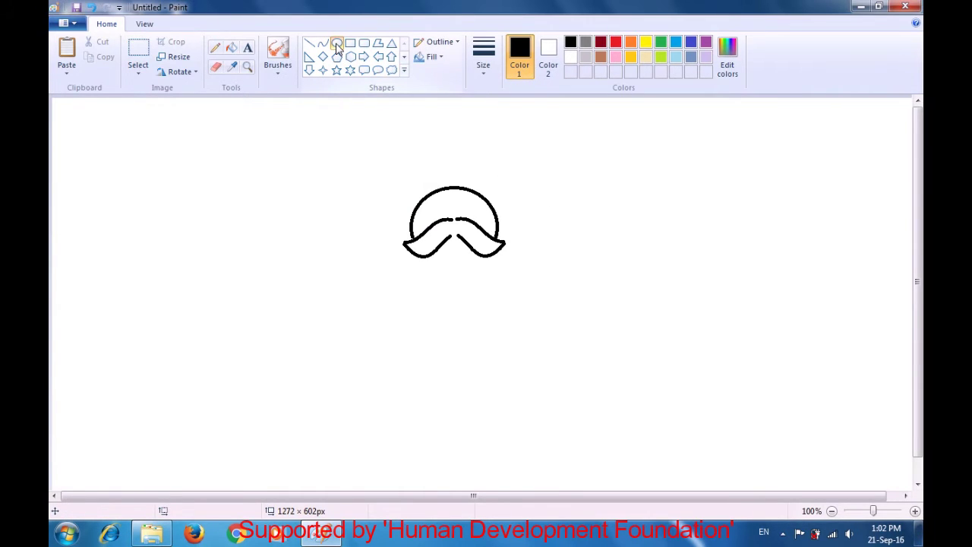
pyautogui.click(550, 59)
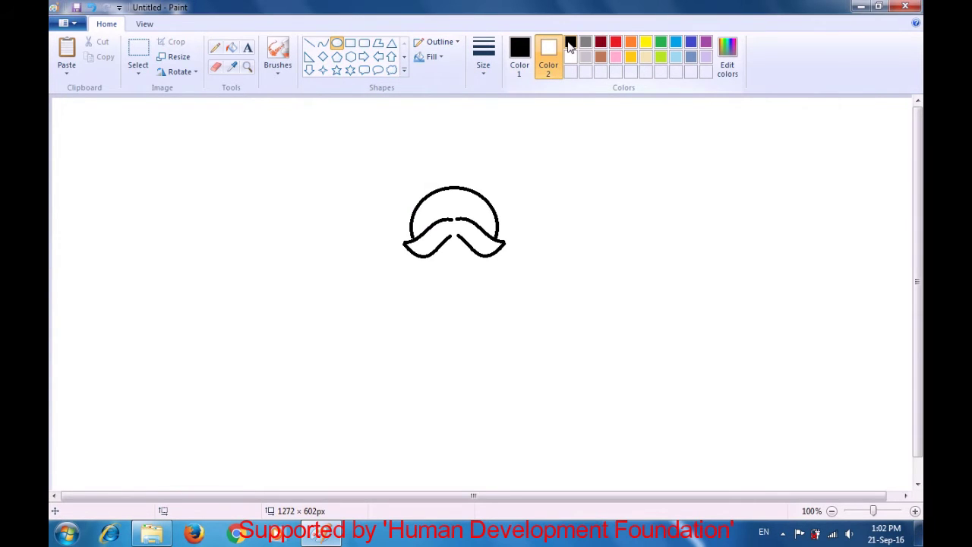
pyautogui.click(570, 44)
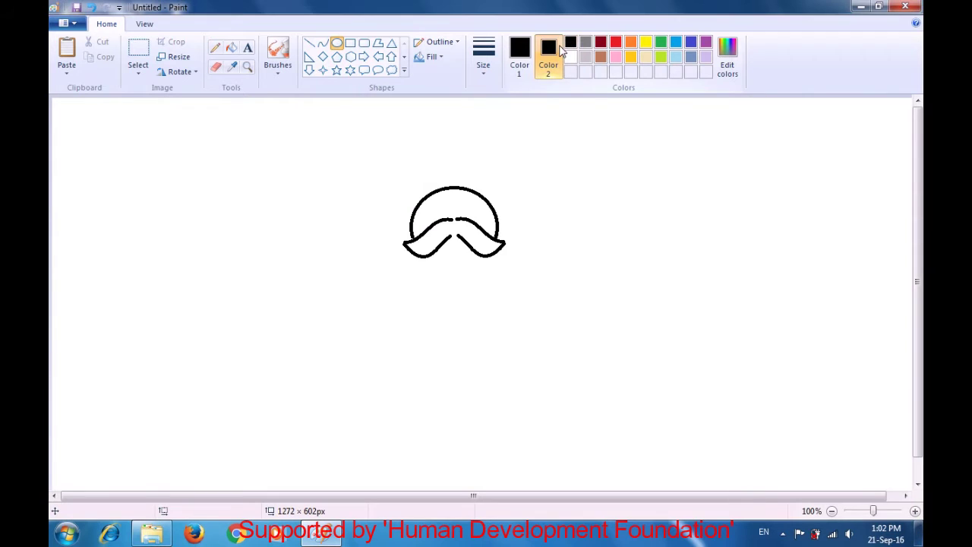
pyautogui.click(433, 58)
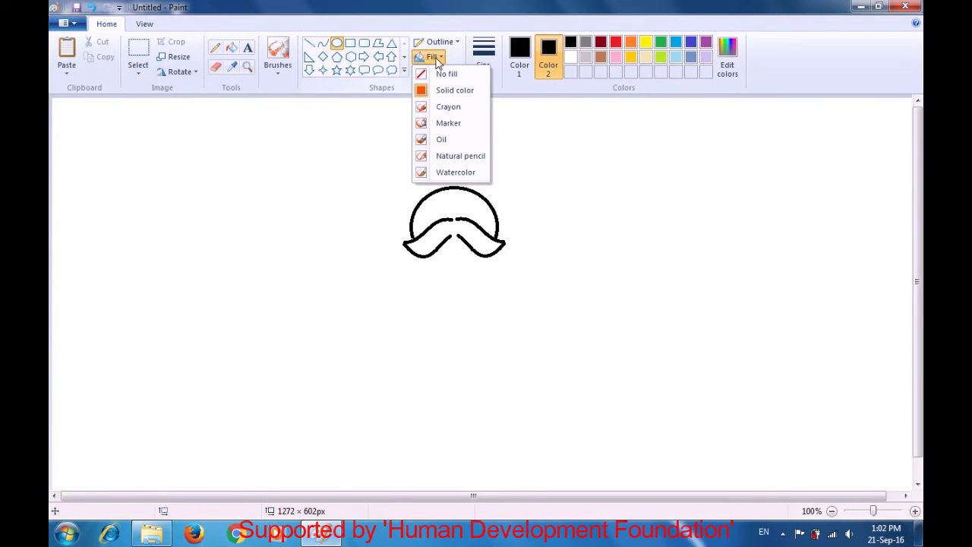
pyautogui.click(447, 90)
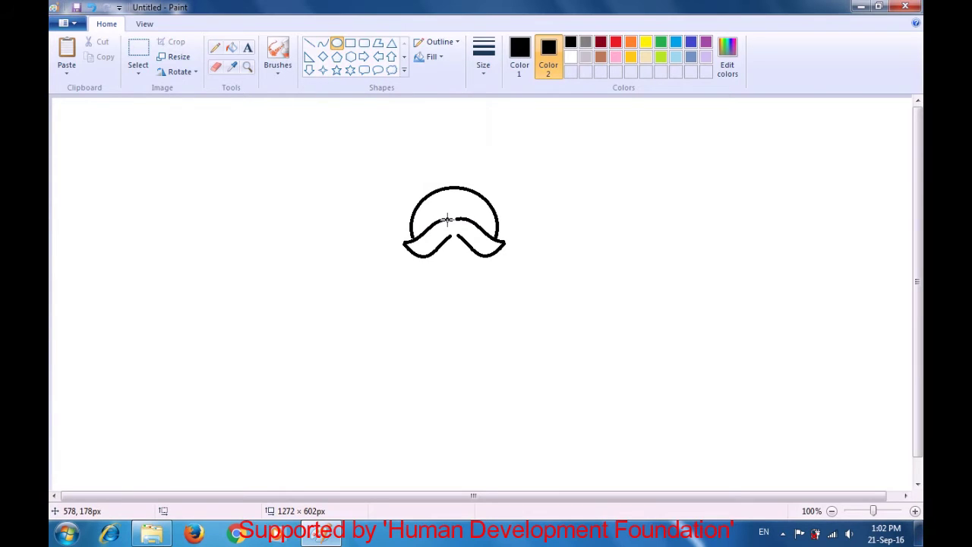
pyautogui.moveTo(446, 219); pyautogui.dragTo(465, 237)
pyautogui.moveTo(469, 238); pyautogui.dragTo(467, 237)
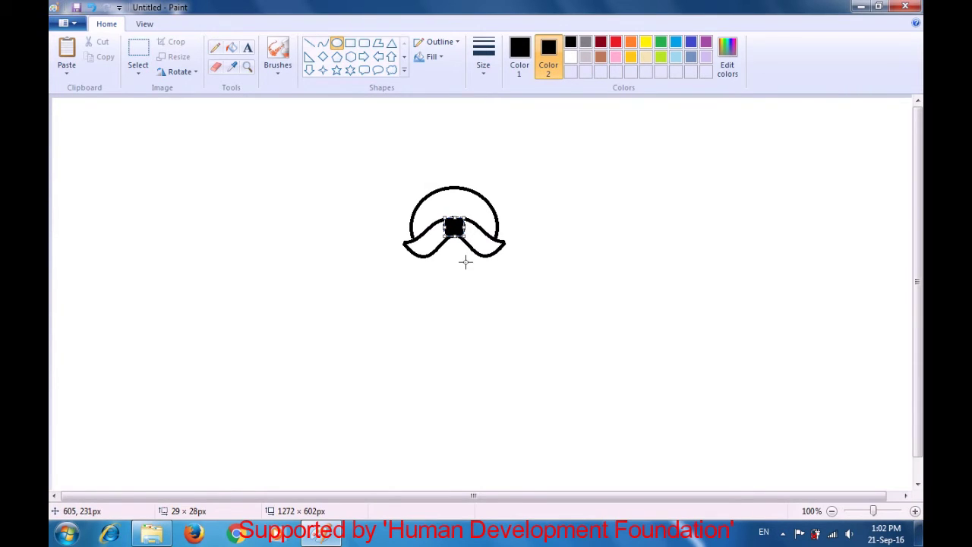
pyautogui.click(469, 279)
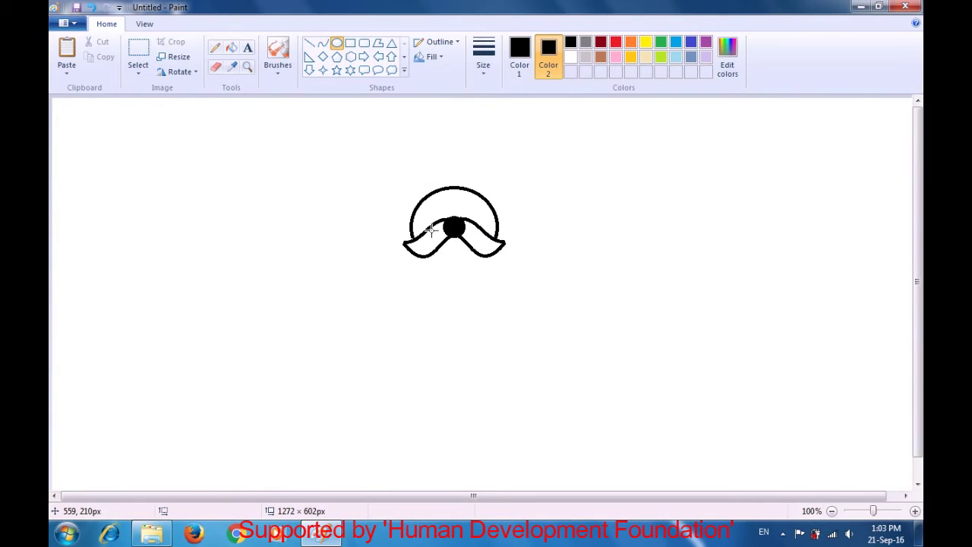
# Set Color 2 to white and draw a downward-bulging chin curve about 69 × 31 px between the undersides of the moustache halves.
pyautogui.click(571, 58)
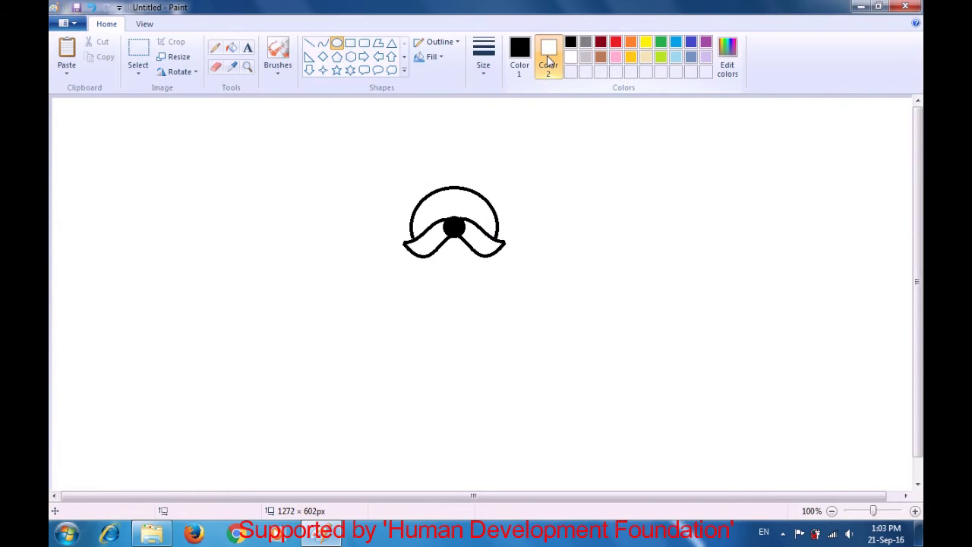
pyautogui.click(549, 60)
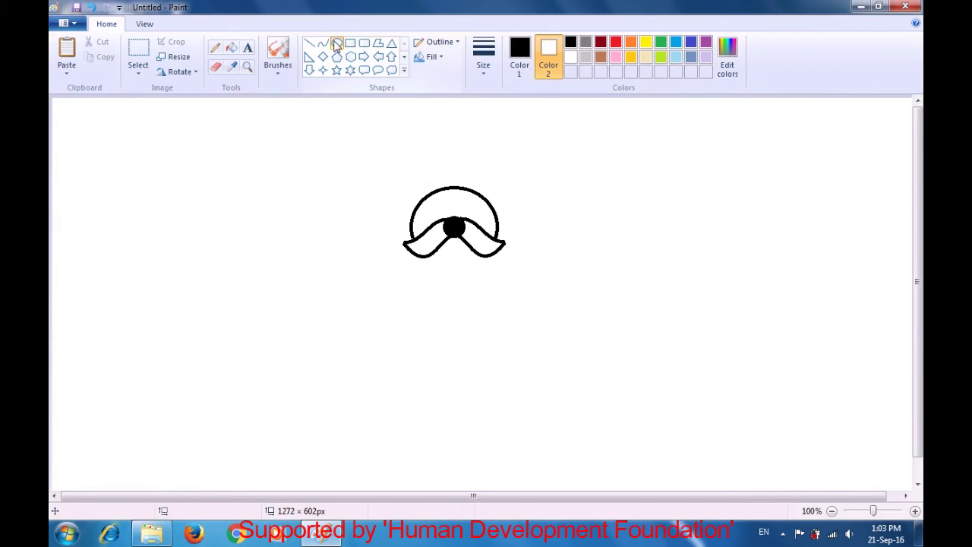
pyautogui.click(324, 45)
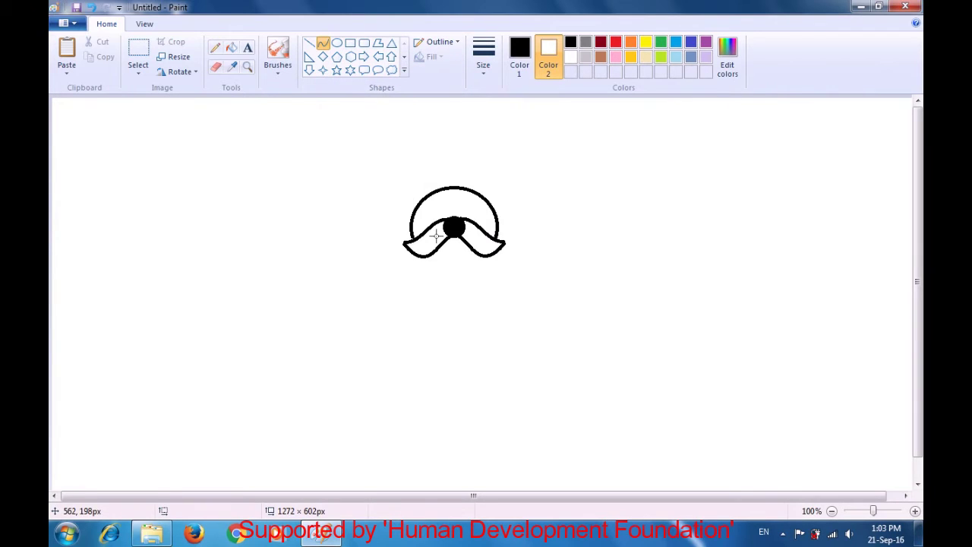
pyautogui.moveTo(432, 255)
pyautogui.mouseDown()
pyautogui.moveTo(480, 254)
pyautogui.moveTo(442, 269)
pyautogui.moveTo(468, 274)
pyautogui.mouseUp()
pyautogui.click(468, 273)
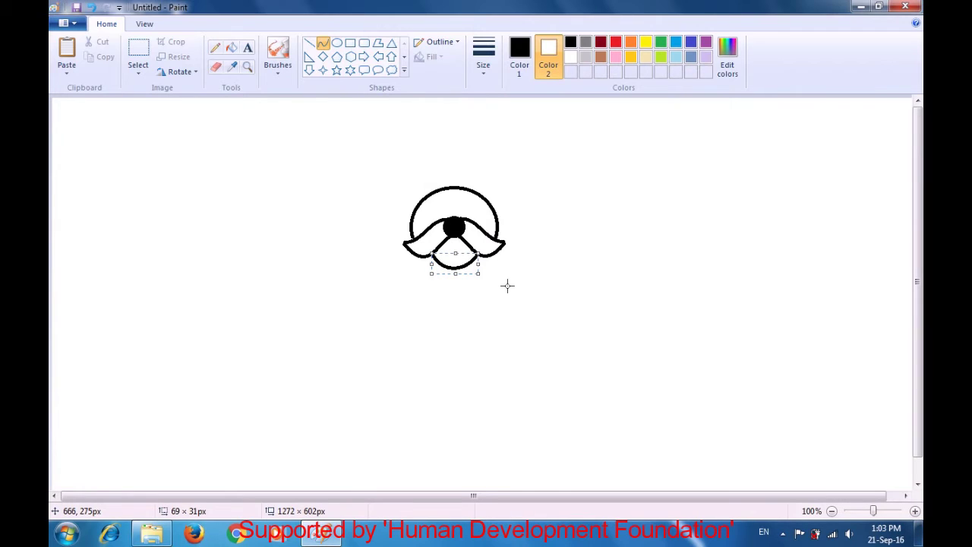
pyautogui.click(552, 311)
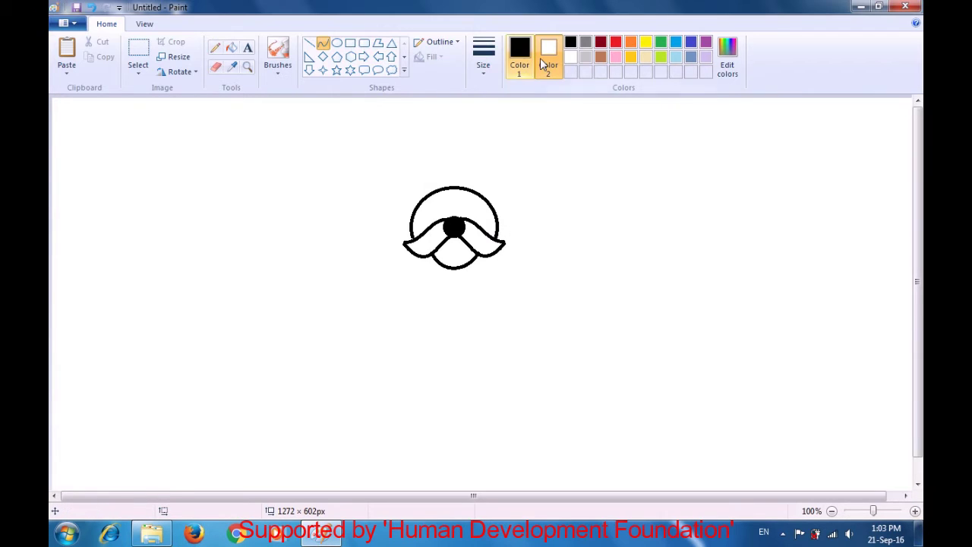
# Set Color 2 to black and draw a small solid black upright oval on the blank area right of the face.
pyautogui.click(571, 44)
pyautogui.click(520, 51)
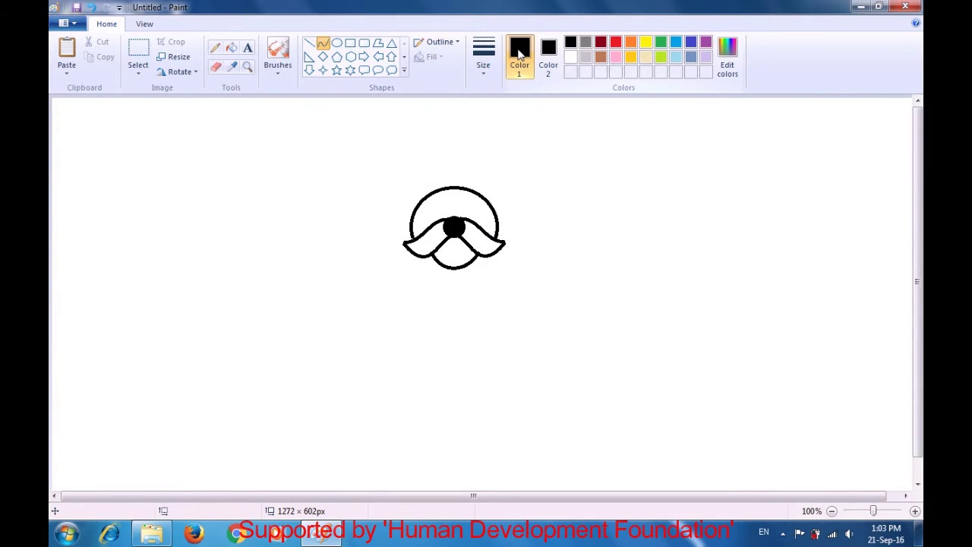
pyautogui.click(338, 44)
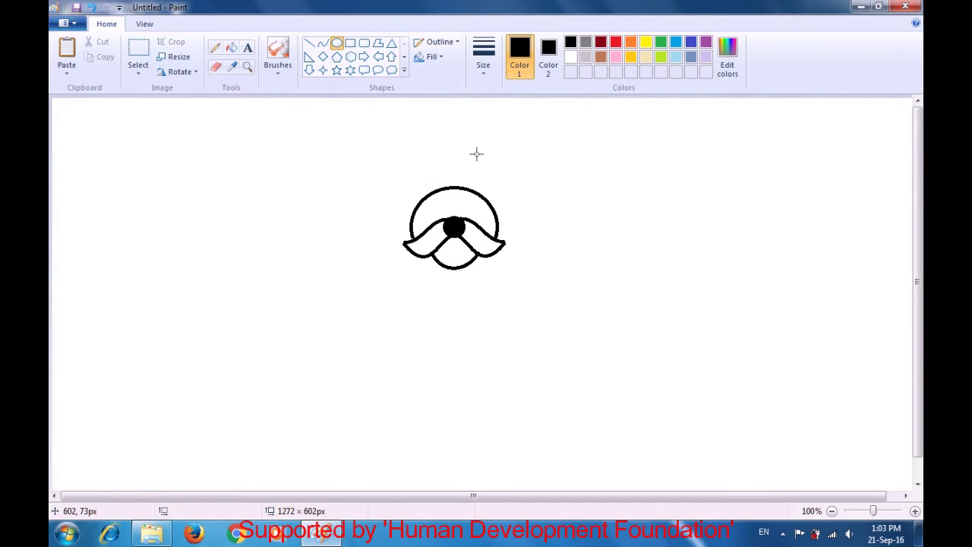
pyautogui.moveTo(593, 215); pyautogui.dragTo(607, 232)
pyautogui.click(641, 218)
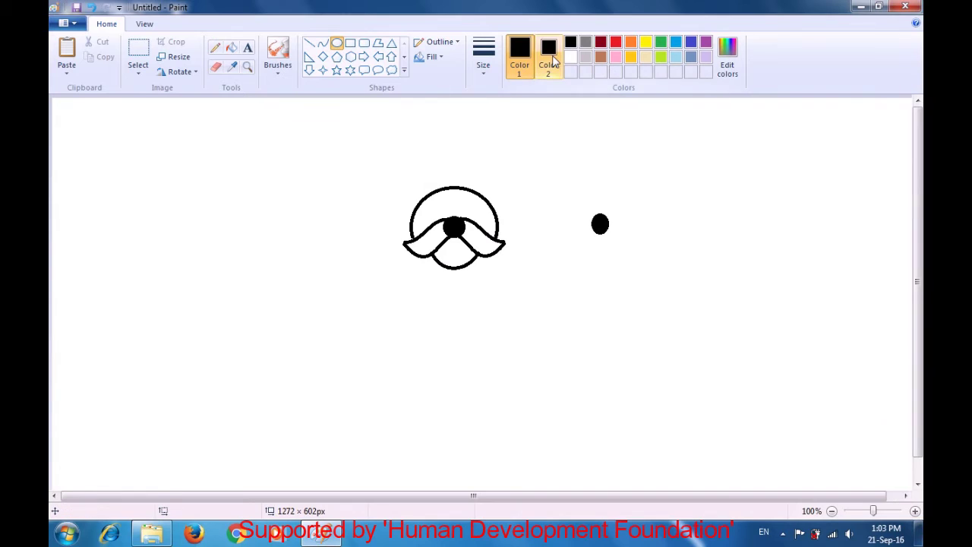
# Set Color 2 to white and draw tiny white-filled ellipses inside the separate black oval as eye highlights.
pyautogui.click(552, 61)
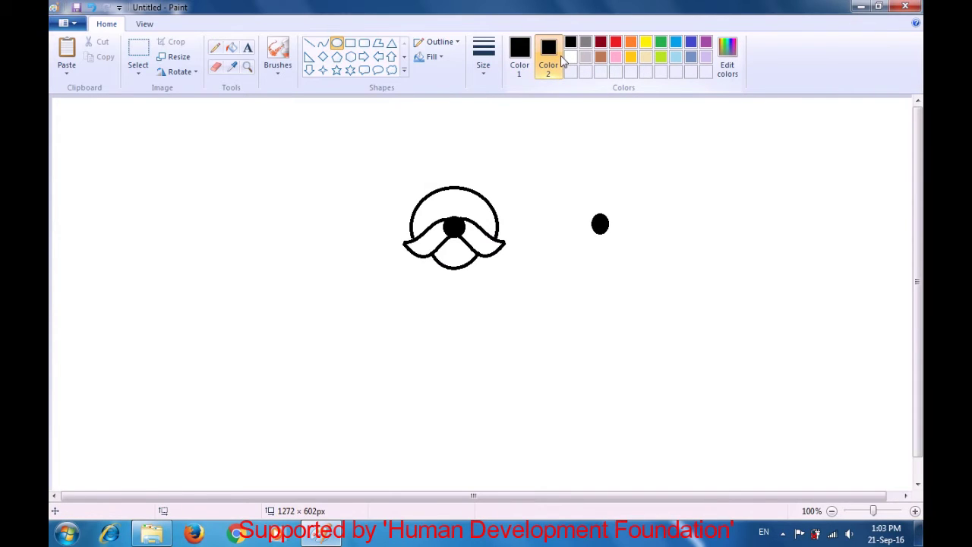
pyautogui.click(571, 57)
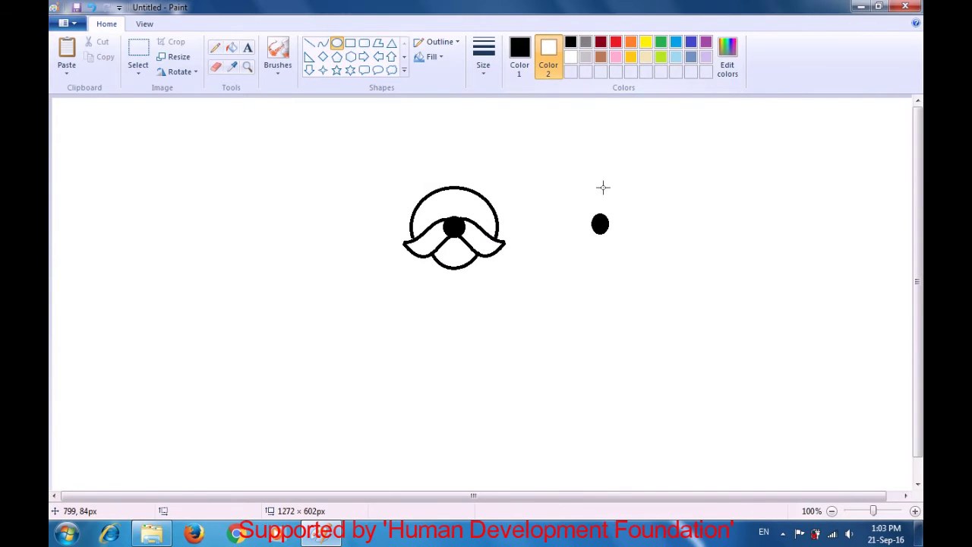
pyautogui.moveTo(598, 221); pyautogui.dragTo(602, 226)
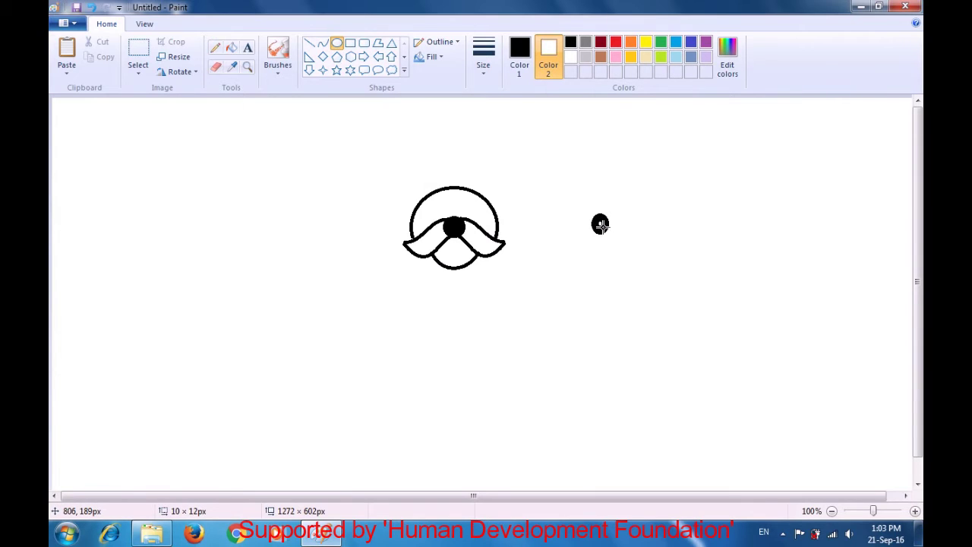
pyautogui.click(634, 200)
pyautogui.moveTo(600, 224); pyautogui.dragTo(605, 231)
pyautogui.click(627, 220)
pyautogui.moveTo(600, 223); pyautogui.dragTo(603, 228)
pyautogui.click(632, 220)
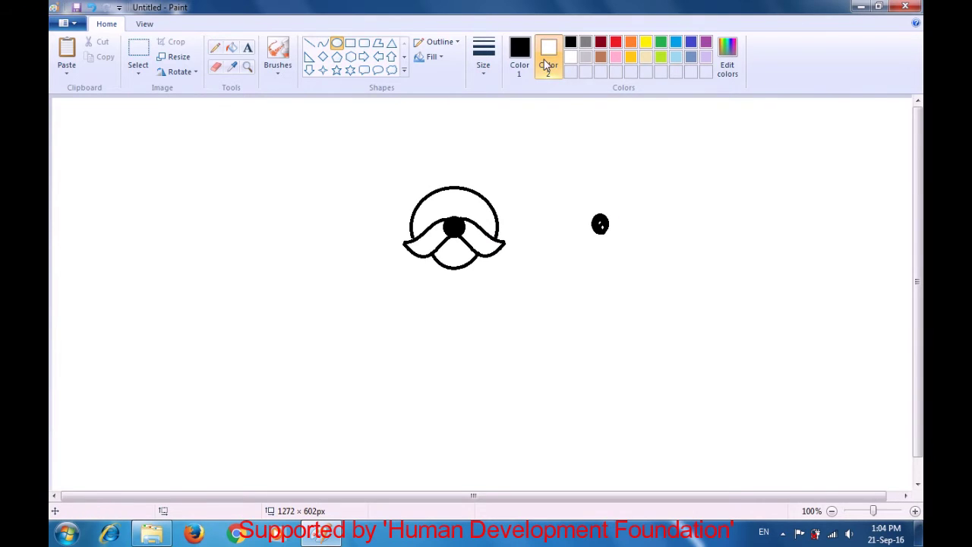
# Copy the eye with a selection about 55 × 44 px and place the copy on the face, above the nose's left side.
pyautogui.click(521, 63)
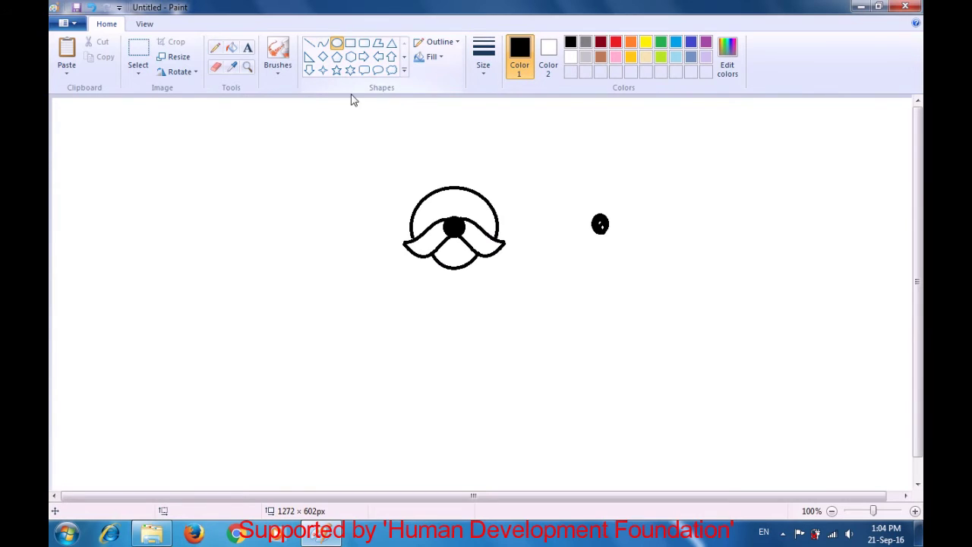
pyautogui.click(143, 50)
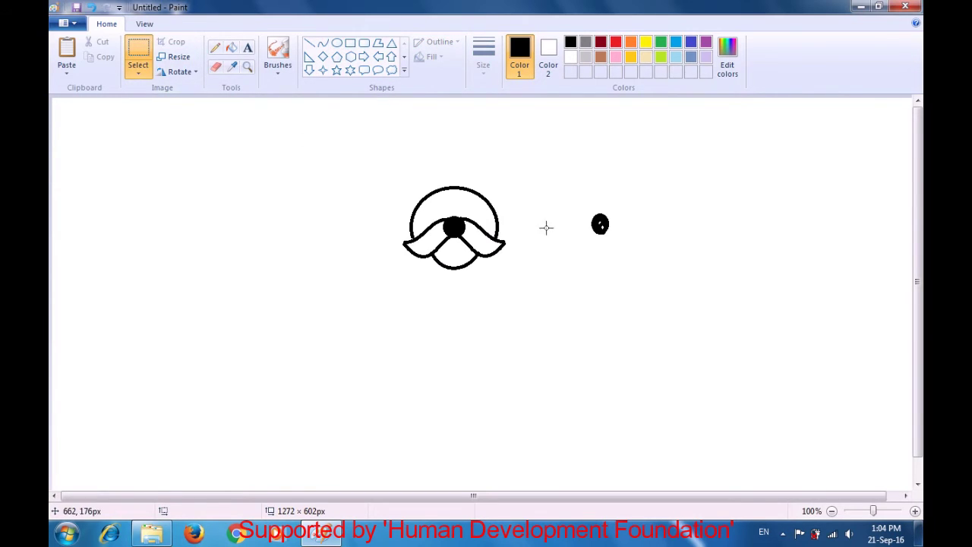
pyautogui.moveTo(582, 210); pyautogui.dragTo(622, 240)
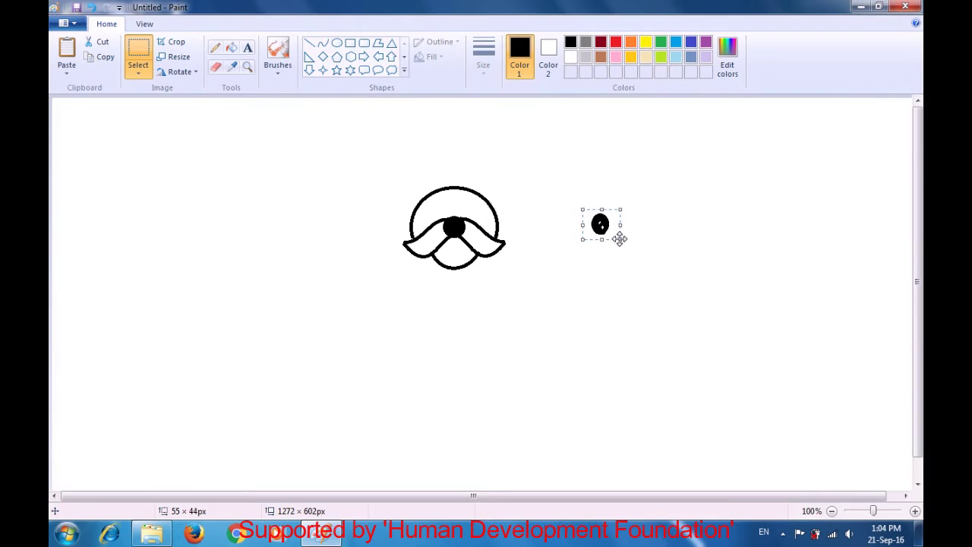
pyautogui.hotkey('ctrl', 'c')
pyautogui.hotkey('ctrl', 'v')
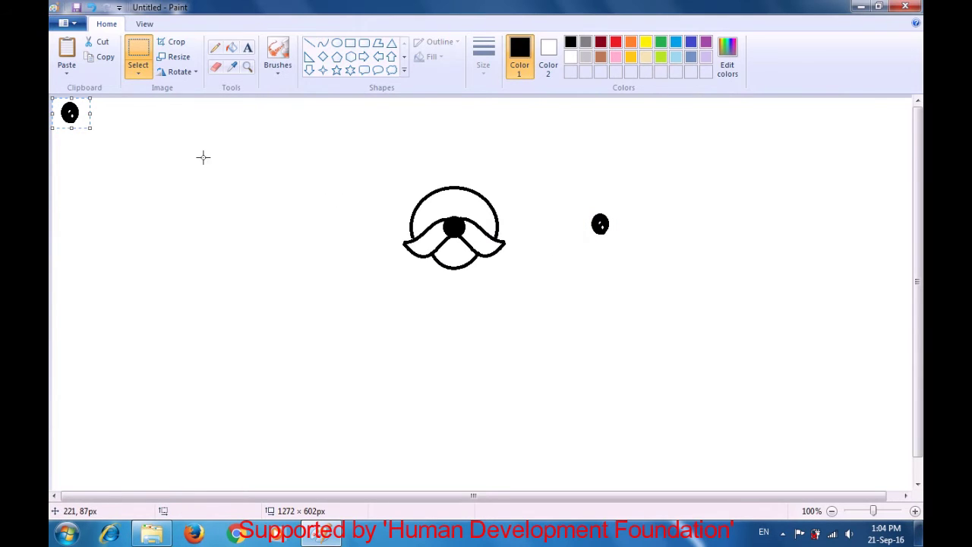
pyautogui.moveTo(69, 113); pyautogui.dragTo(441, 207)
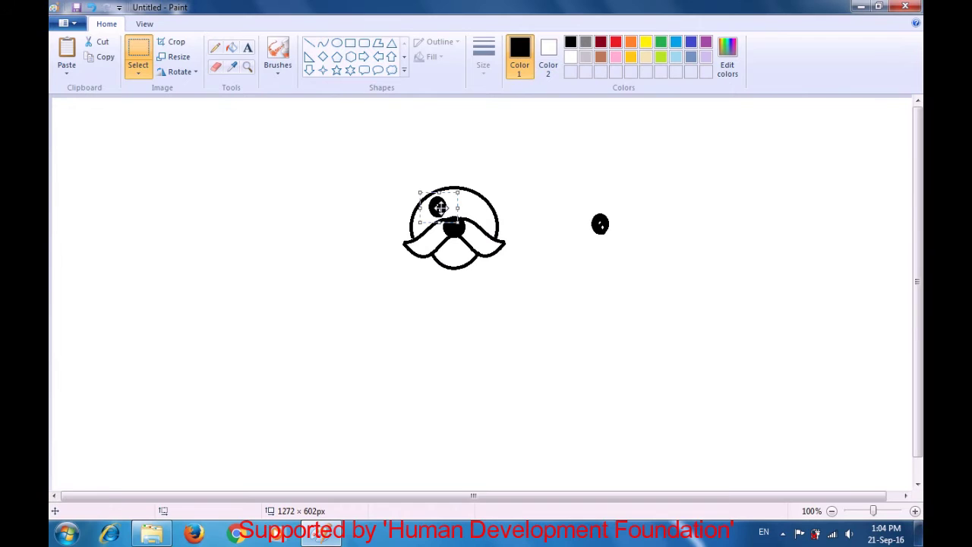
# Paste a second copy of the eye and place it on the face, above the nose's right side.
pyautogui.hotkey('ctrl', 'v')
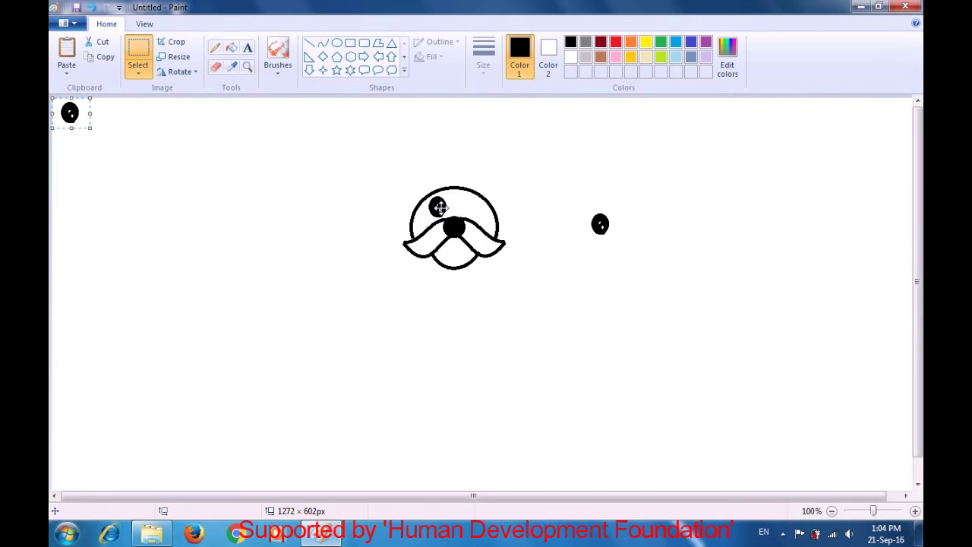
pyautogui.moveTo(81, 115); pyautogui.dragTo(472, 209)
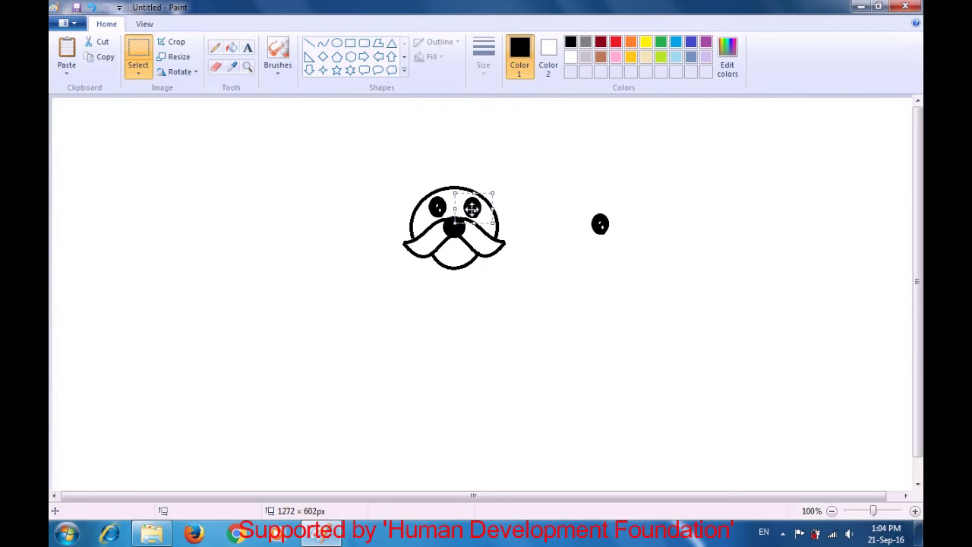
pyautogui.click(532, 206)
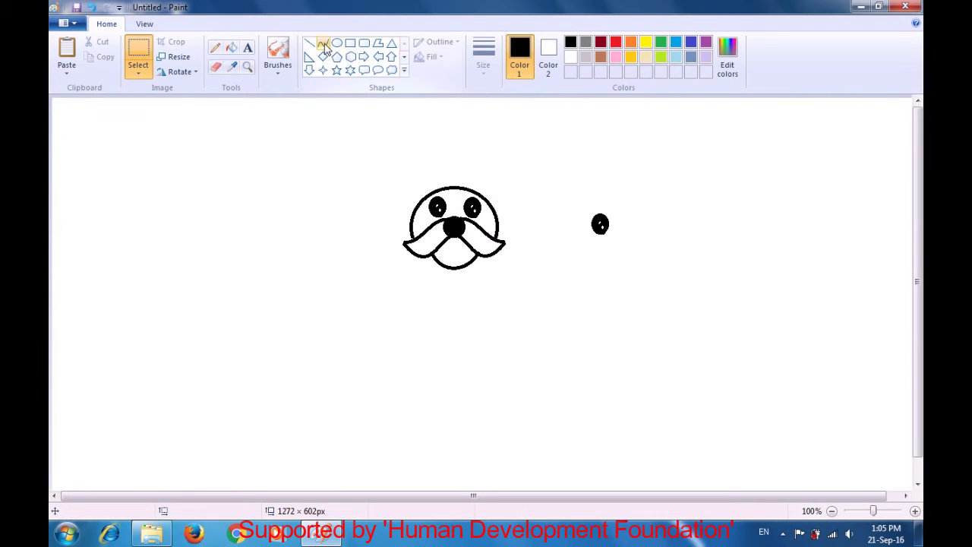
# Paint short thick black eyebrows above both eyes with the round brush.
pyautogui.click(279, 69)
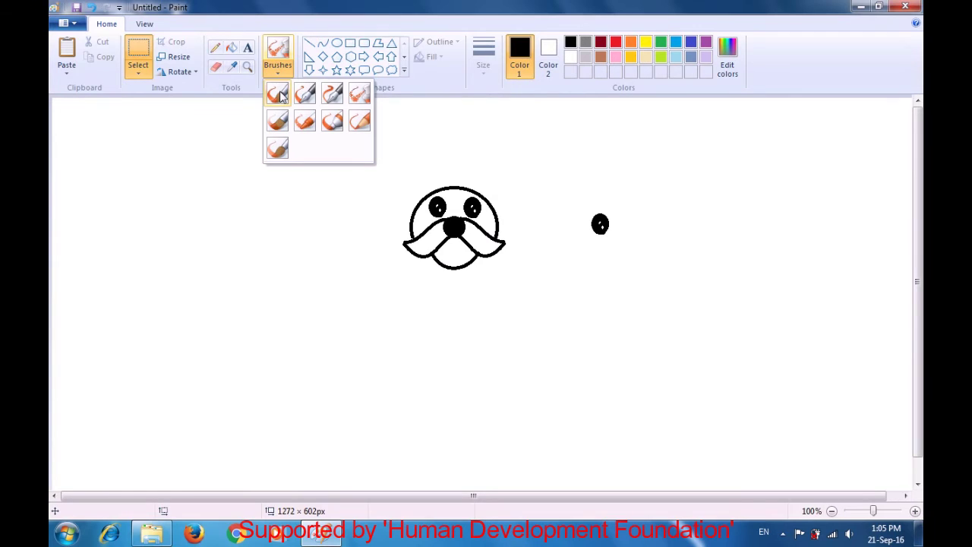
pyautogui.click(277, 92)
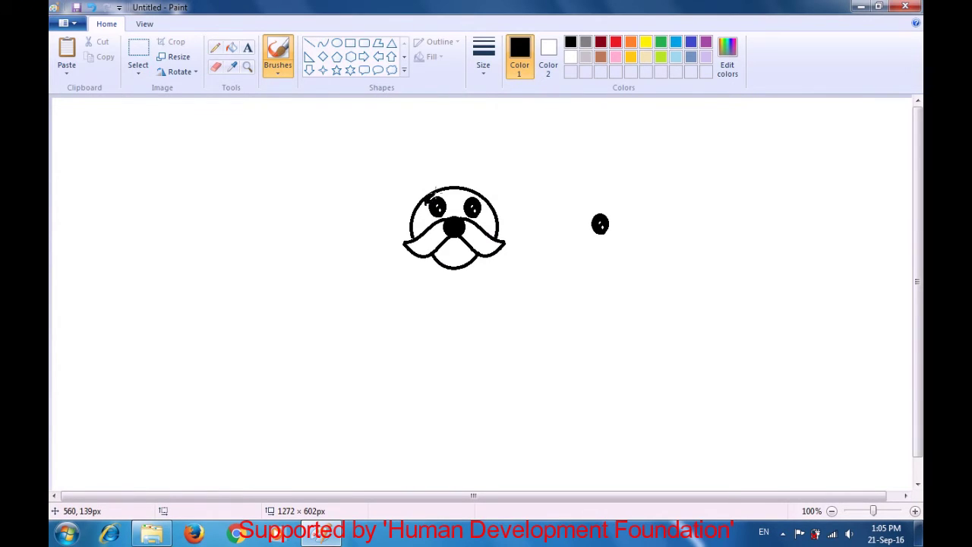
pyautogui.moveTo(435, 190); pyautogui.dragTo(441, 190)
pyautogui.moveTo(454, 202)
pyautogui.mouseDown()
pyautogui.moveTo(470, 195)
pyautogui.moveTo(457, 198)
pyautogui.mouseUp()
pyautogui.moveTo(456, 199); pyautogui.dragTo(464, 188)
# Draw a long drooping ear on the left side of the head with two black curves meeting at a pointed tip.
pyautogui.click(324, 45)
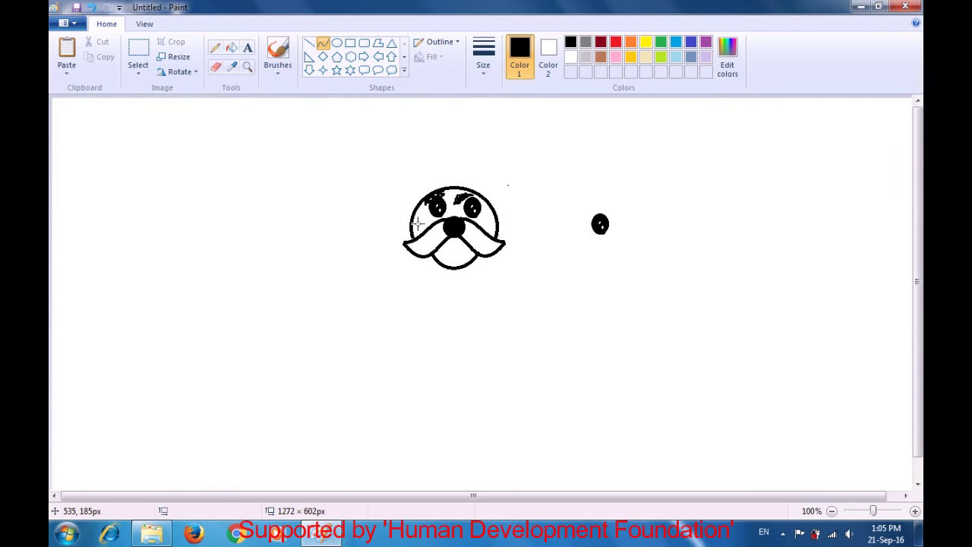
pyautogui.moveTo(417, 206); pyautogui.dragTo(394, 257)
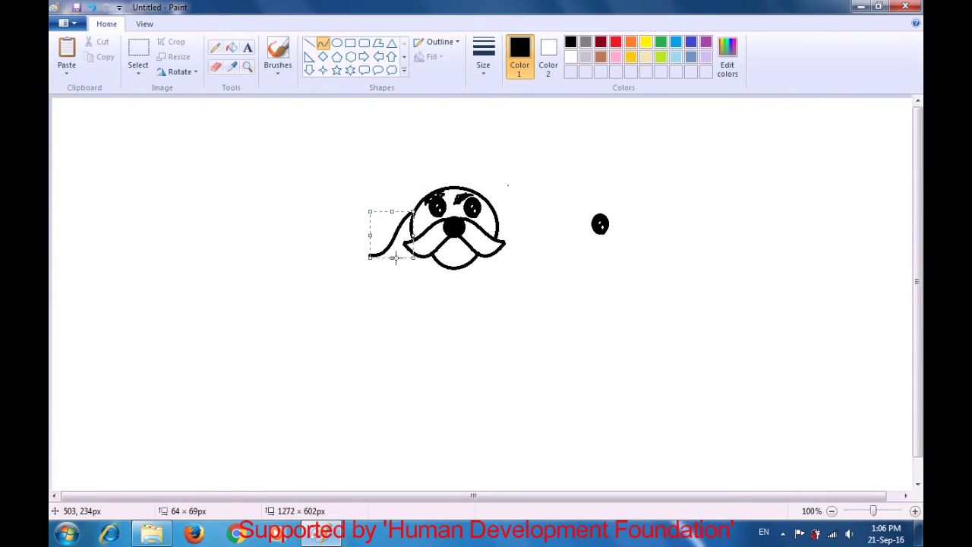
pyautogui.click(401, 278)
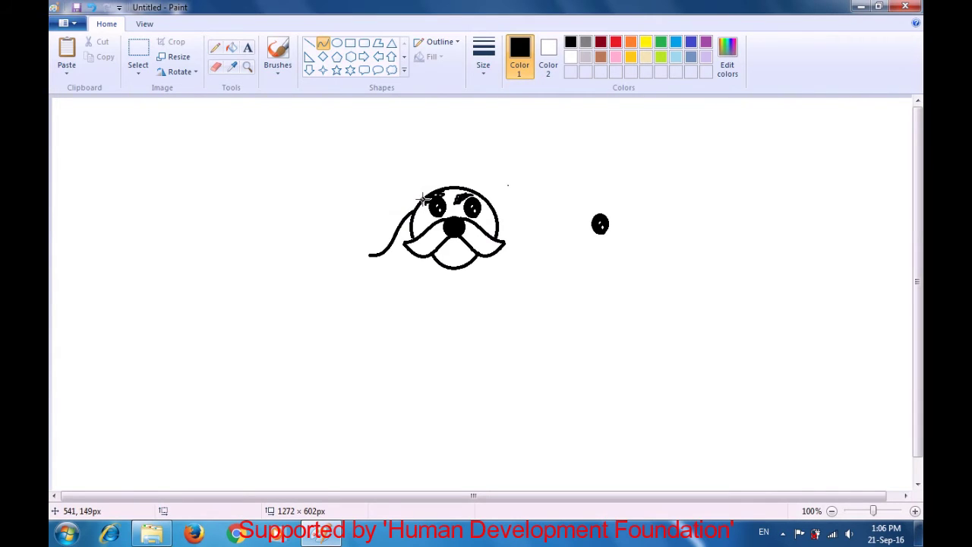
pyautogui.moveTo(421, 199); pyautogui.dragTo(400, 189)
pyautogui.moveTo(398, 187); pyautogui.dragTo(378, 256)
pyautogui.click(406, 294)
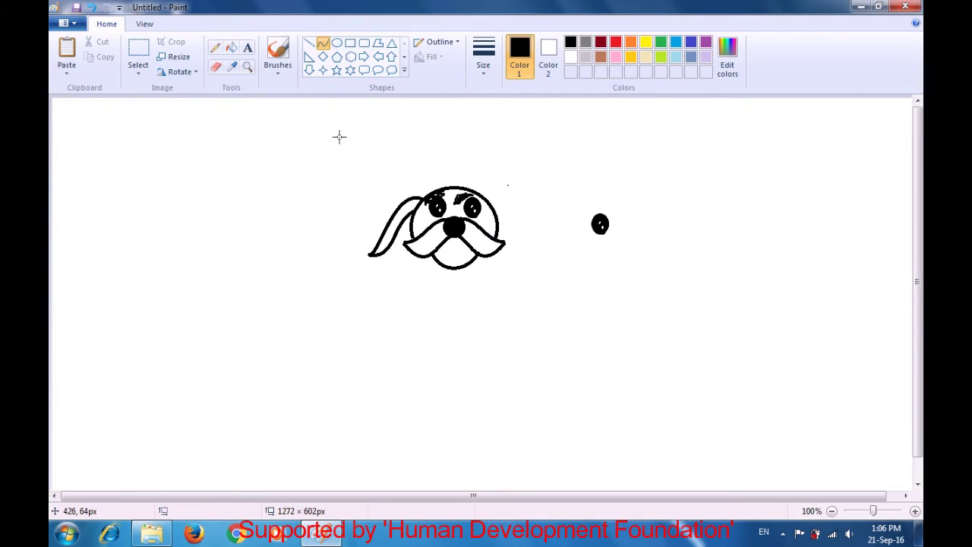
# Copy the left ear with a selection about 121 × 101 px and place the pasted copy on the blank area left of the head.
pyautogui.click(138, 61)
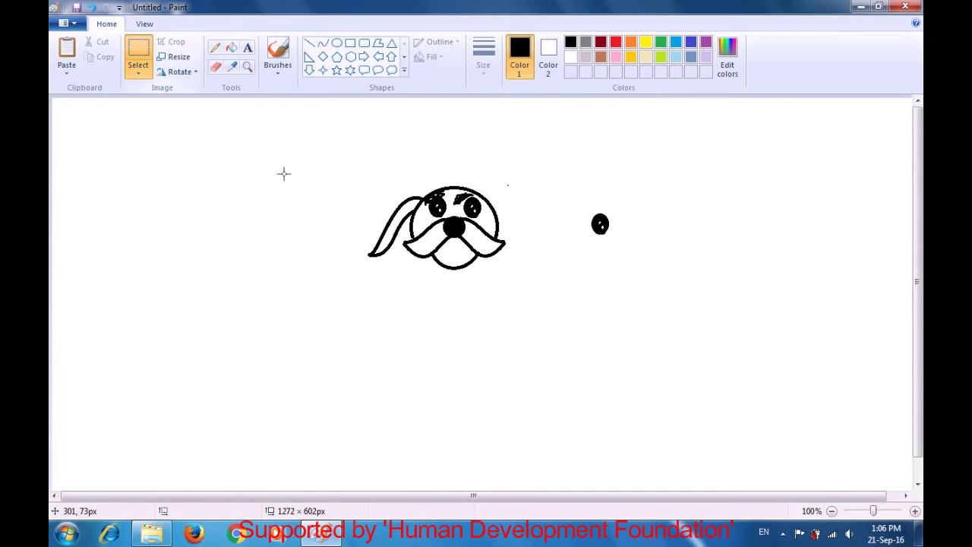
pyautogui.moveTo(343, 190); pyautogui.dragTo(425, 259)
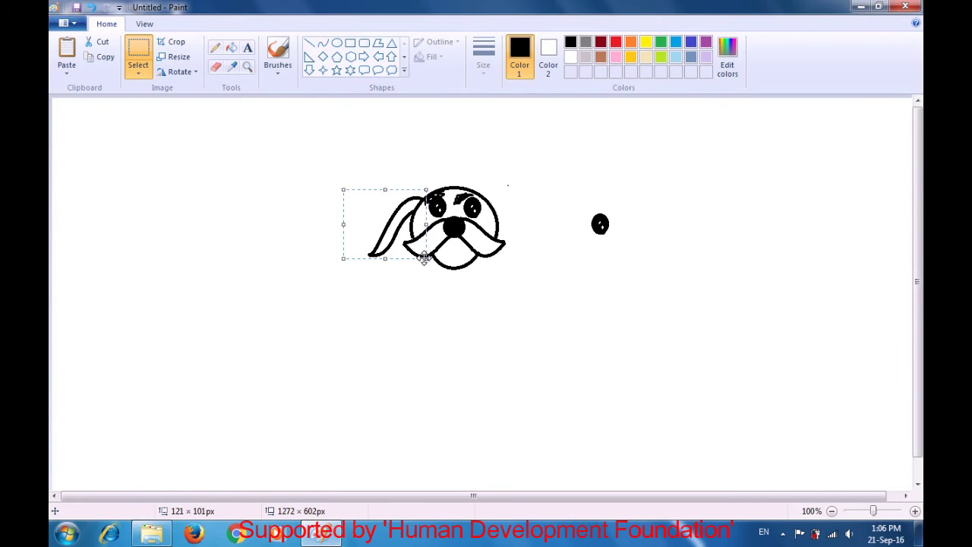
pyautogui.hotkey('ctrl', 'c')
pyautogui.hotkey('ctrl', 'v')
pyautogui.click(150, 174)
pyautogui.moveTo(111, 138); pyautogui.dragTo(252, 230)
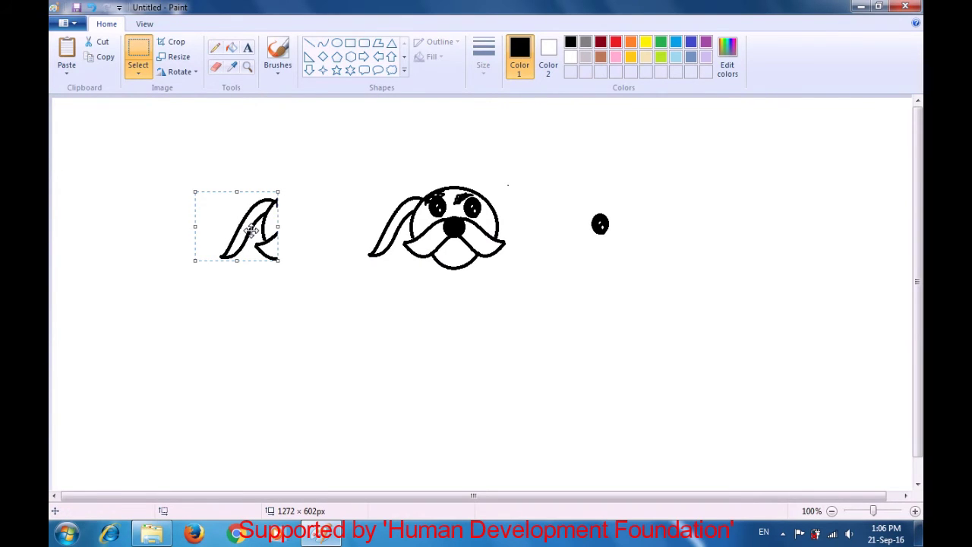
# Flip the pasted ear horizontally and attach it to the right side of the head, level with the left ear.
pyautogui.click(184, 72)
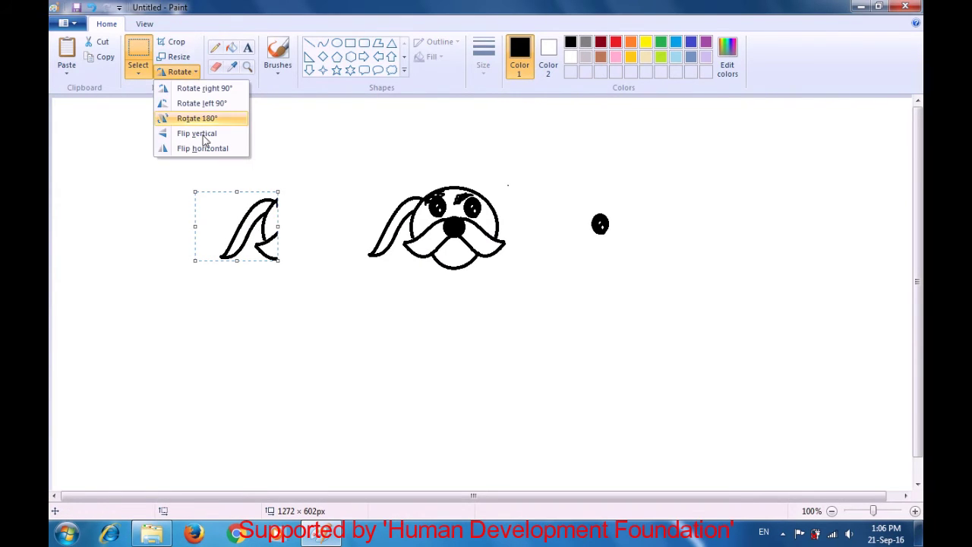
pyautogui.click(204, 149)
pyautogui.moveTo(228, 226); pyautogui.dragTo(516, 223)
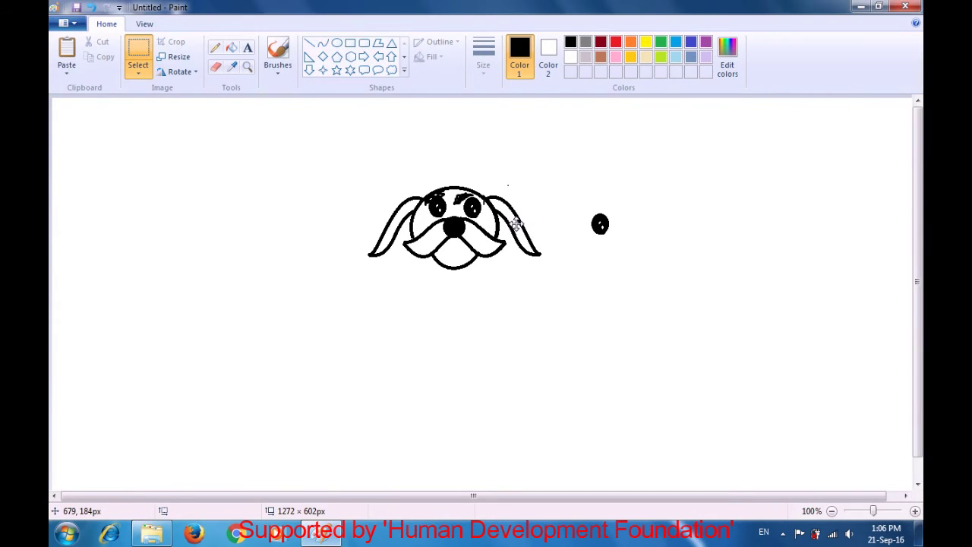
pyautogui.press('Escape')
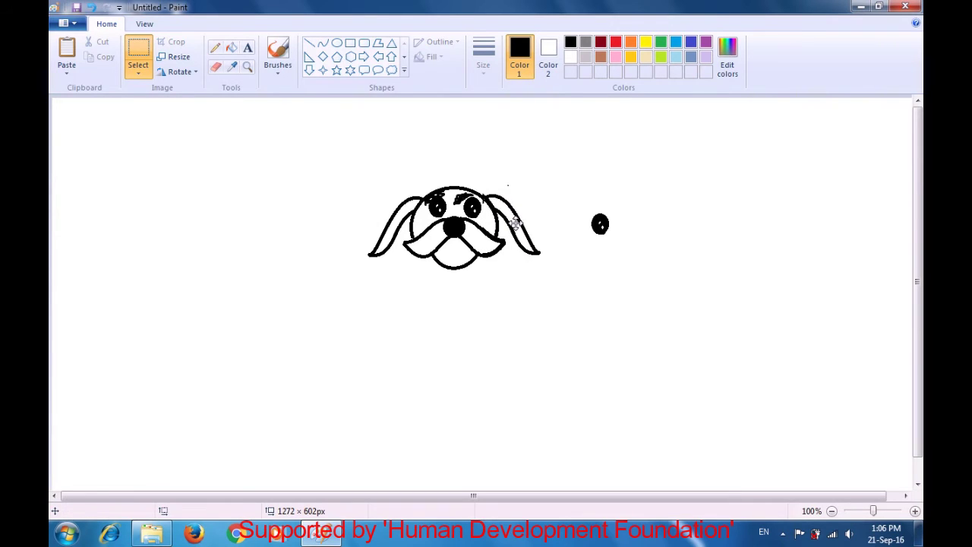
pyautogui.moveTo(515, 223); pyautogui.dragTo(517, 223)
pyautogui.click(567, 285)
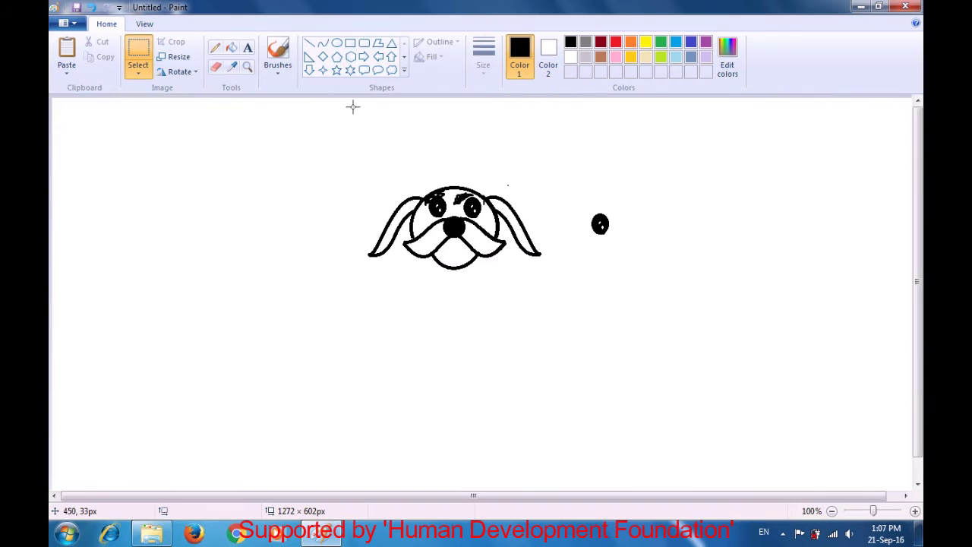
# Draw the body's left outline as a bowed black curve about 171 px tall, running down from the moustache's left side.
pyautogui.click(324, 44)
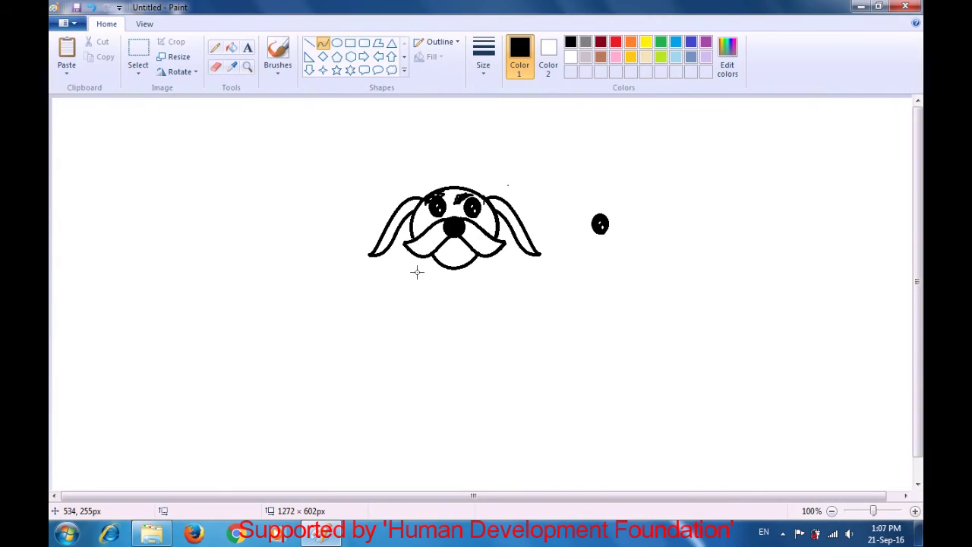
pyautogui.moveTo(417, 256); pyautogui.dragTo(419, 373)
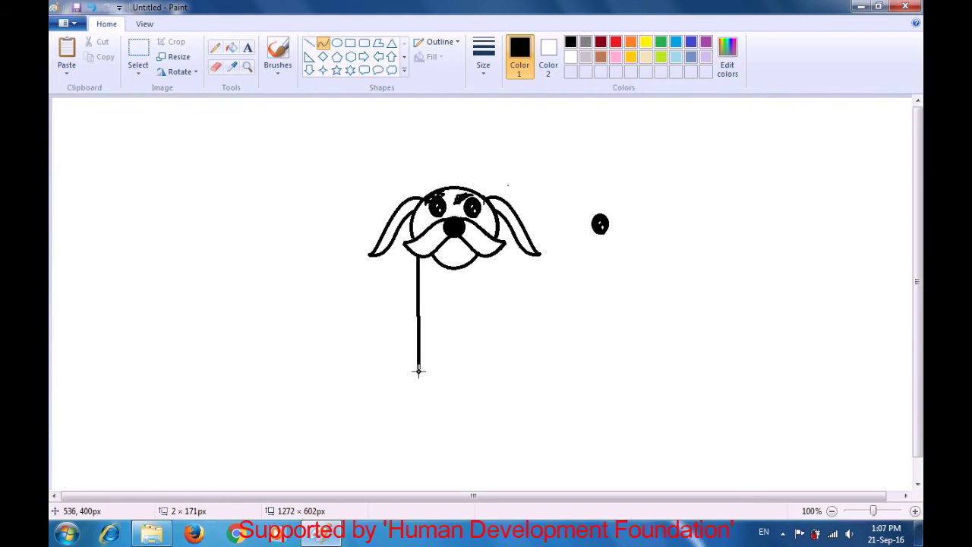
pyautogui.moveTo(419, 289); pyautogui.dragTo(426, 357)
pyautogui.click(439, 344)
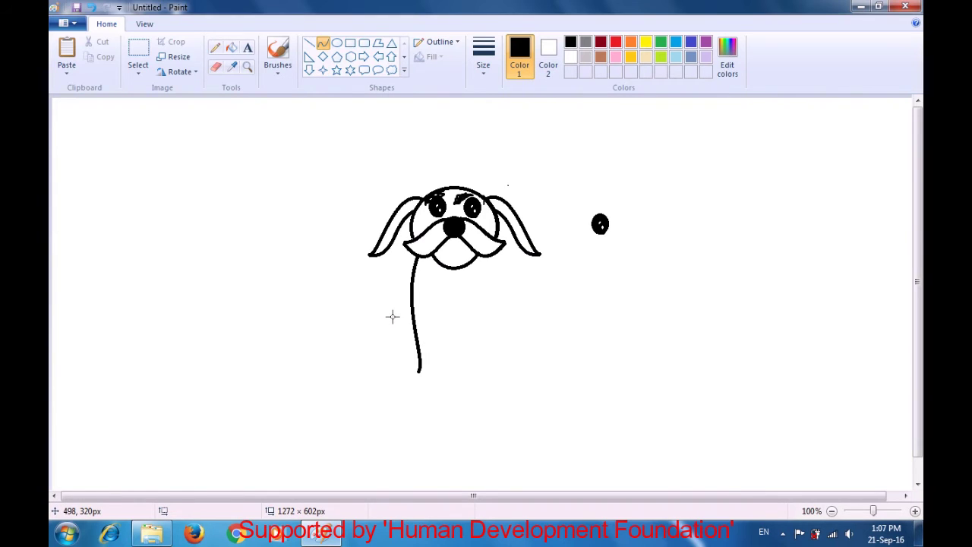
pyautogui.click(417, 371)
pyautogui.moveTo(417, 371); pyautogui.dragTo(415, 382)
pyautogui.click(414, 378)
pyautogui.hotkey('ctrl', 'z')
# Draw a front paw with three rounded toes in black curves at the lower end of the body's left outline.
pyautogui.moveTo(418, 372)
pyautogui.mouseDown()
pyautogui.moveTo(425, 392)
pyautogui.moveTo(412, 373)
pyautogui.moveTo(415, 396)
pyautogui.mouseUp()
pyautogui.click(445, 376)
pyautogui.moveTo(424, 386); pyautogui.dragTo(427, 396)
pyautogui.click(453, 385)
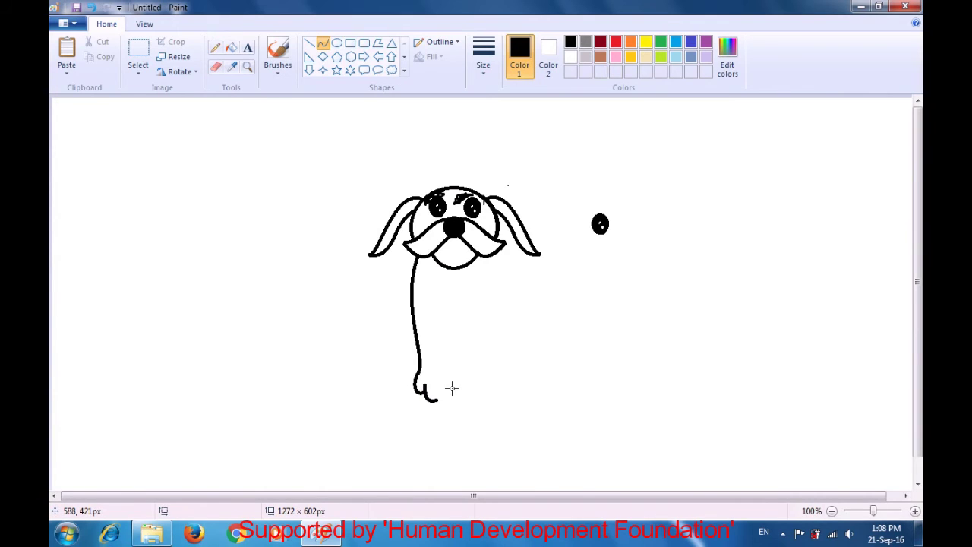
pyautogui.moveTo(430, 393); pyautogui.dragTo(459, 392)
pyautogui.click(440, 379)
pyautogui.moveTo(441, 379)
pyautogui.mouseDown()
pyautogui.moveTo(440, 395)
pyautogui.moveTo(453, 383)
pyautogui.moveTo(451, 391)
pyautogui.mouseUp()
pyautogui.moveTo(442, 331); pyautogui.dragTo(443, 384)
pyautogui.moveTo(441, 349)
pyautogui.mouseDown()
pyautogui.moveTo(432, 366)
pyautogui.moveTo(445, 378)
pyautogui.moveTo(434, 359)
pyautogui.mouseUp()
pyautogui.click(456, 354)
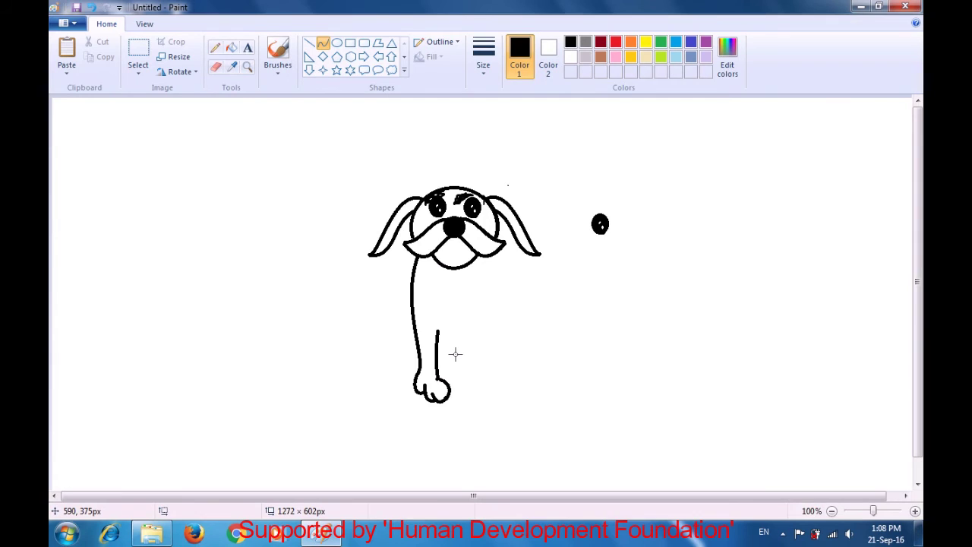
pyautogui.hotkey('ctrl', 'z')
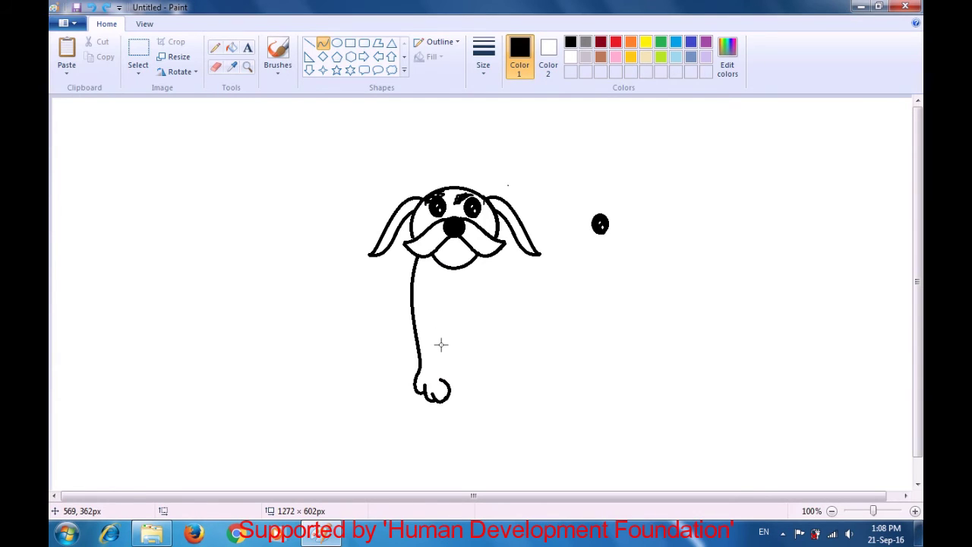
# Draw the front leg's inner edge as a slightly bent curve about 15 × 69 px, ending at the paw.
pyautogui.moveTo(439, 338)
pyautogui.mouseDown()
pyautogui.moveTo(444, 386)
pyautogui.moveTo(443, 350)
pyautogui.moveTo(445, 376)
pyautogui.mouseUp()
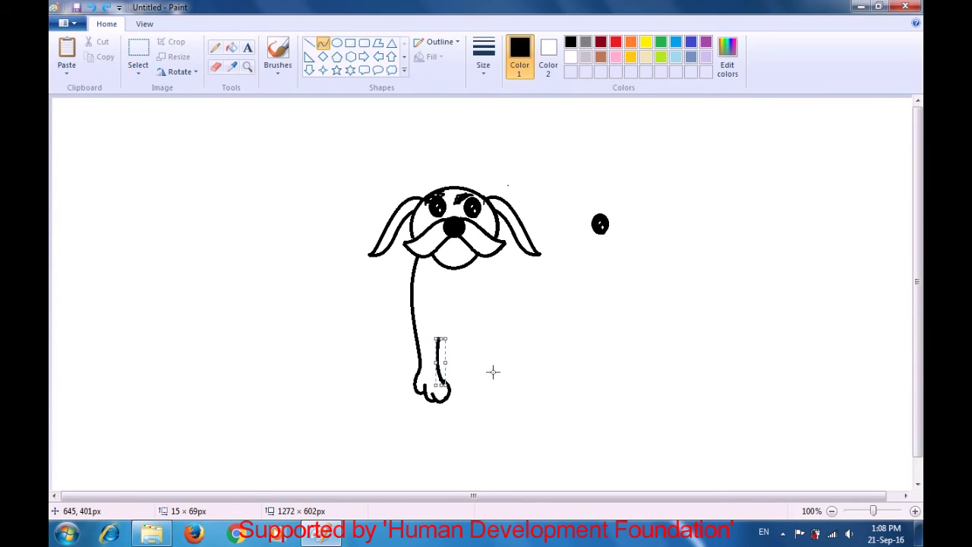
pyautogui.click(493, 372)
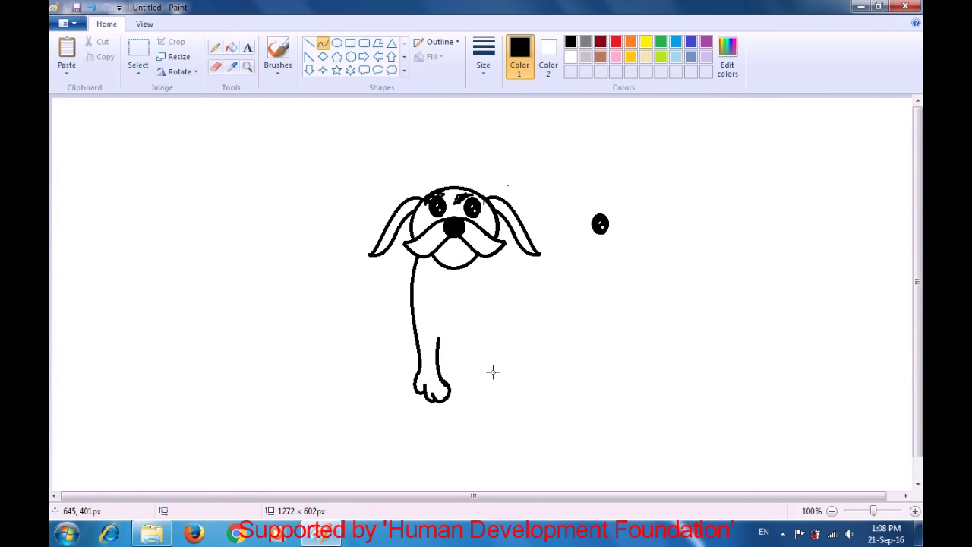
# Copy the left body half and front leg with a selection about 83 × 236 px and place the pasted copy on the blank left area.
pyautogui.click(138, 55)
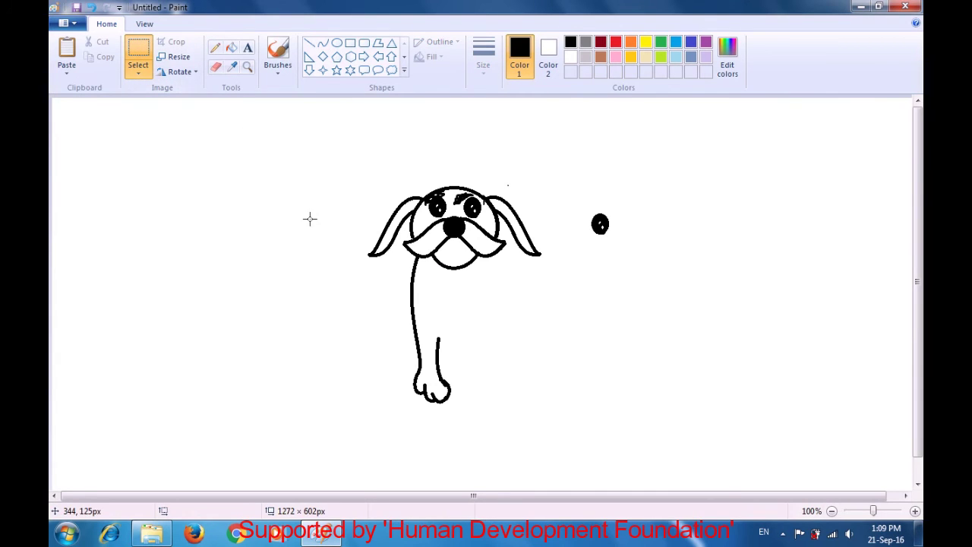
pyautogui.moveTo(404, 253); pyautogui.dragTo(459, 413)
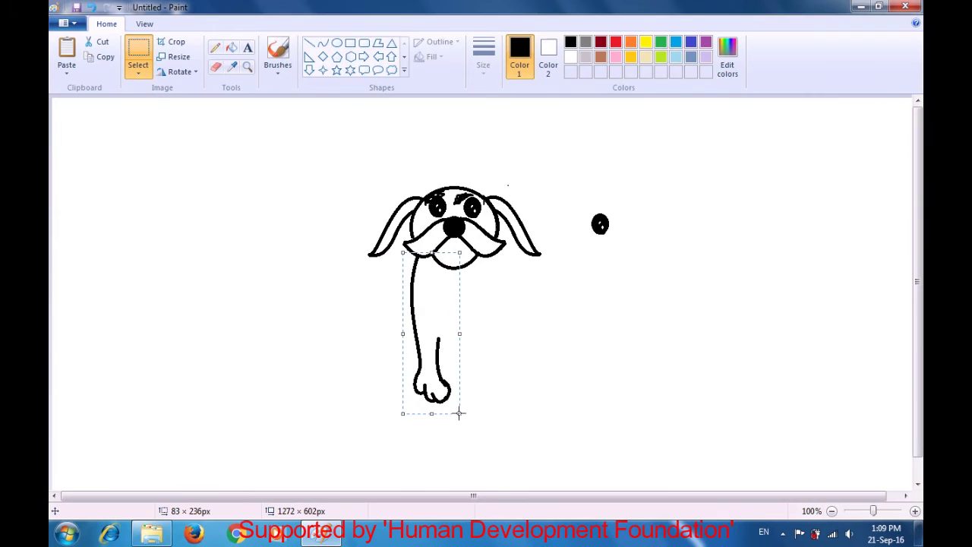
pyautogui.hotkey('ctrl', 'c')
pyautogui.hotkey('ctrl', 'v')
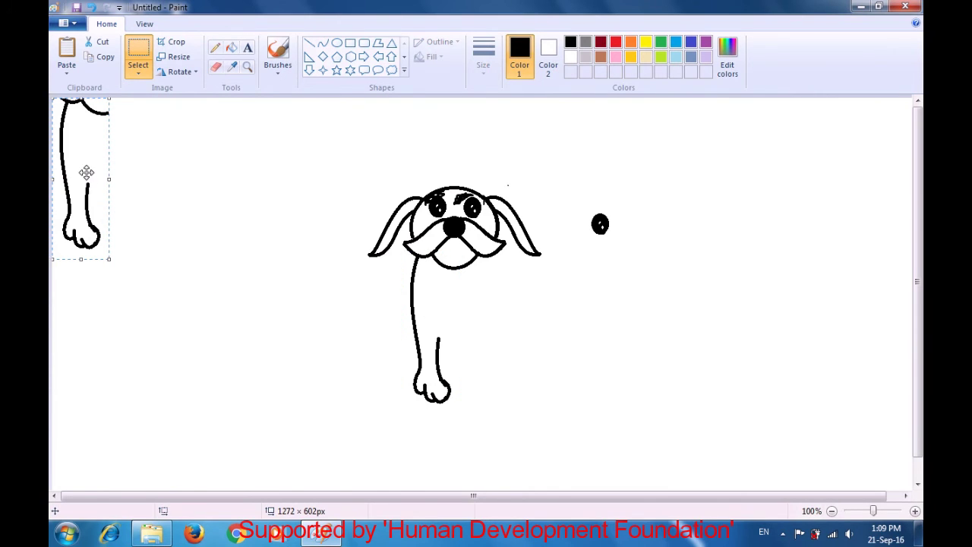
pyautogui.moveTo(87, 171); pyautogui.dragTo(219, 266)
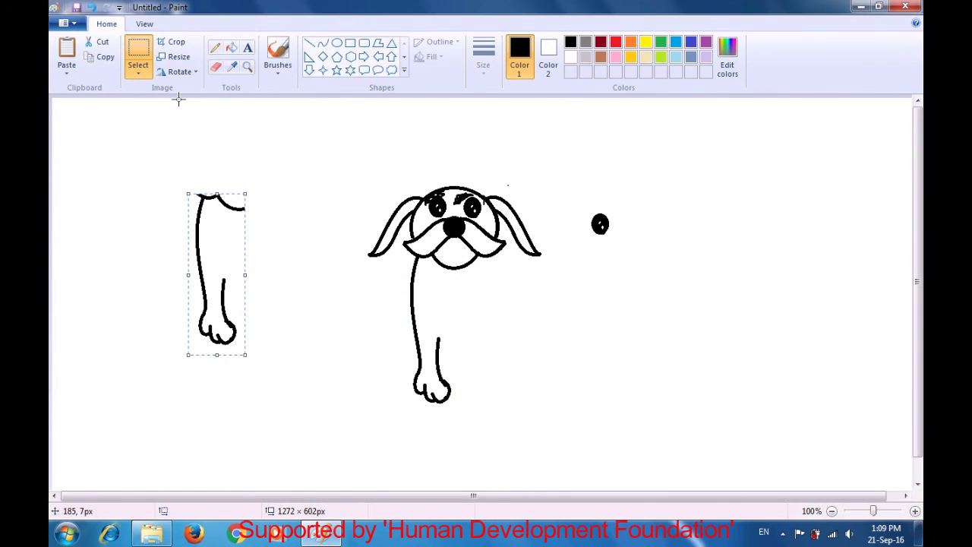
# Flip the pasted body half horizontally and place it under the head's right side as the mirrored body outline and leg.
pyautogui.click(181, 72)
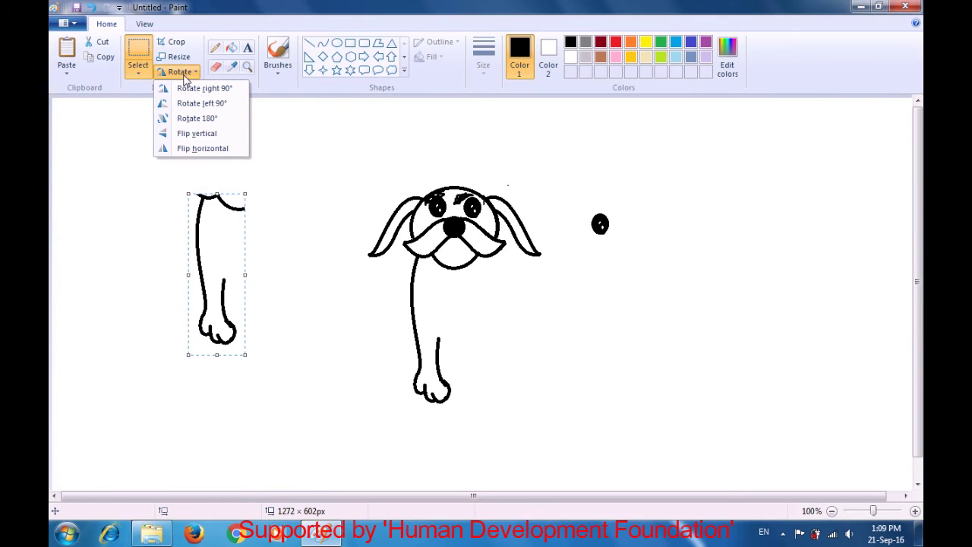
pyautogui.click(200, 148)
pyautogui.moveTo(216, 234); pyautogui.dragTo(479, 304)
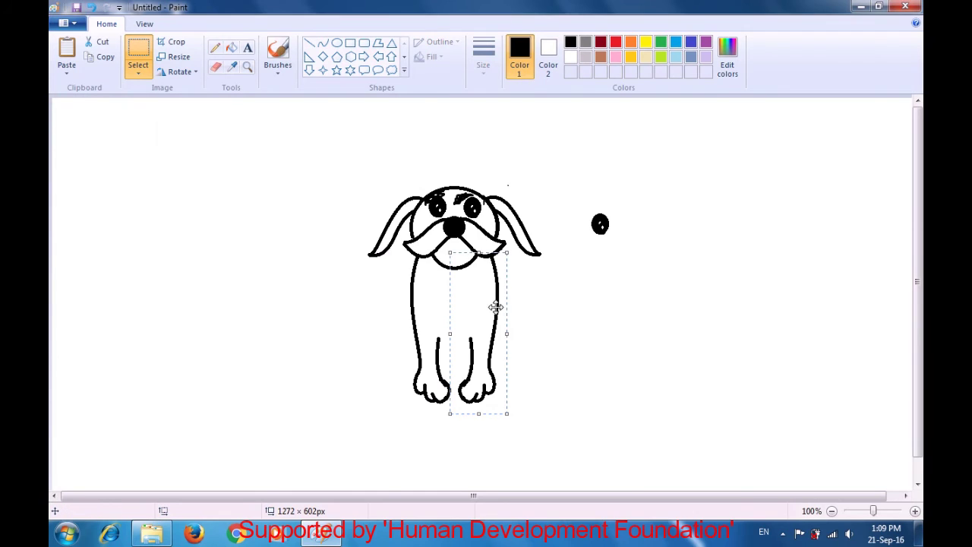
pyautogui.click(557, 319)
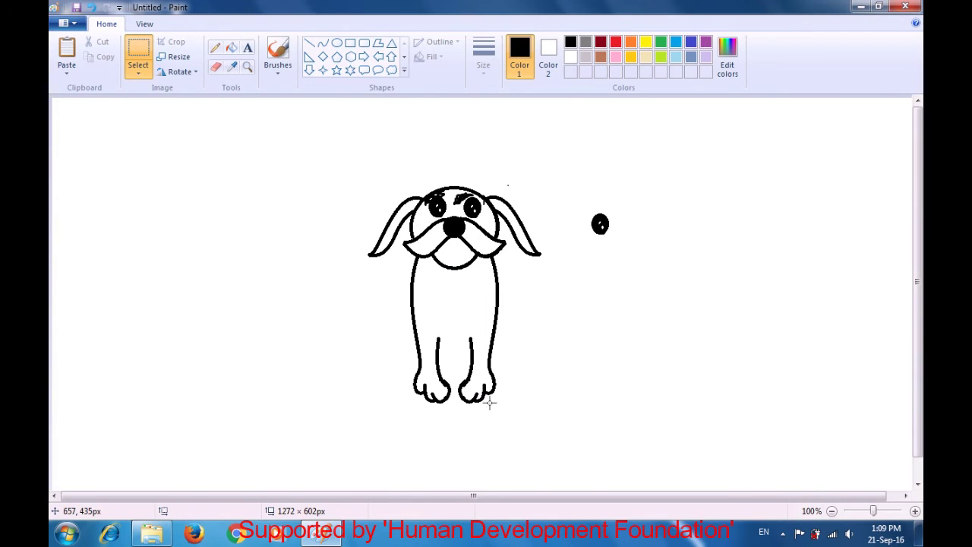
# Draw the scalloped top of a hind paw with black curves, starting from the body's left outline above the front paw.
pyautogui.click(321, 47)
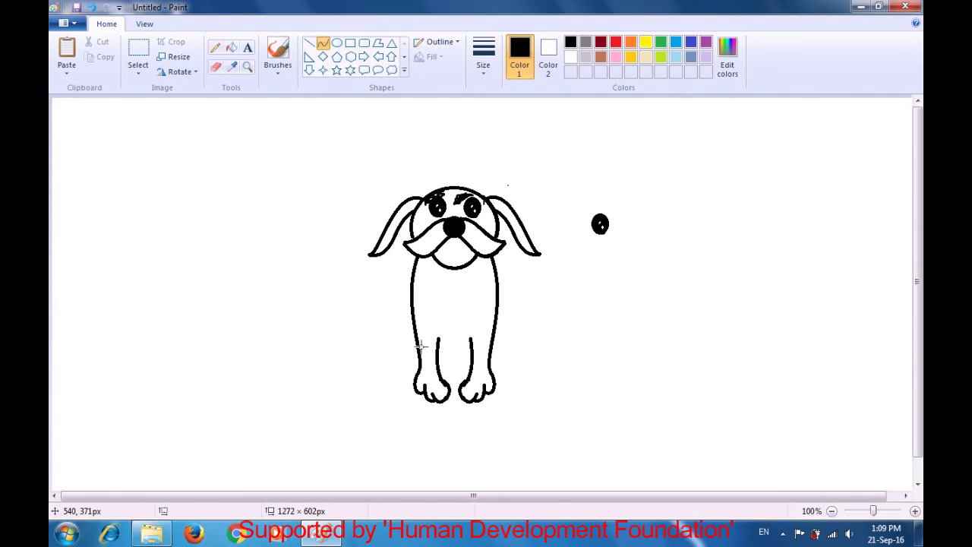
pyautogui.moveTo(418, 351)
pyautogui.mouseDown()
pyautogui.moveTo(394, 360)
pyautogui.moveTo(400, 350)
pyautogui.moveTo(391, 349)
pyautogui.mouseUp()
pyautogui.moveTo(387, 365); pyautogui.dragTo(386, 348)
pyautogui.click(387, 357)
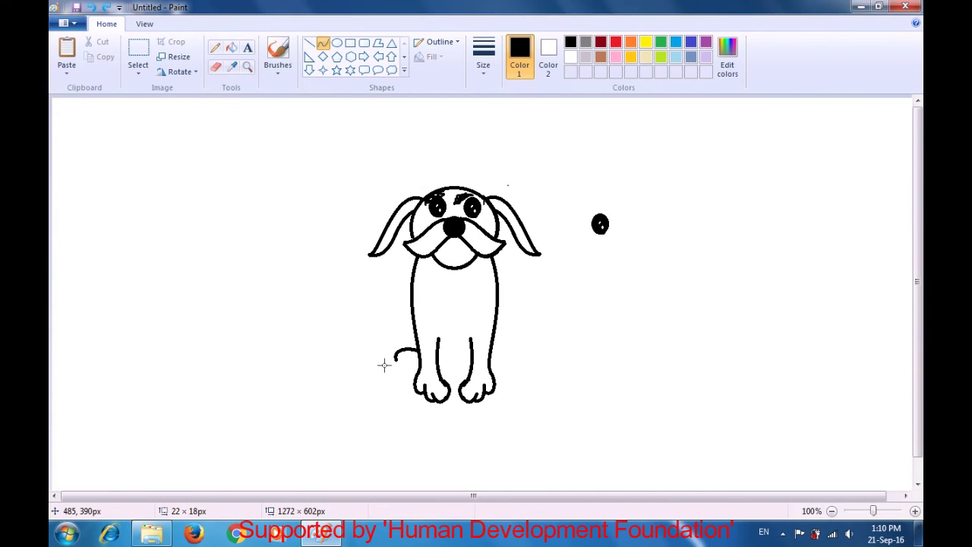
pyautogui.moveTo(386, 366)
pyautogui.mouseDown()
pyautogui.moveTo(397, 353)
pyautogui.moveTo(386, 361)
pyautogui.moveTo(384, 349)
pyautogui.mouseUp()
pyautogui.click(367, 333)
pyautogui.moveTo(376, 372)
pyautogui.mouseDown()
pyautogui.moveTo(386, 362)
pyautogui.moveTo(372, 369)
pyautogui.moveTo(378, 357)
pyautogui.mouseUp()
pyautogui.click(358, 340)
# Close the left hind paw with a curved outer side and a rounded bottom edge about 51 × 33 px meeting the front paw.
pyautogui.click(376, 370)
pyautogui.moveTo(376, 370); pyautogui.dragTo(348, 390)
pyautogui.click(348, 390)
pyautogui.moveTo(383, 405); pyautogui.dragTo(411, 412)
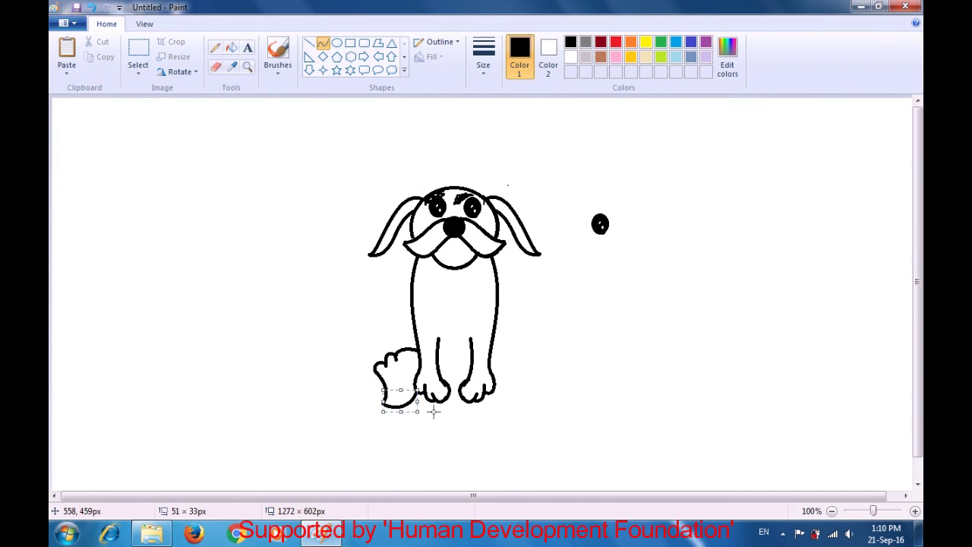
pyautogui.click(433, 411)
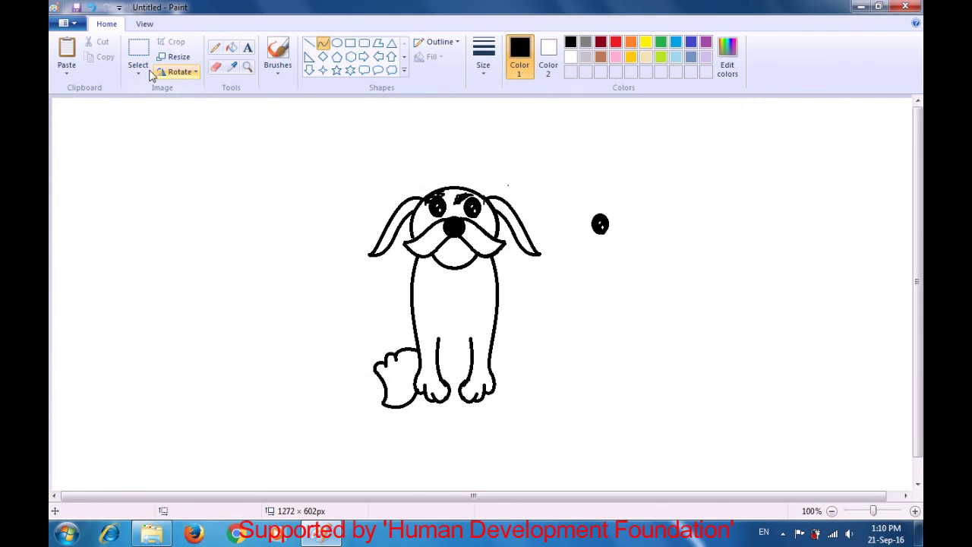
# Copy the left hind paw with a rectangular selection about 89 × 118 px and paste the copy onto the canvas.
pyautogui.click(141, 55)
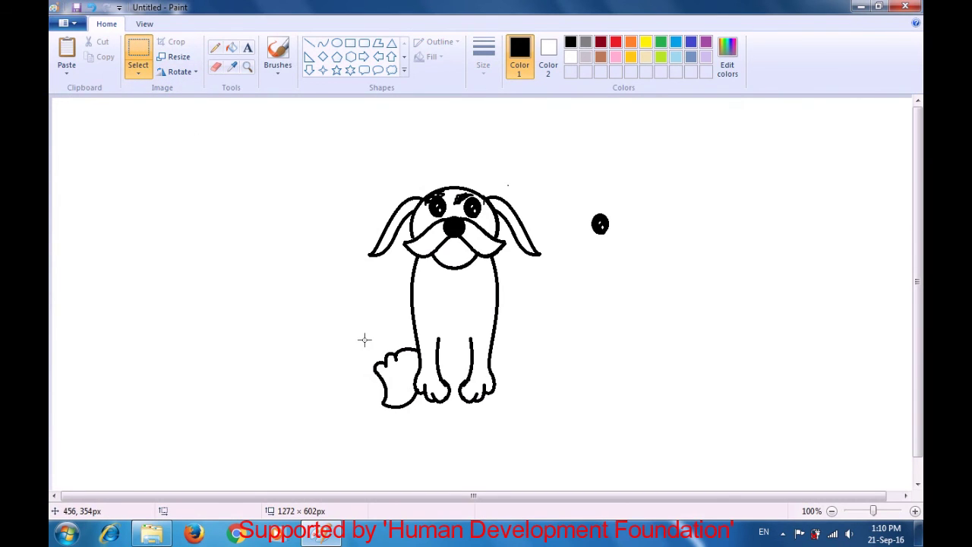
pyautogui.moveTo(366, 342); pyautogui.dragTo(426, 421)
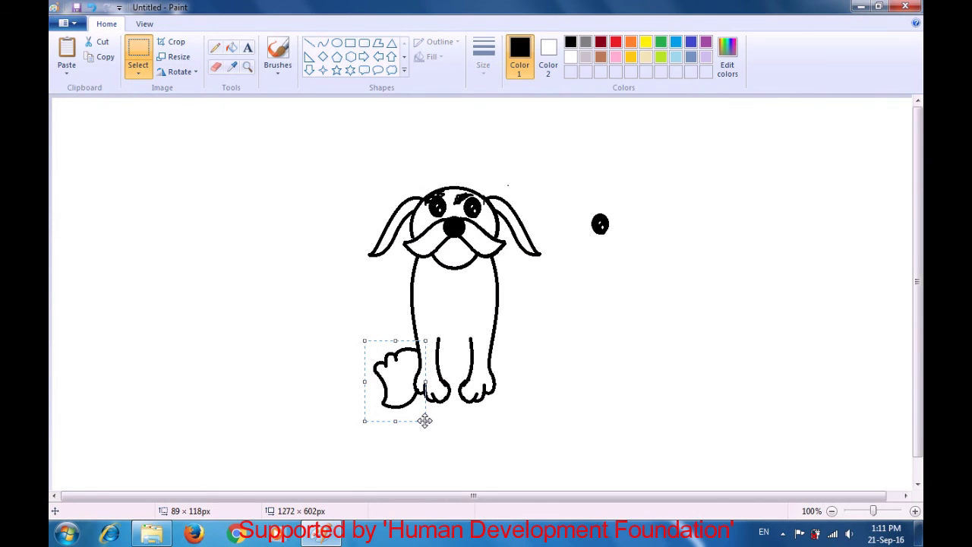
pyautogui.hotkey('ctrl', 'c')
pyautogui.hotkey('ctrl', 'v')
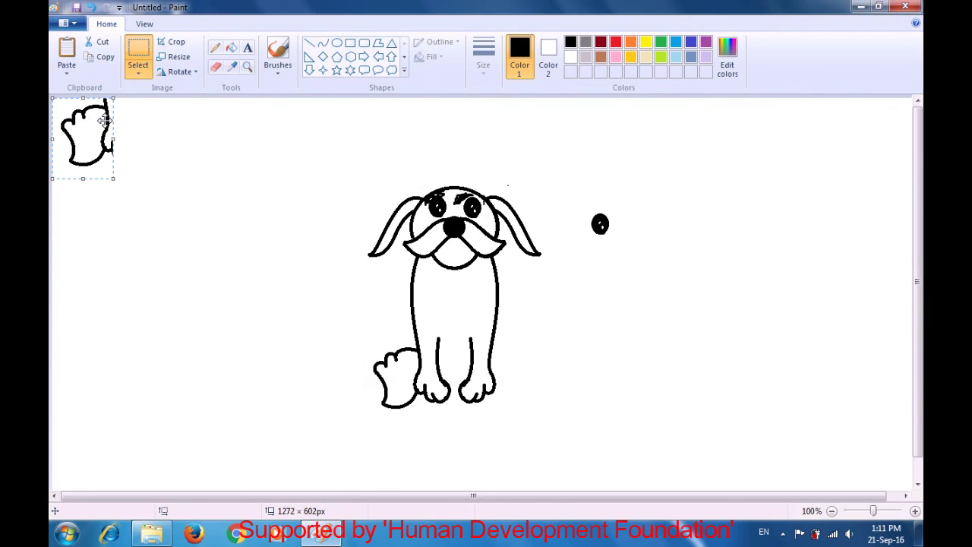
# Flip the pasted hind paw horizontally and place it against the body's right side, mirroring the left hind paw.
pyautogui.click(177, 75)
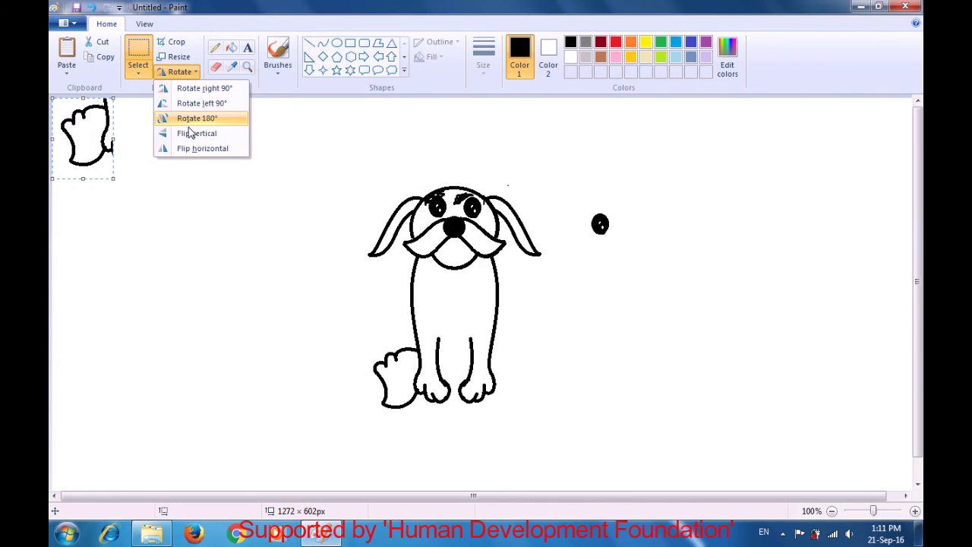
pyautogui.click(196, 150)
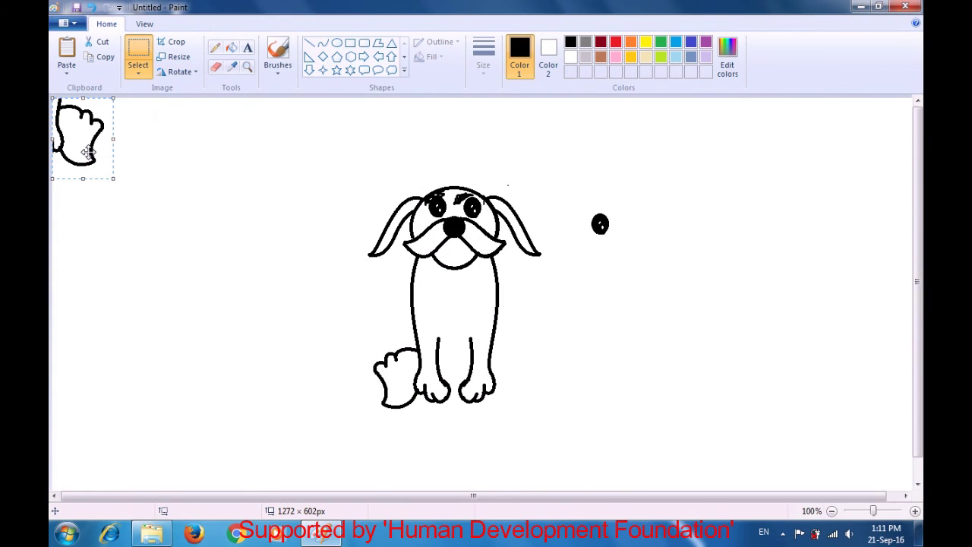
pyautogui.moveTo(88, 152); pyautogui.dragTo(522, 396)
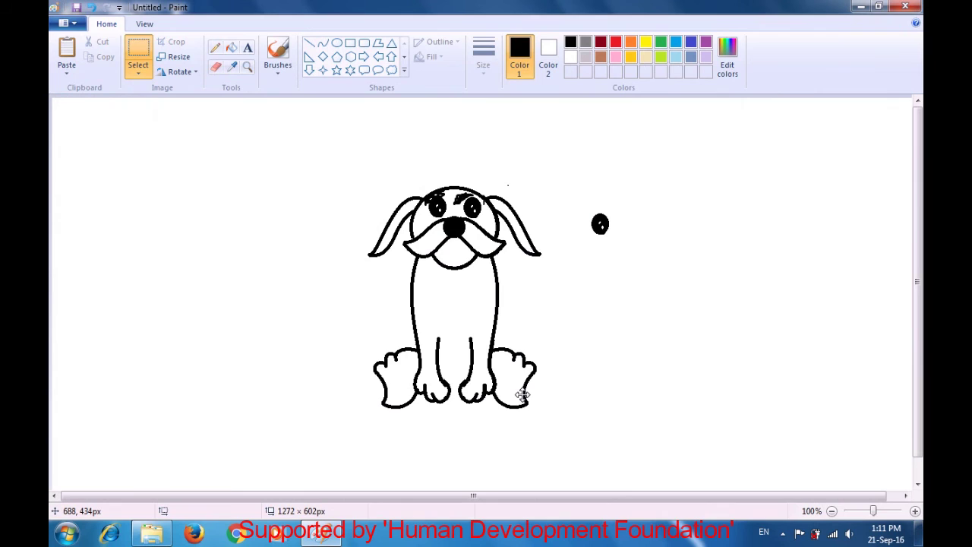
pyautogui.hotkey('ctrl', 'z')
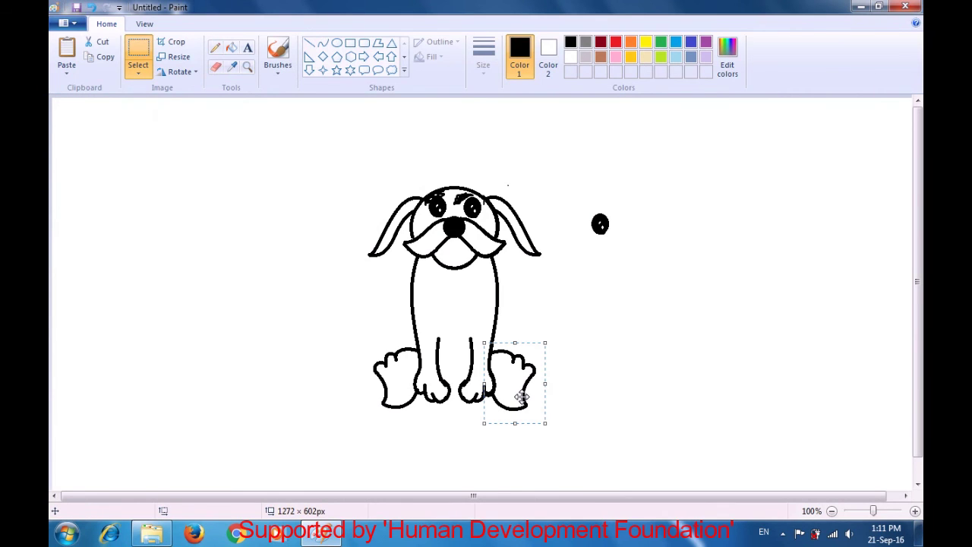
pyautogui.click(570, 385)
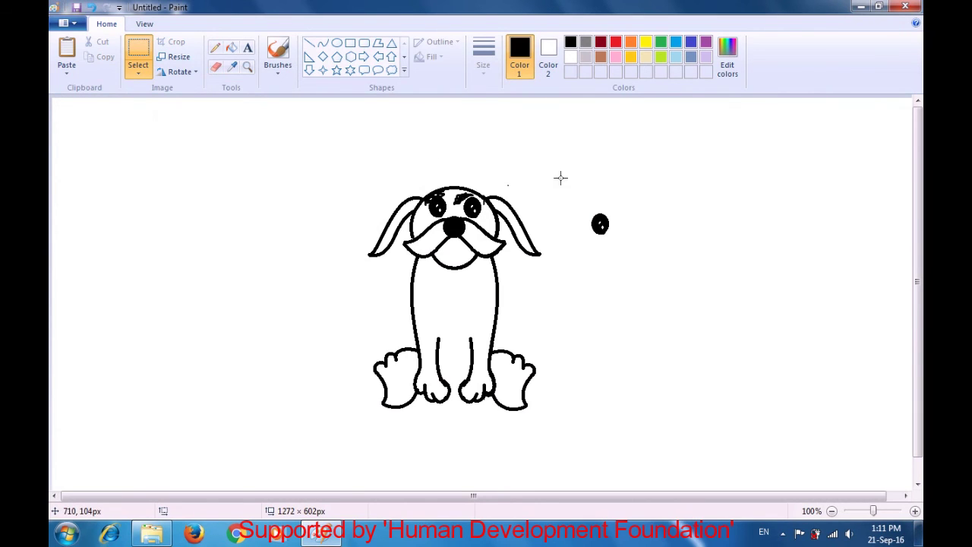
# Delete the spare black eye to the right of the dog with a selection about 67 × 72 px.
pyautogui.moveTo(582, 204); pyautogui.dragTo(629, 254)
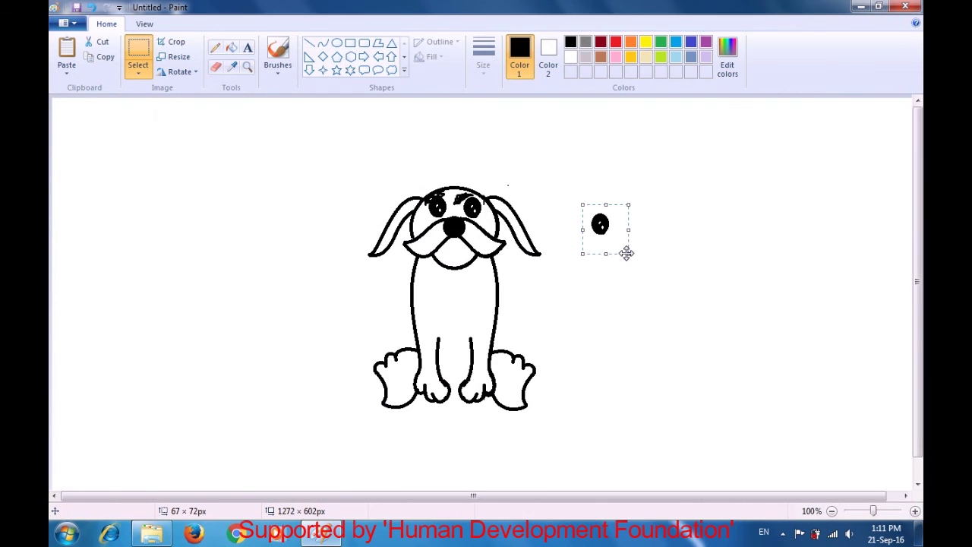
pyautogui.press('Delete')
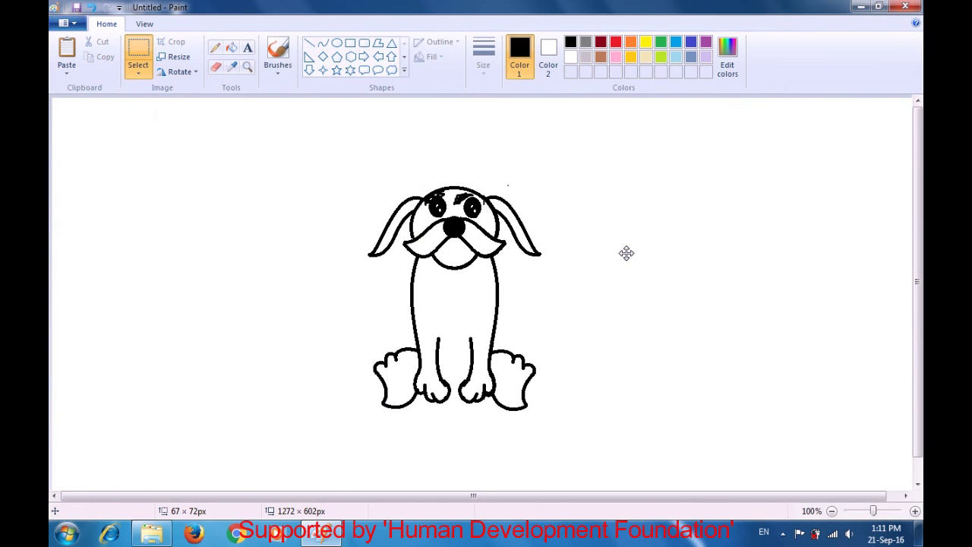